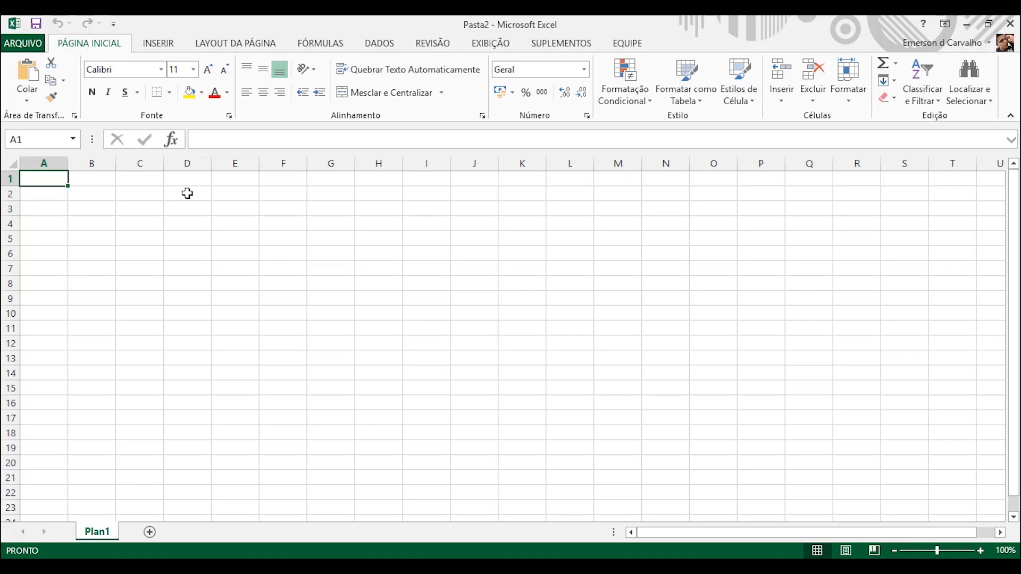
# Enter the column headers Prova 1, Prova 2, Prova 3 and Prova 4 in cells A1 to D1
pyautogui.doubleClick(51, 178)
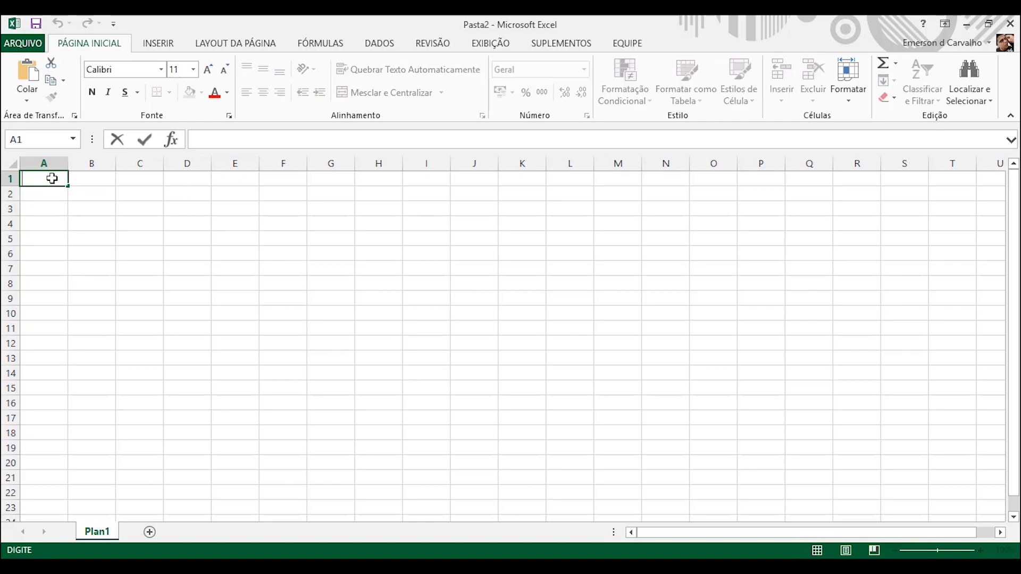
pyautogui.write('Prova 1')
pyautogui.click(87, 178)
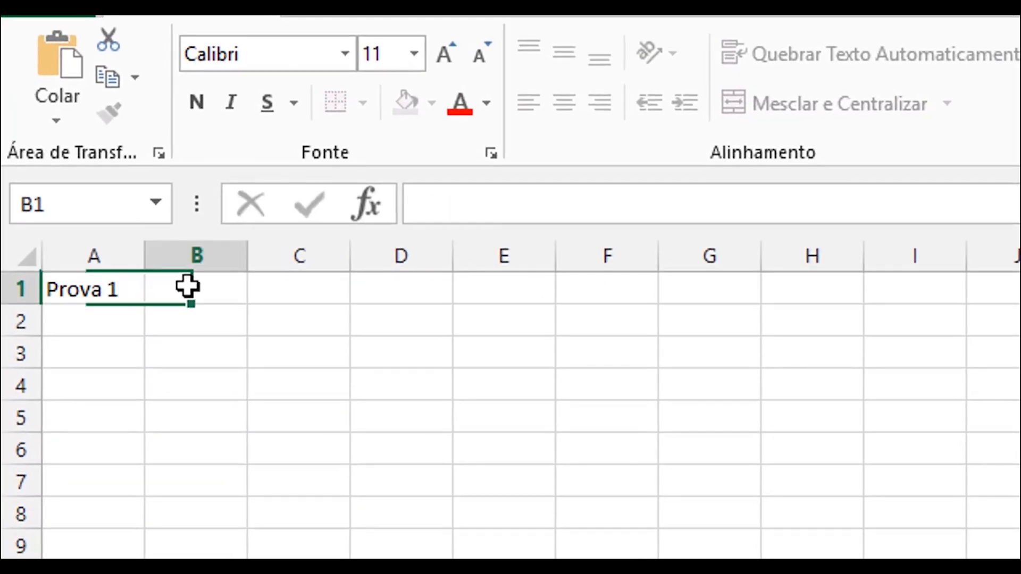
pyautogui.write('Prova 2')
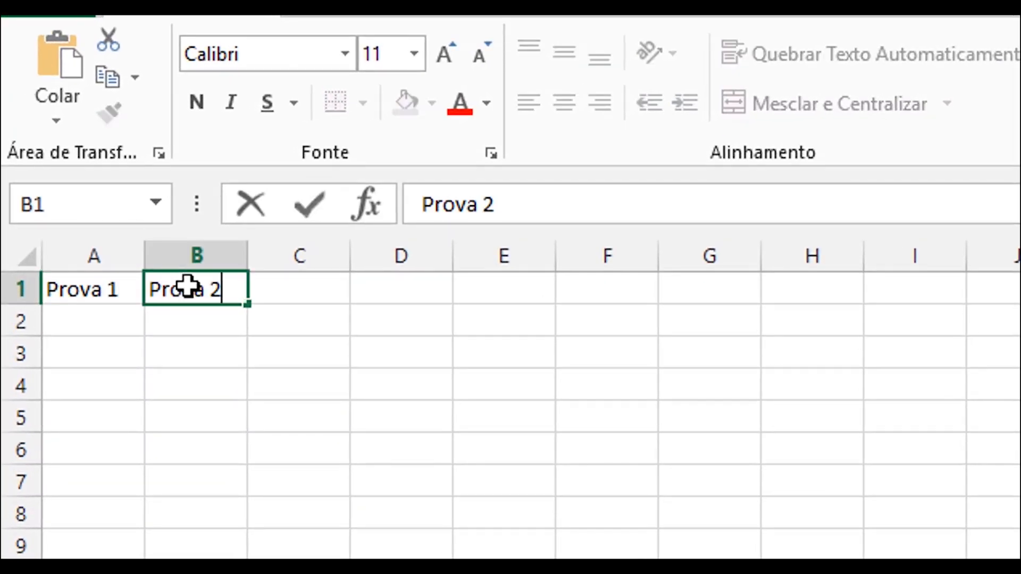
pyautogui.doubleClick(308, 293)
pyautogui.write('Prova 3')
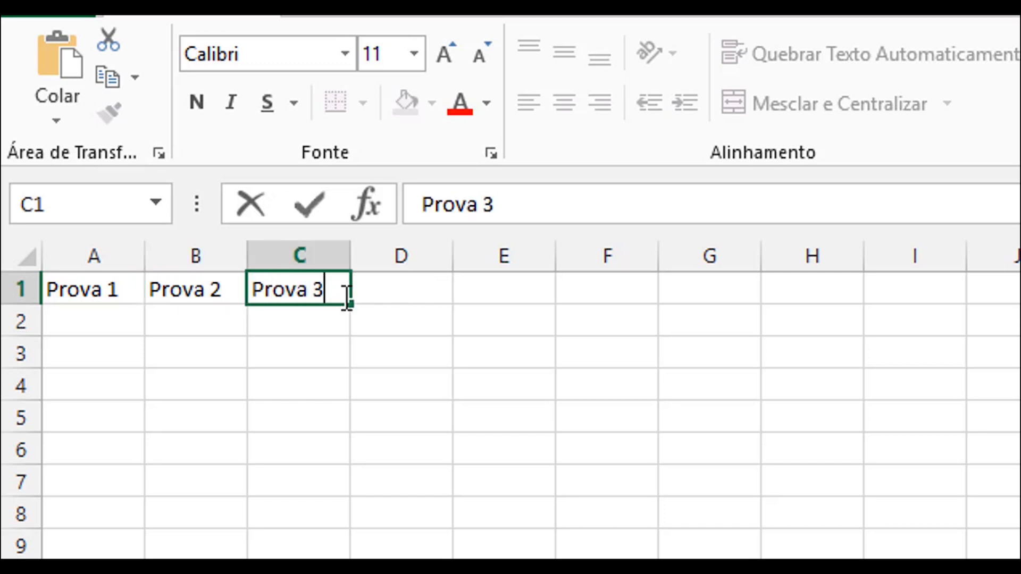
pyautogui.click(415, 282)
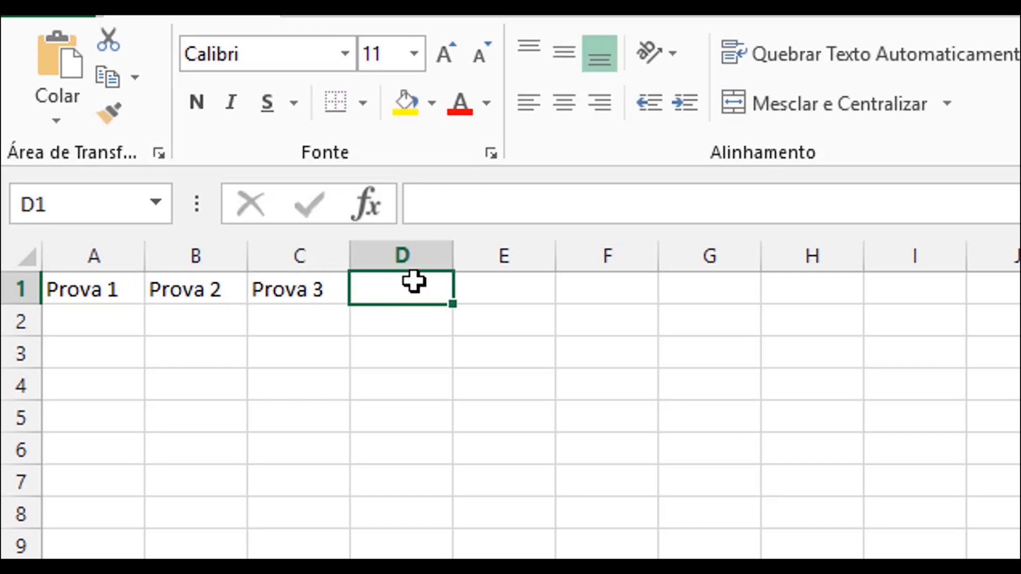
pyautogui.write('Prova 4')
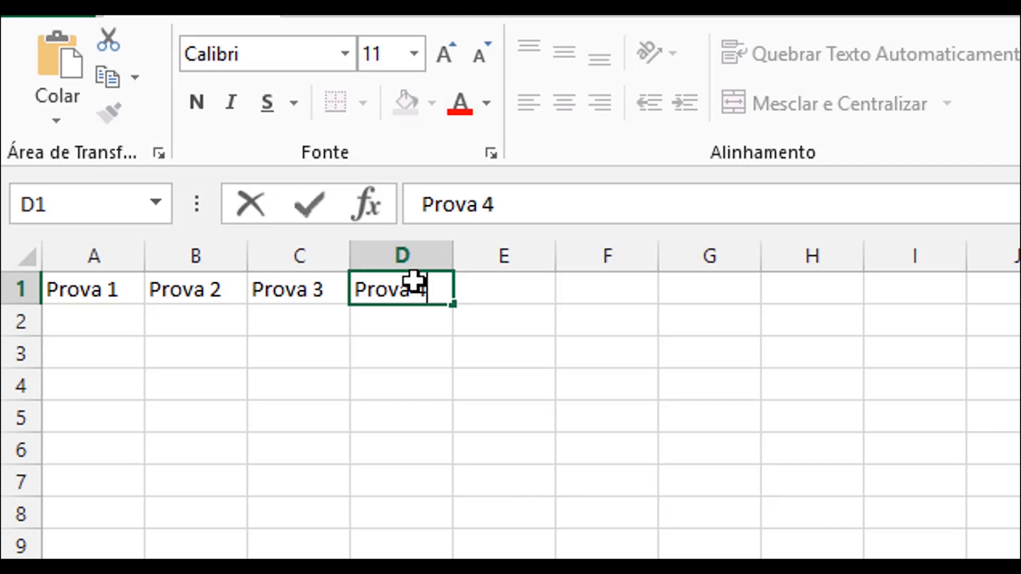
pyautogui.click(584, 449)
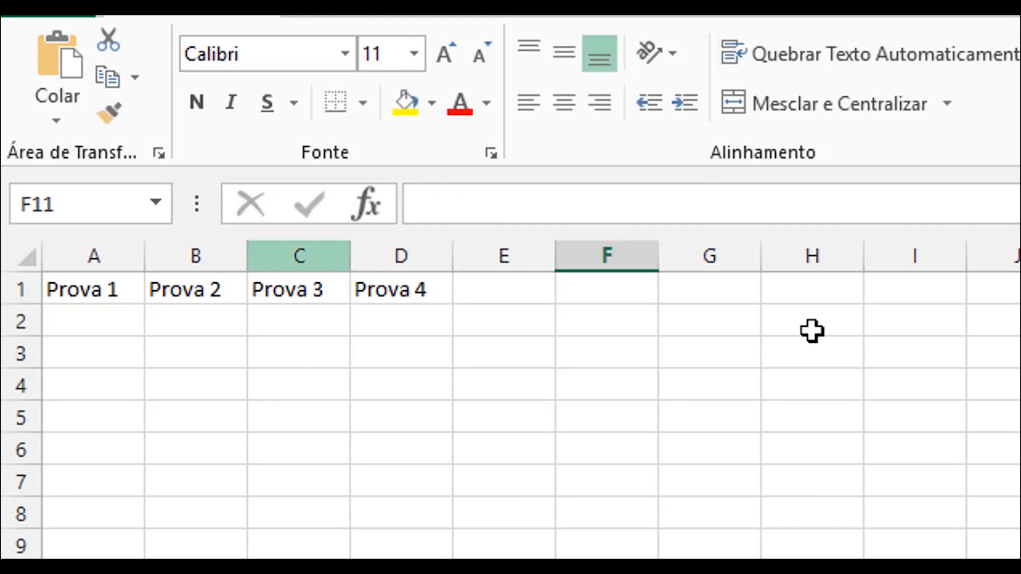
# Add the column headers Média in E1 and Status in F1
pyautogui.click(549, 282)
pyautogui.write('Mpedi')
pyautogui.write('a')
pyautogui.press('BackSpace')
pyautogui.press('BackSpace')
pyautogui.press('BackSpace')
pyautogui.press('BackSpace')
pyautogui.press('BackSpace')
pyautogui.write('édia')
pyautogui.click(661, 281)
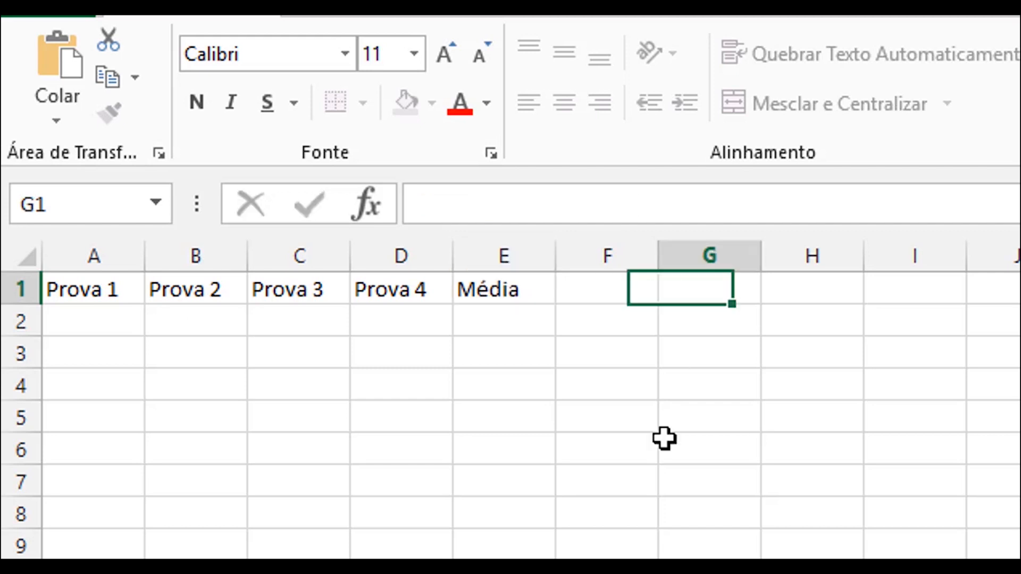
pyautogui.click(614, 285)
pyautogui.write('Status')
pyautogui.press('Return')
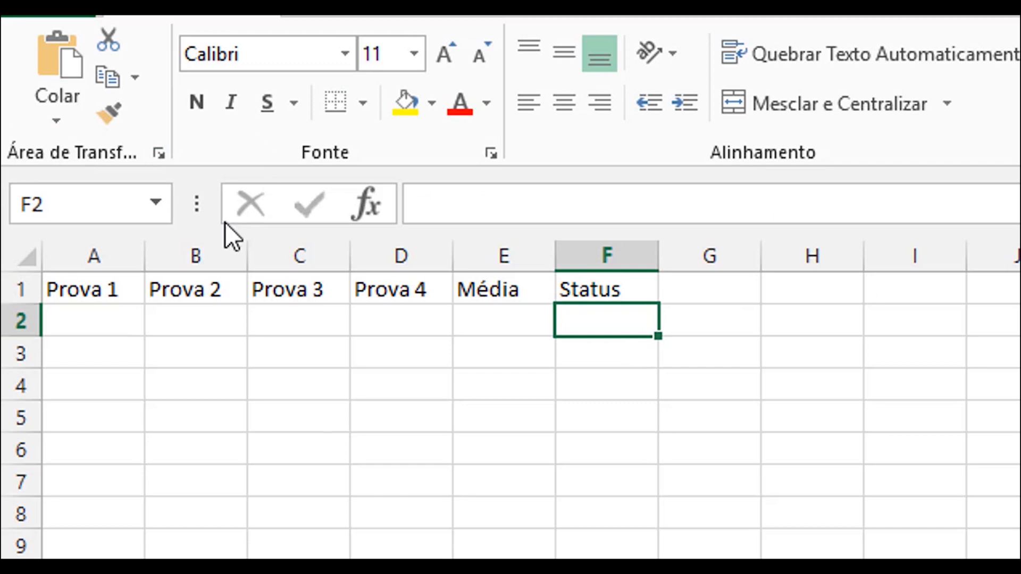
# Insert a new column before the Prova 1 column and enter the header Aluno in A1
pyautogui.rightClick(80, 256)
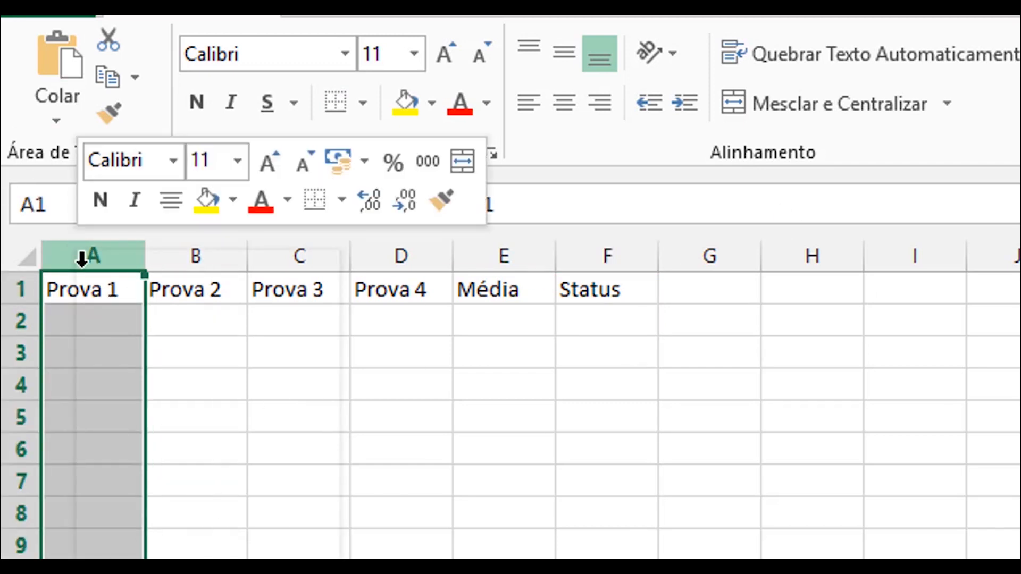
pyautogui.click(180, 478)
pyautogui.click(72, 288)
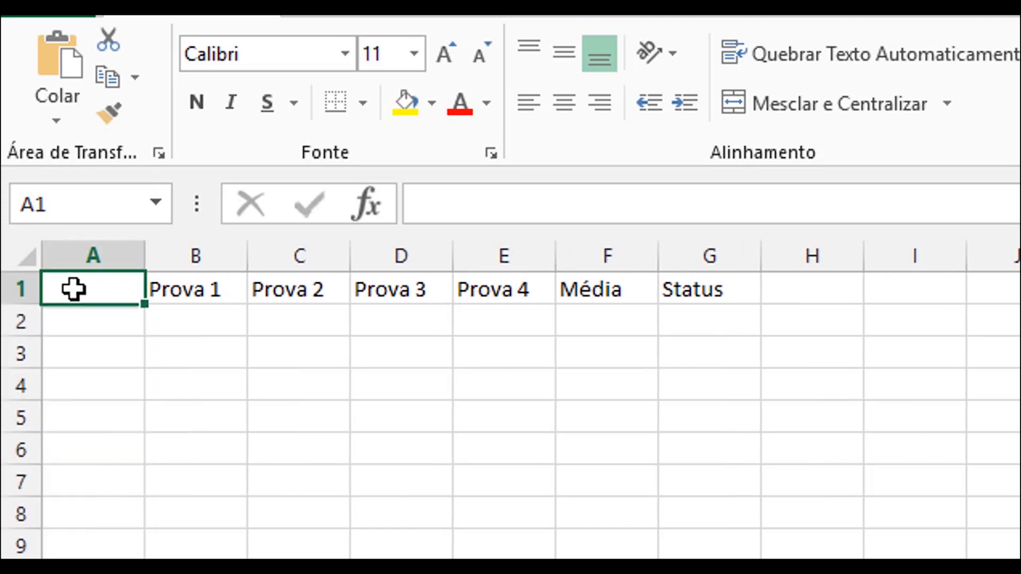
pyautogui.write('Aluno')
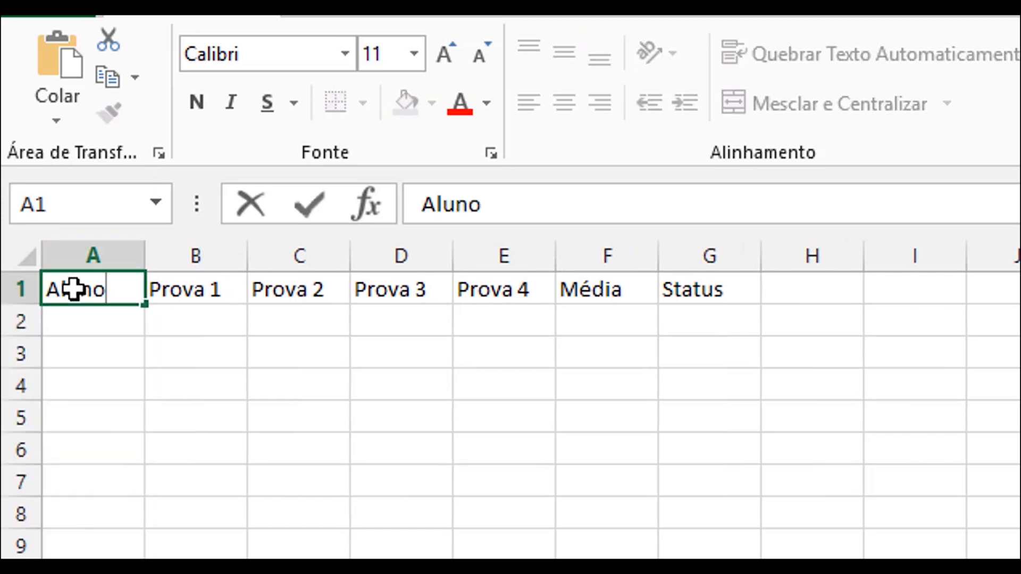
pyautogui.press('Return')
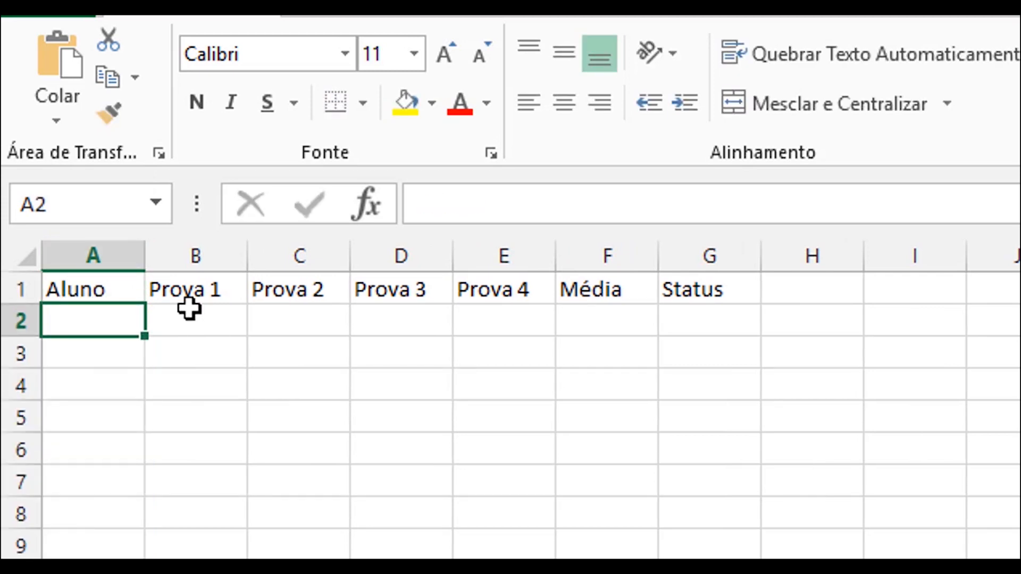
# Enter two students' first names in A2 and A3 under the Aluno header
pyautogui.write('Emerson')
pyautogui.click(183, 432)
pyautogui.click(83, 349)
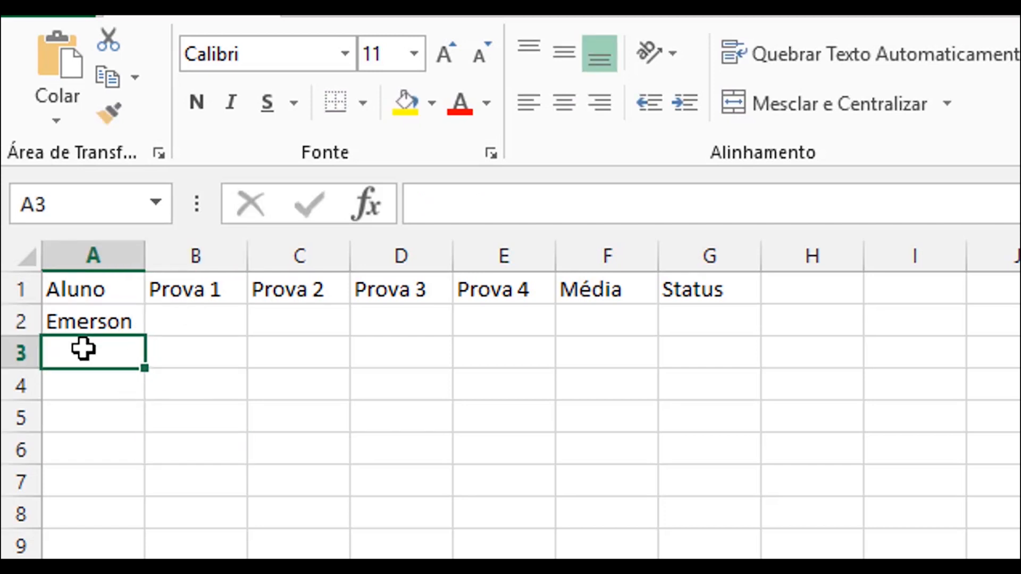
pyautogui.write('Ti')
pyautogui.write('uli')
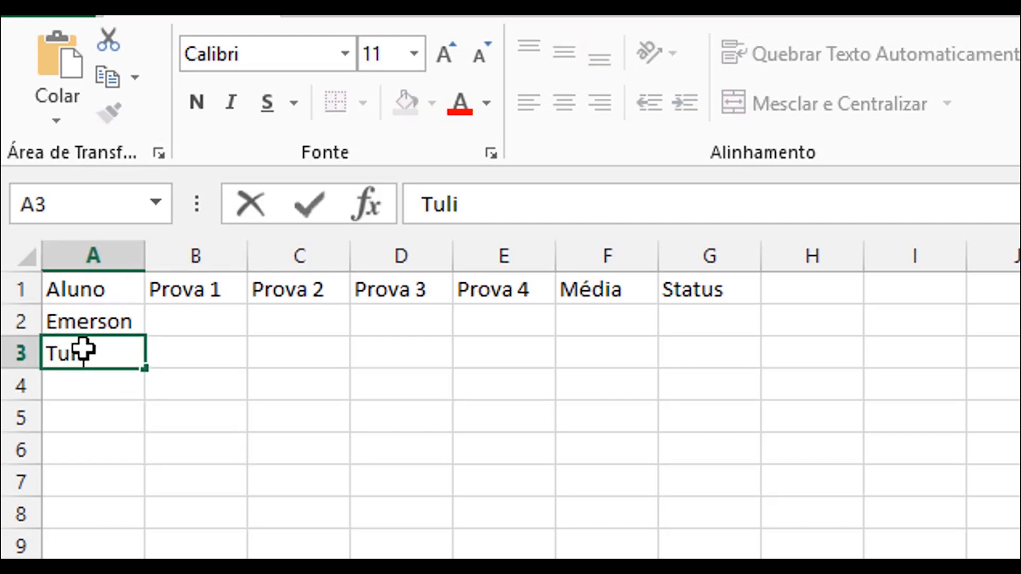
pyautogui.write('o')
pyautogui.press('Return')
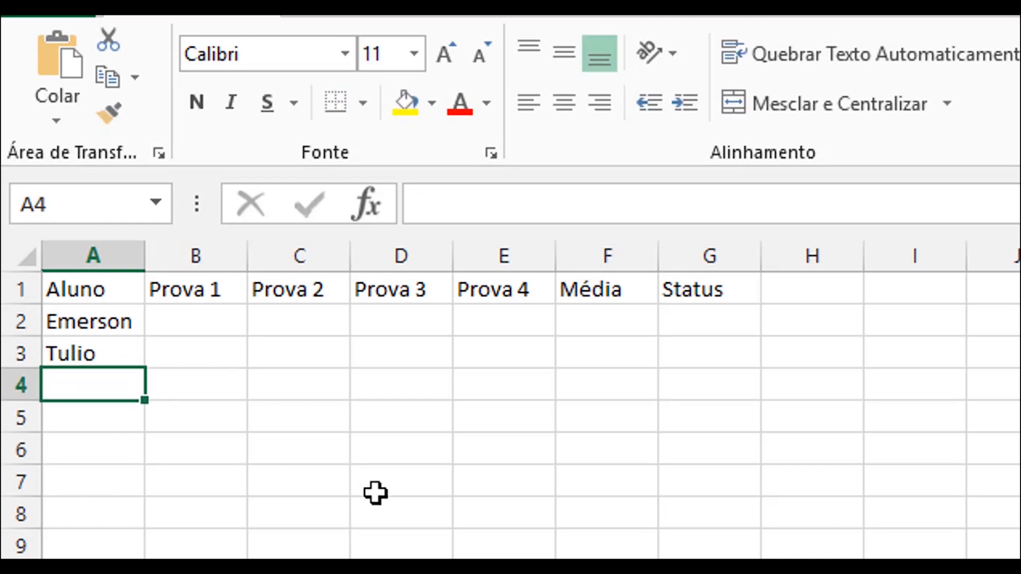
# Apply all borders to the table A1:G3 and format its header row with a dark fill and bold white text
pyautogui.moveTo(88, 287); pyautogui.dragTo(718, 355)
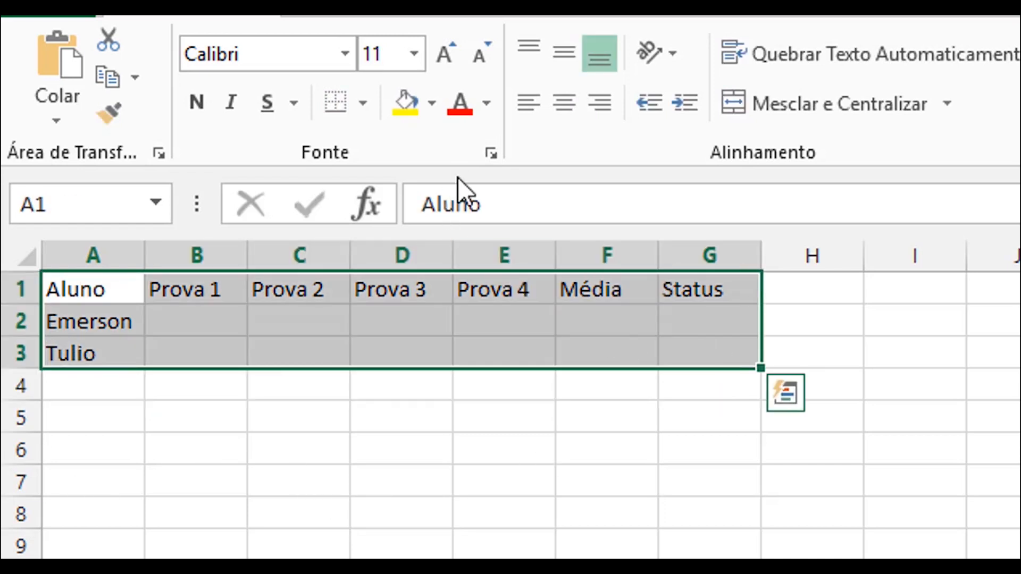
pyautogui.click(364, 102)
pyautogui.click(405, 383)
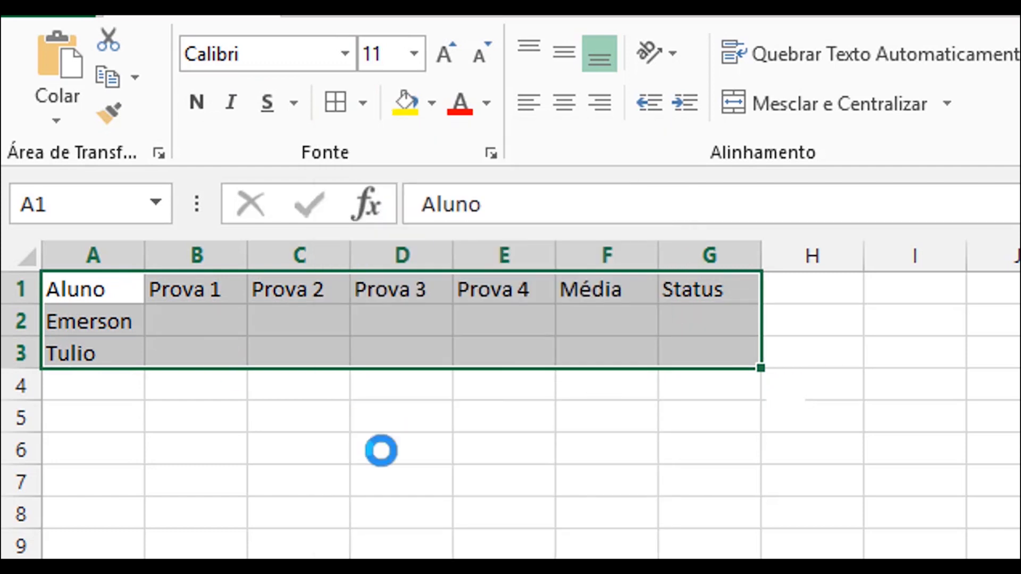
pyautogui.click(345, 457)
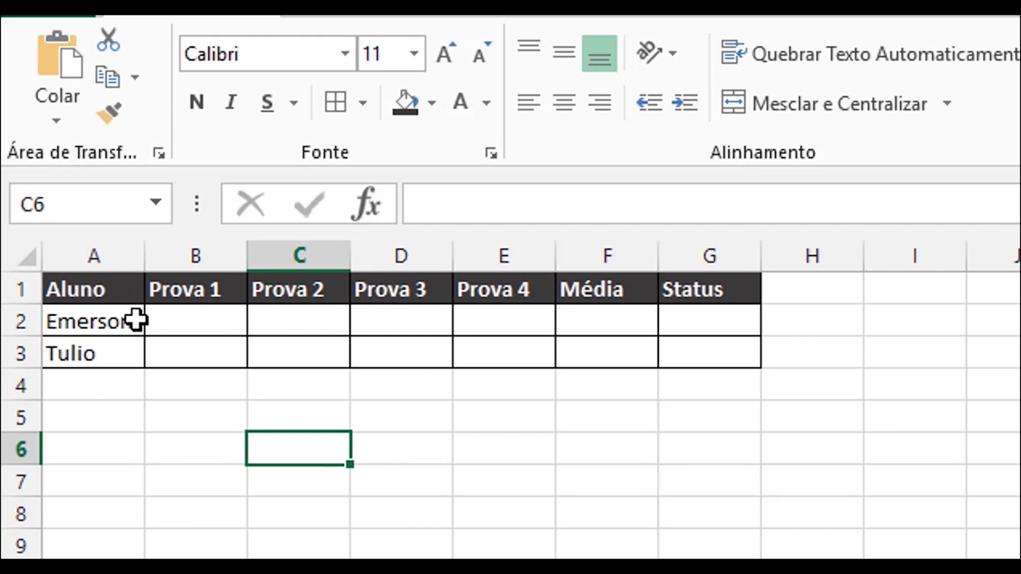
# Fill in the test grades 8, 9, 10, 9 in B2:E2 and 4, 5, 3, 6 in B3:E3
pyautogui.click(187, 325)
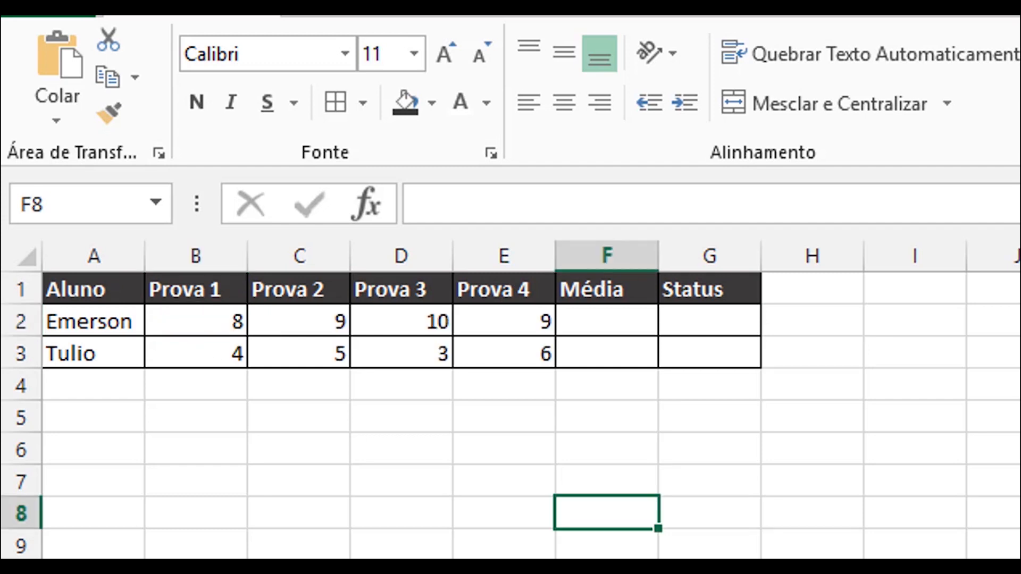
# Calculate the average of B2:E2 in F2 with the MÉDIA function and fill the formula down to F3
pyautogui.click(628, 326)
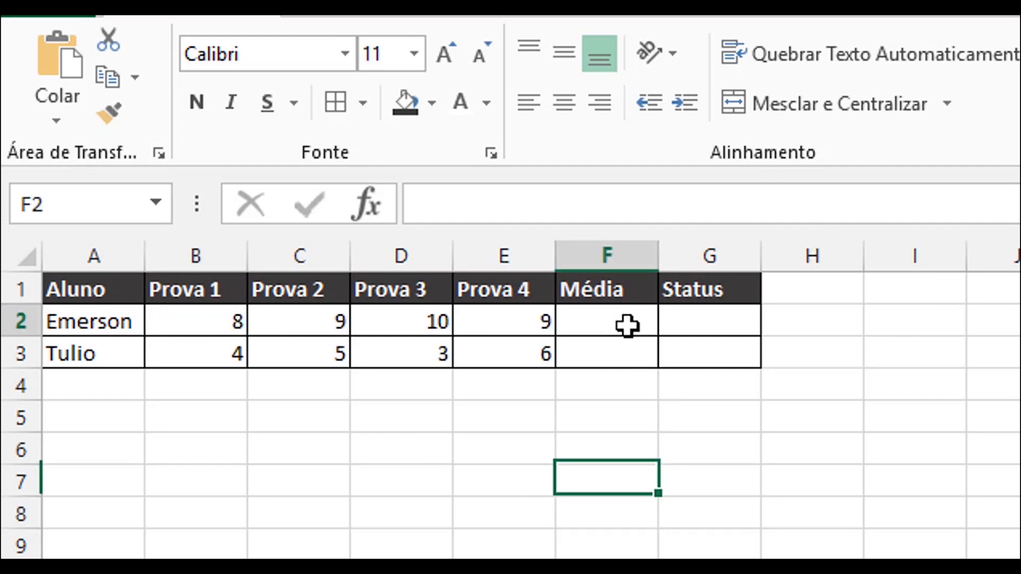
pyautogui.write('=média(')
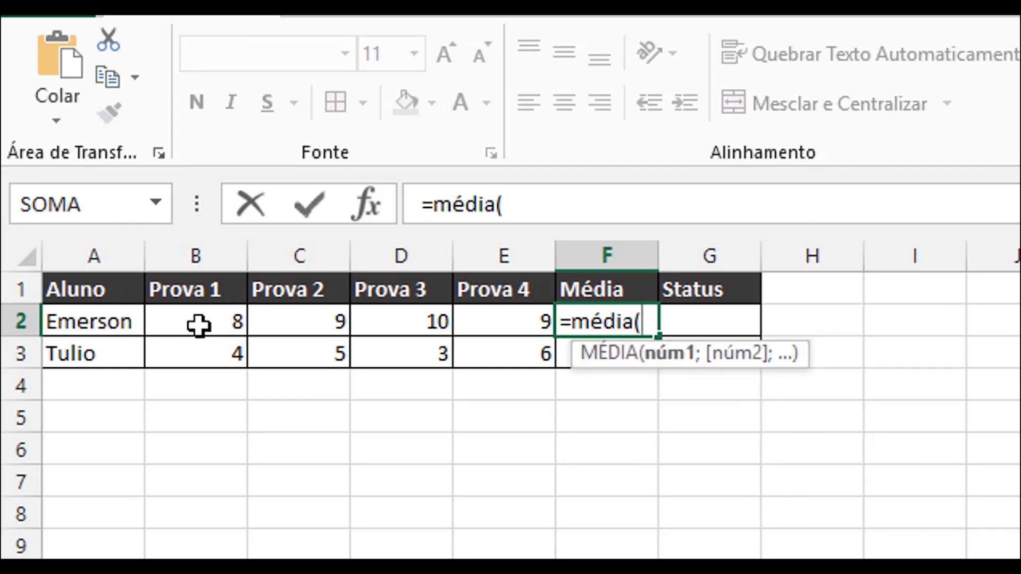
pyautogui.moveTo(200, 326); pyautogui.dragTo(462, 326)
pyautogui.press('Return')
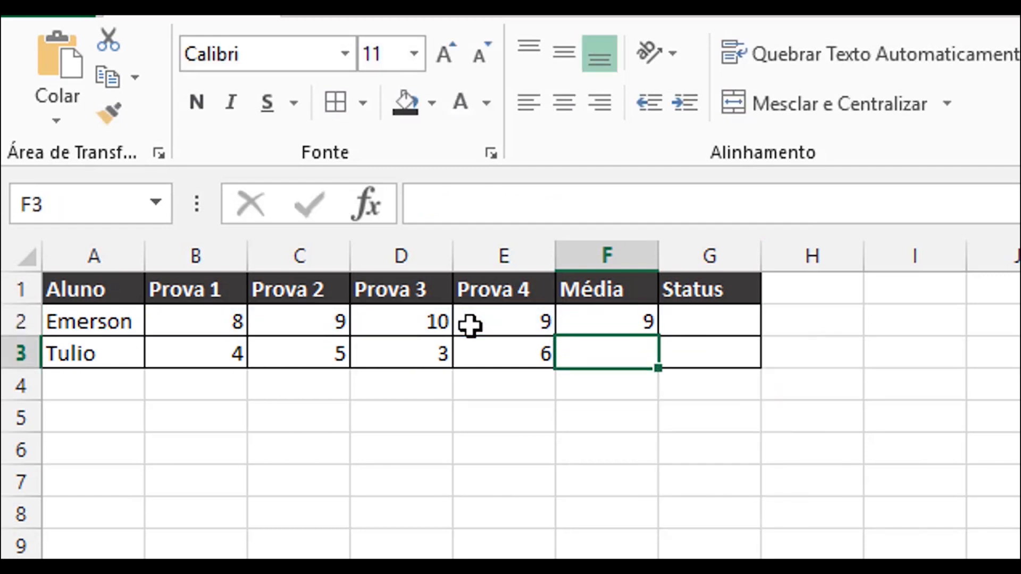
pyautogui.click(609, 319)
pyautogui.moveTo(659, 339); pyautogui.dragTo(661, 367)
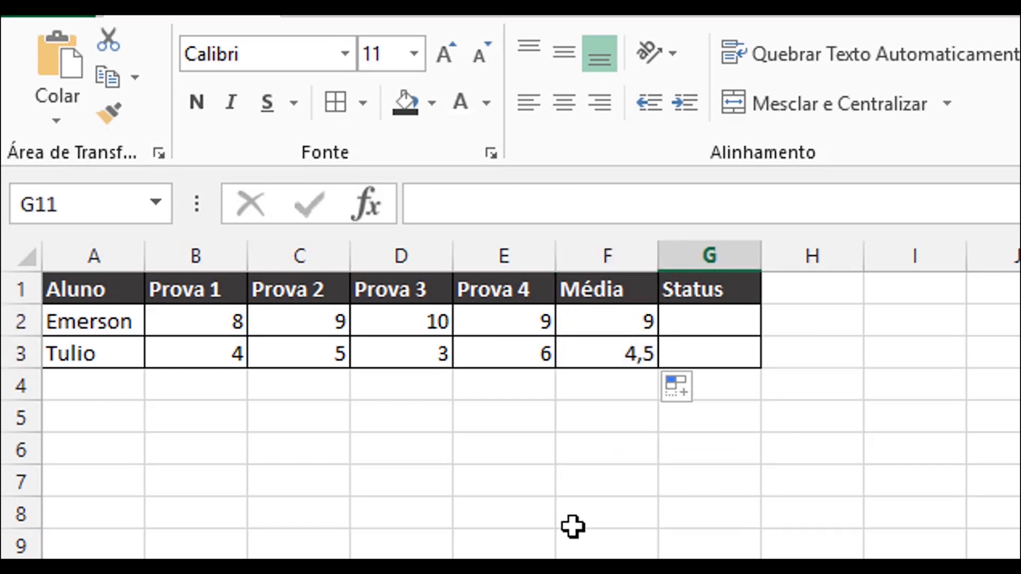
# Center the grades and averages in B2:F3 horizontally and widen the Status column to over twice its width
pyautogui.moveTo(234, 322); pyautogui.dragTo(611, 354)
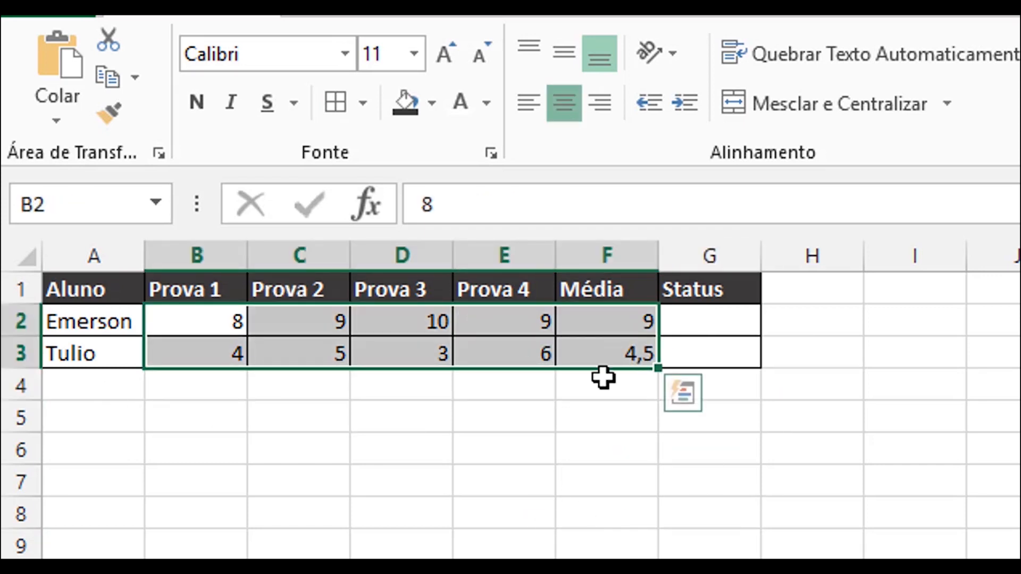
pyautogui.click(564, 102)
pyautogui.click(548, 548)
pyautogui.moveTo(660, 248)
pyautogui.mouseDown()
pyautogui.moveTo(632, 258)
pyautogui.moveTo(659, 258)
pyautogui.mouseUp()
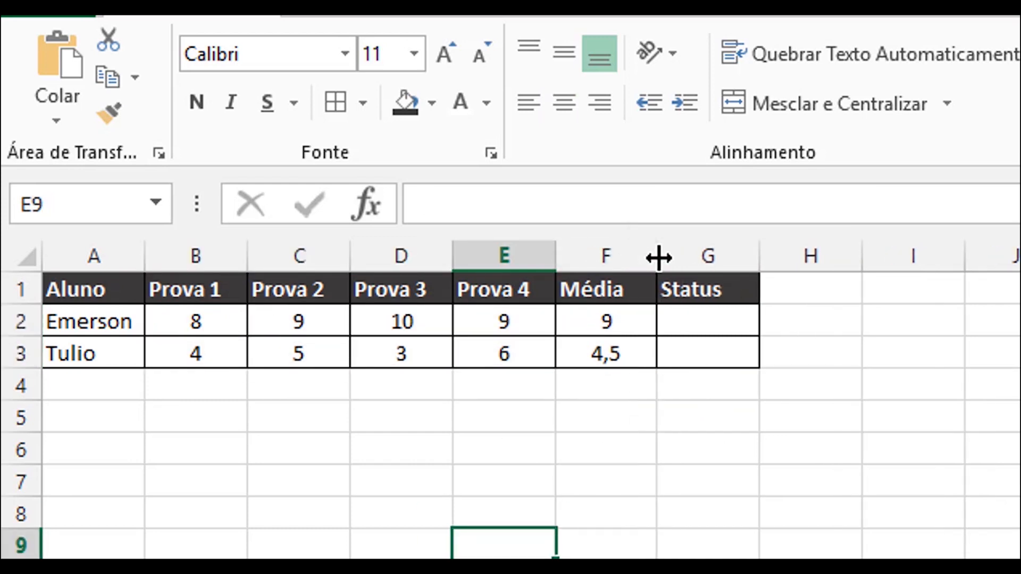
pyautogui.moveTo(758, 260); pyautogui.dragTo(932, 273)
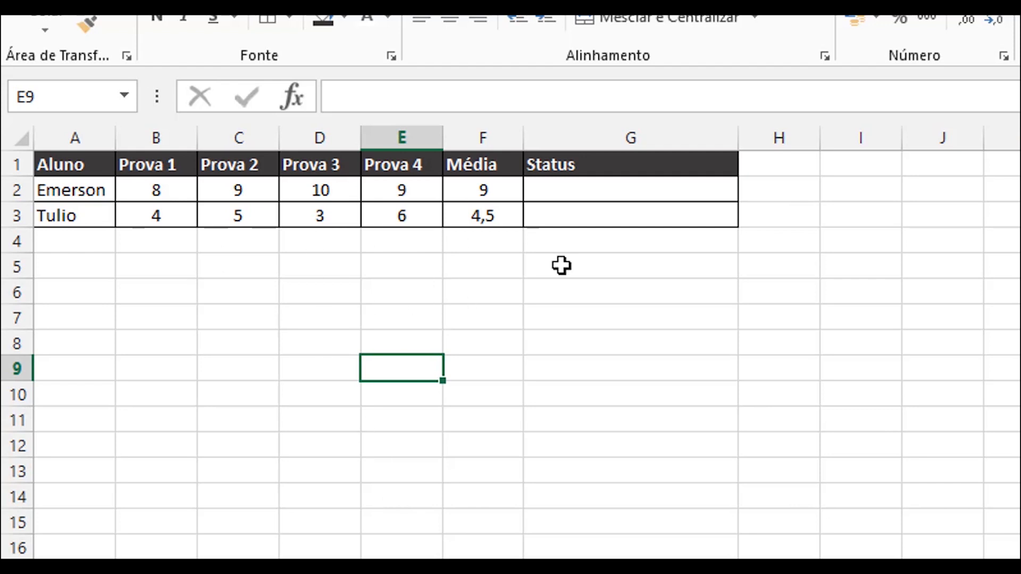
# List the comparison operators =, > and < in cells E6:E8 below the grade table
pyautogui.click(386, 291)
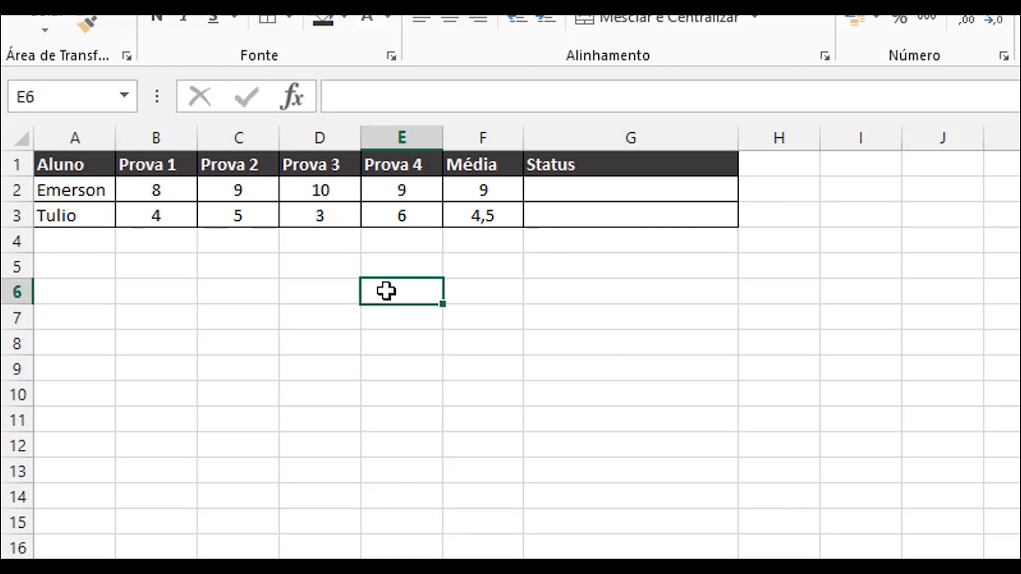
pyautogui.write('=')
pyautogui.press('Return')
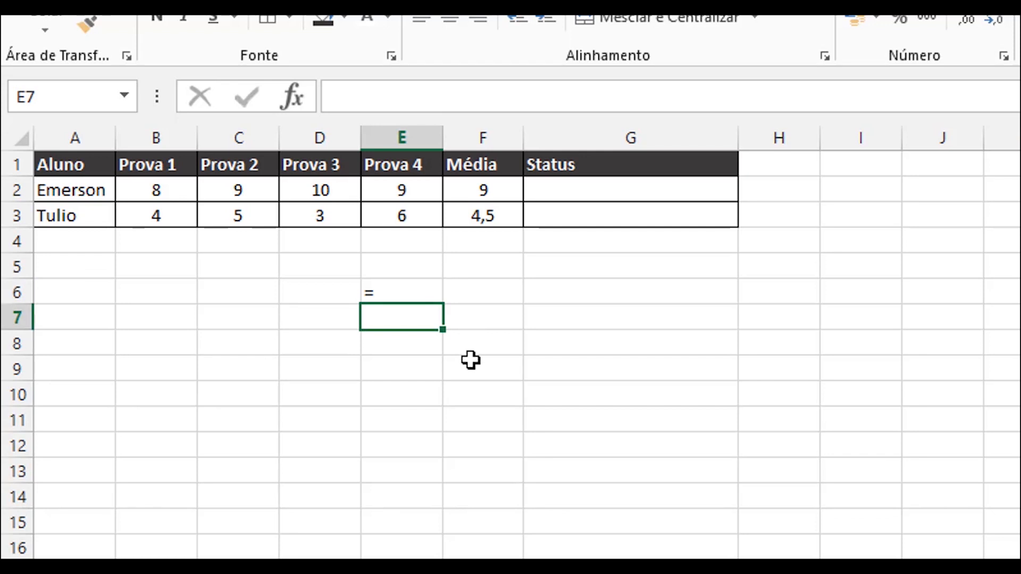
pyautogui.write('>')
pyautogui.press('Return')
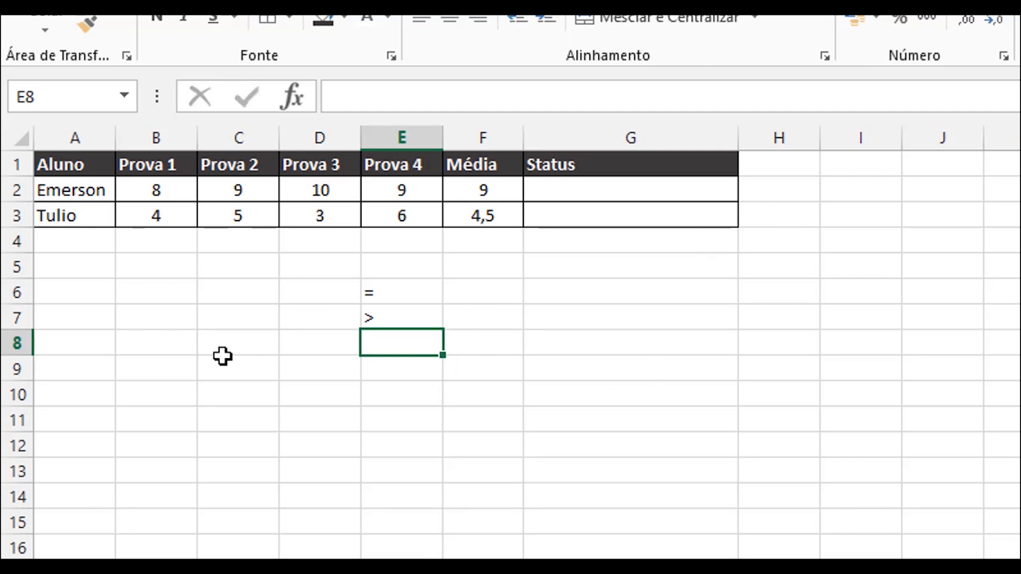
pyautogui.write('<')
pyautogui.click(369, 422)
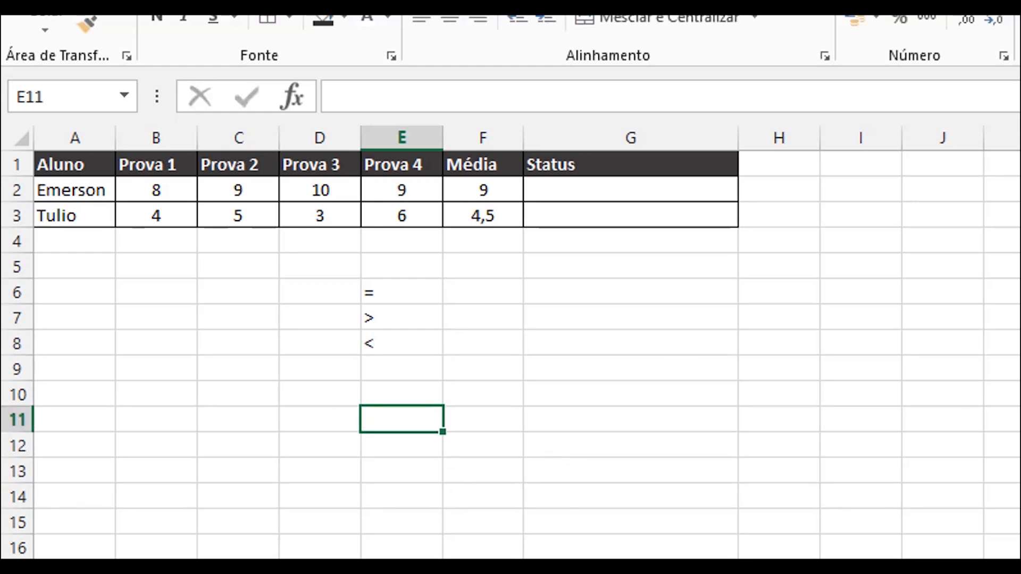
# Add the comparison operators >=, <= and <> to the list in cells E9:E11
pyautogui.click(403, 368)
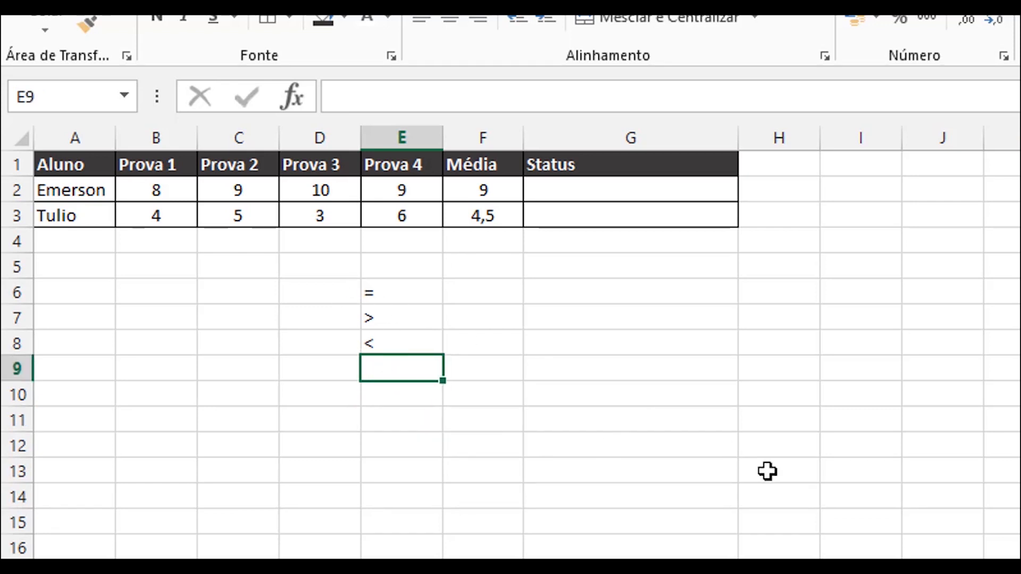
pyautogui.write('>=')
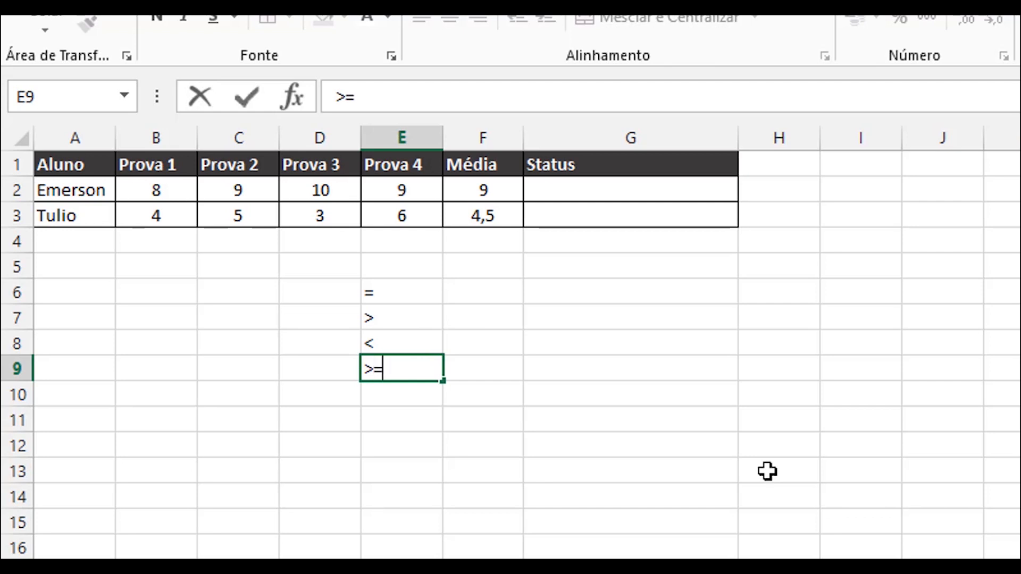
pyautogui.press('Return')
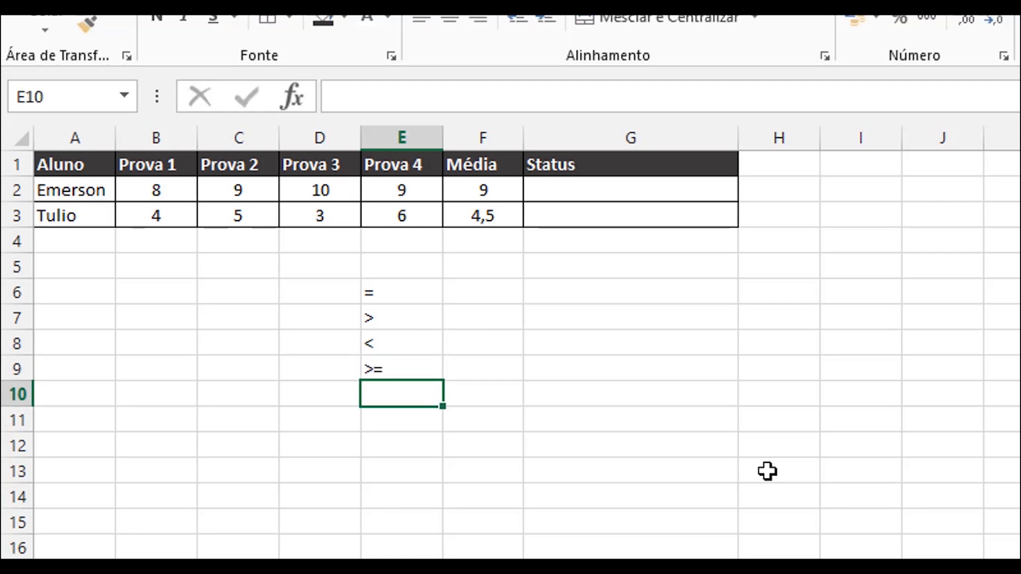
pyautogui.write('<=')
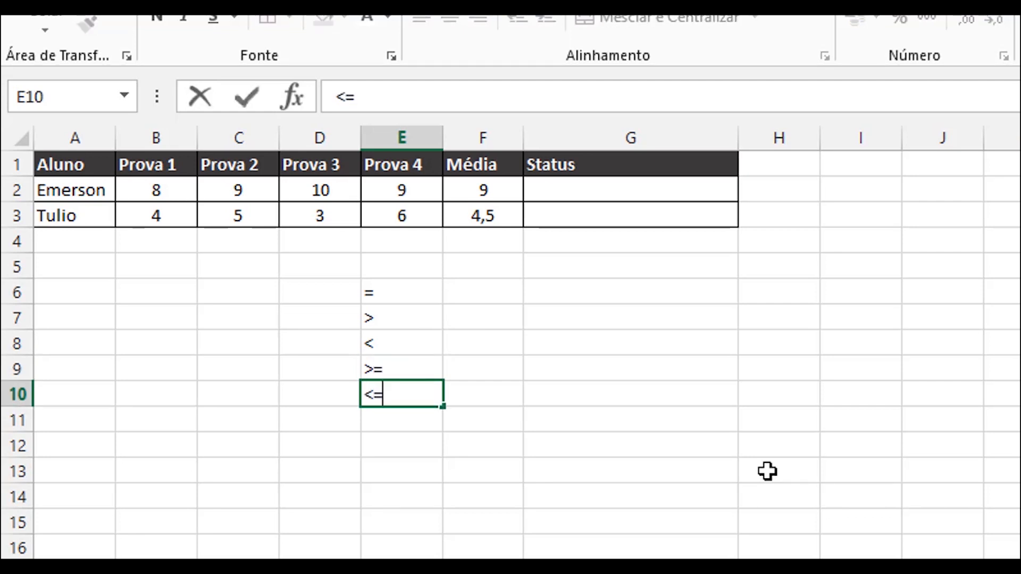
pyautogui.press('Return')
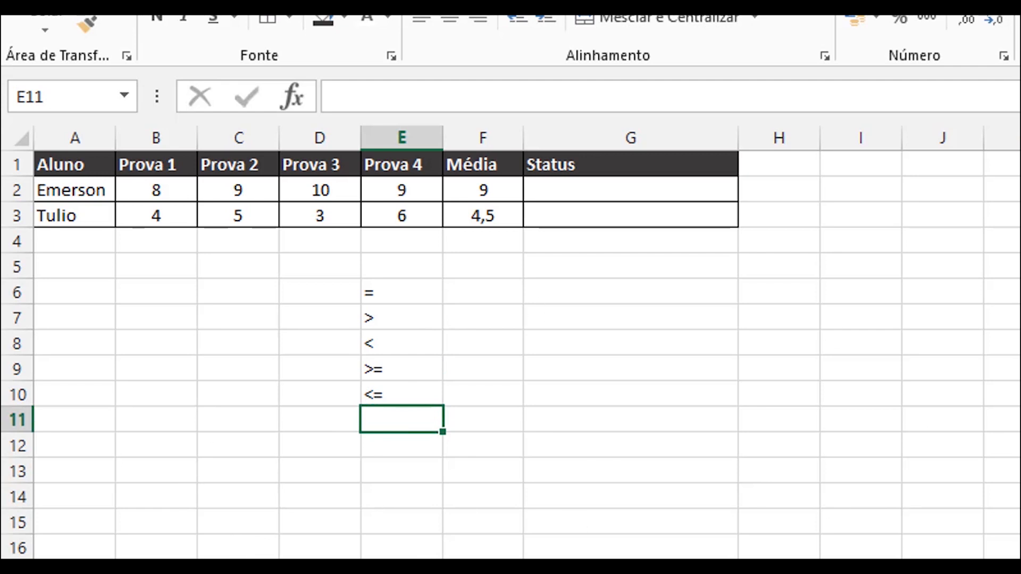
pyautogui.write('<>')
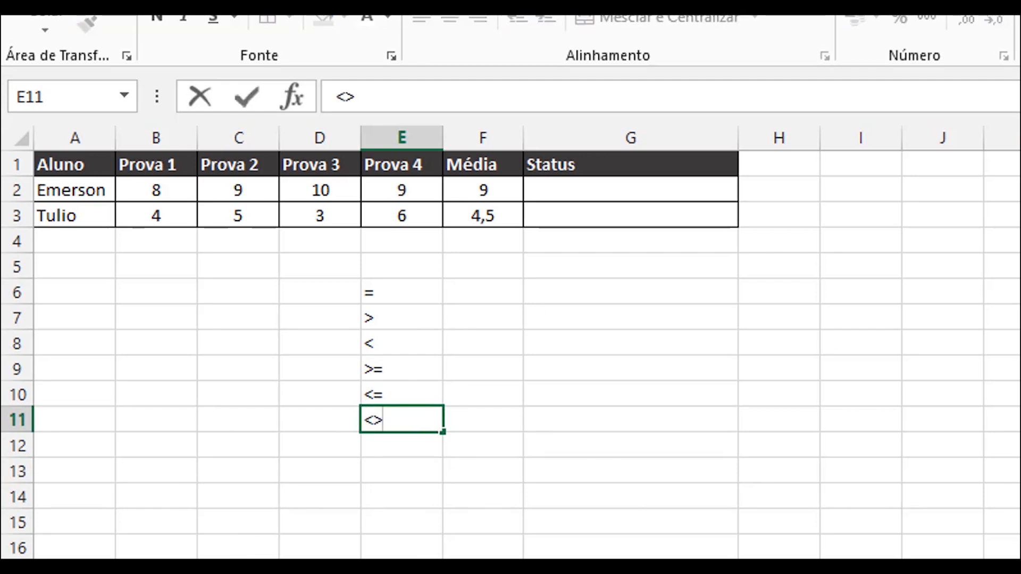
pyautogui.press('Return')
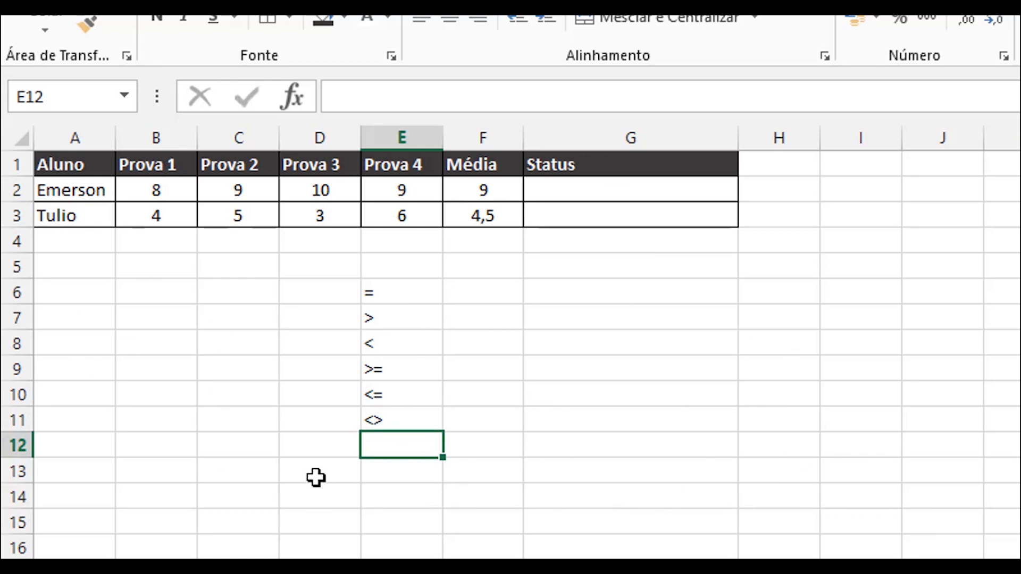
# Format the operators in E6:E11 as bold, horizontally centered text, enlarged by two font size increments
pyautogui.moveTo(420, 290); pyautogui.dragTo(409, 425)
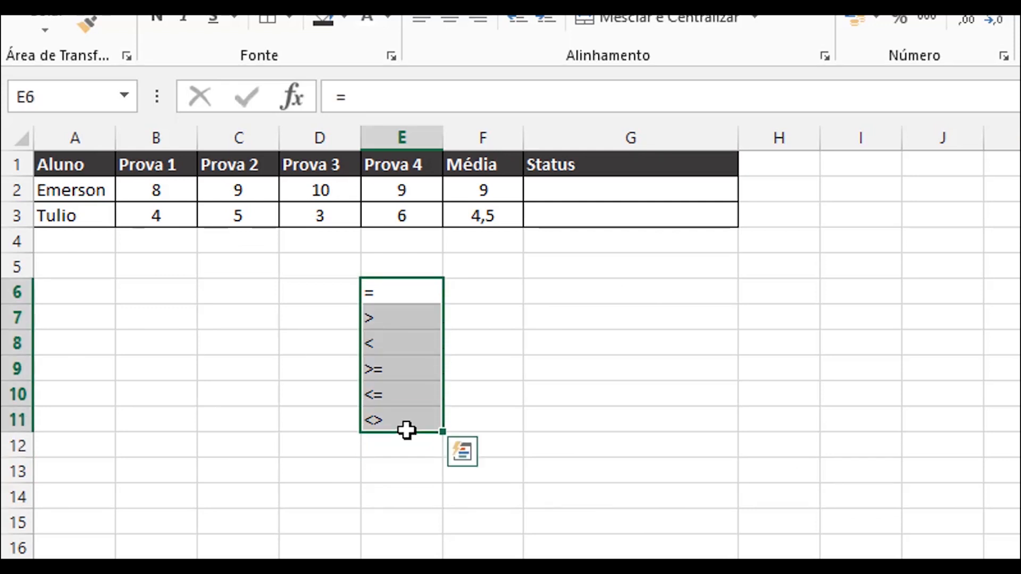
pyautogui.click(163, 15)
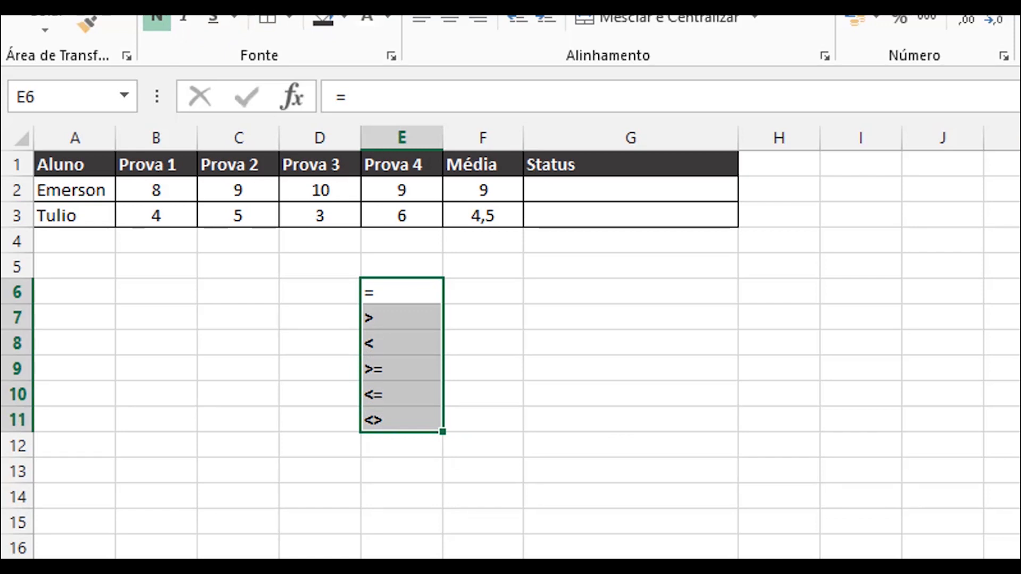
pyautogui.hotkey('ctrl', 'shift', '>')
pyautogui.hotkey('ctrl', 'shift', '>')
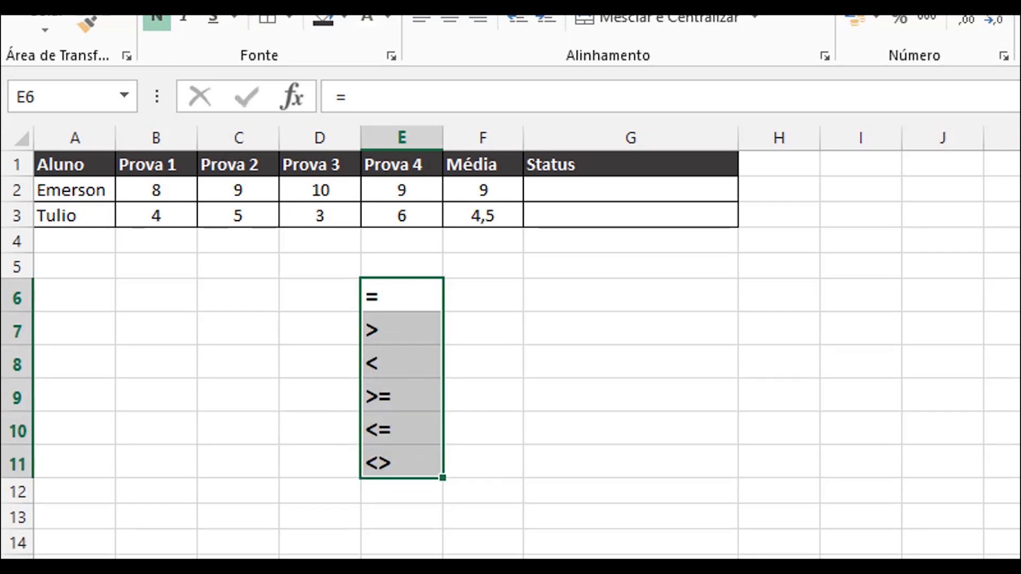
pyautogui.click(450, 21)
pyautogui.click(631, 497)
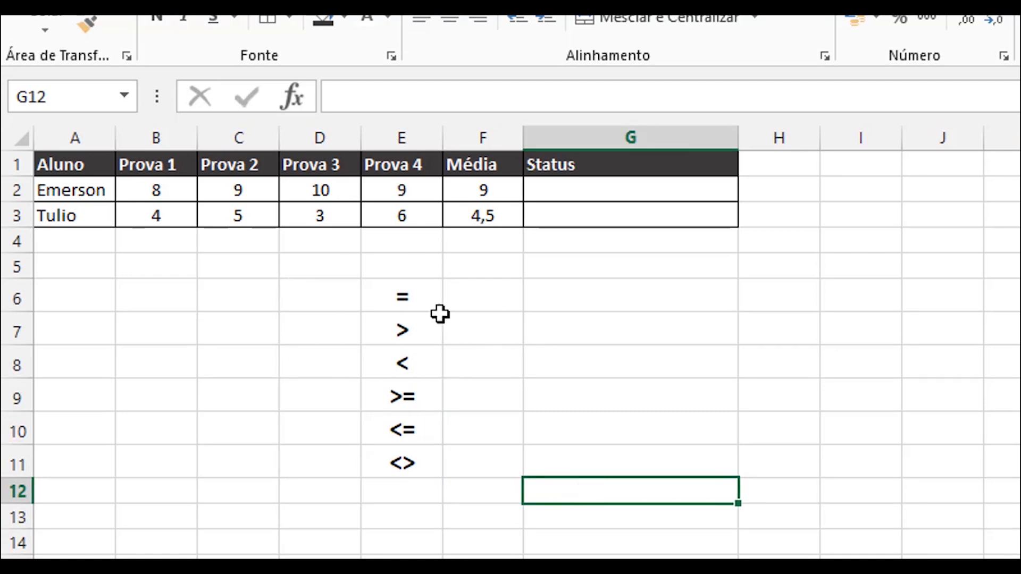
pyautogui.click(472, 417)
pyautogui.moveTo(415, 287); pyautogui.dragTo(407, 431)
pyautogui.click(826, 503)
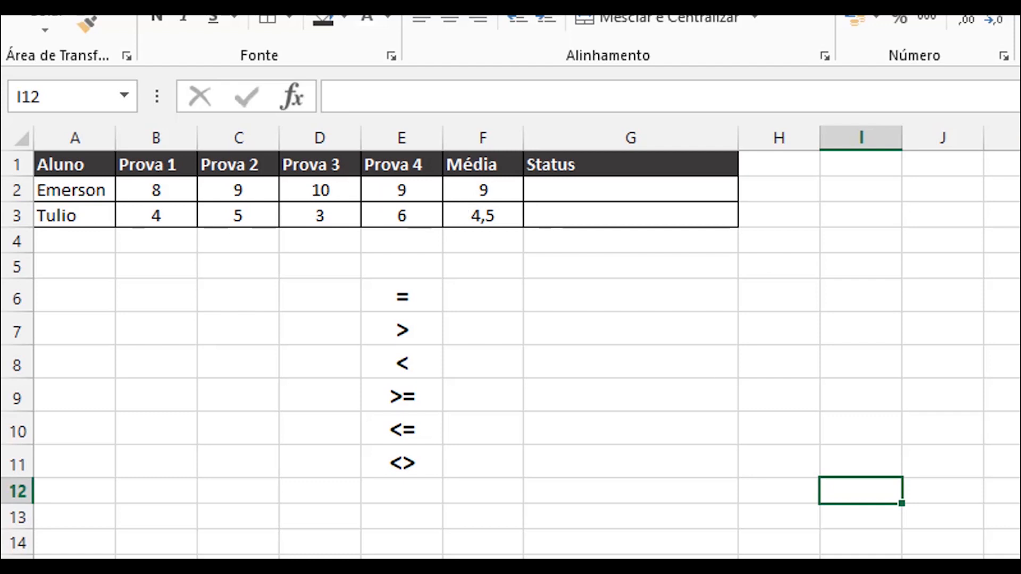
# Enter an SE formula in G2 that returns "APROVADO" if F2>=6 and "REPROVADO" otherwise
pyautogui.click(578, 191)
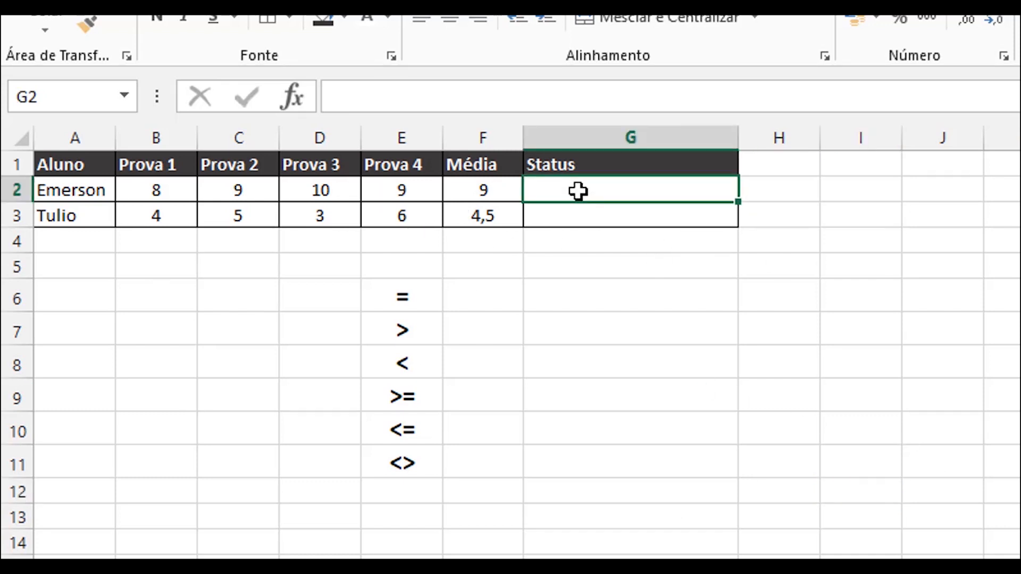
pyautogui.write('=')
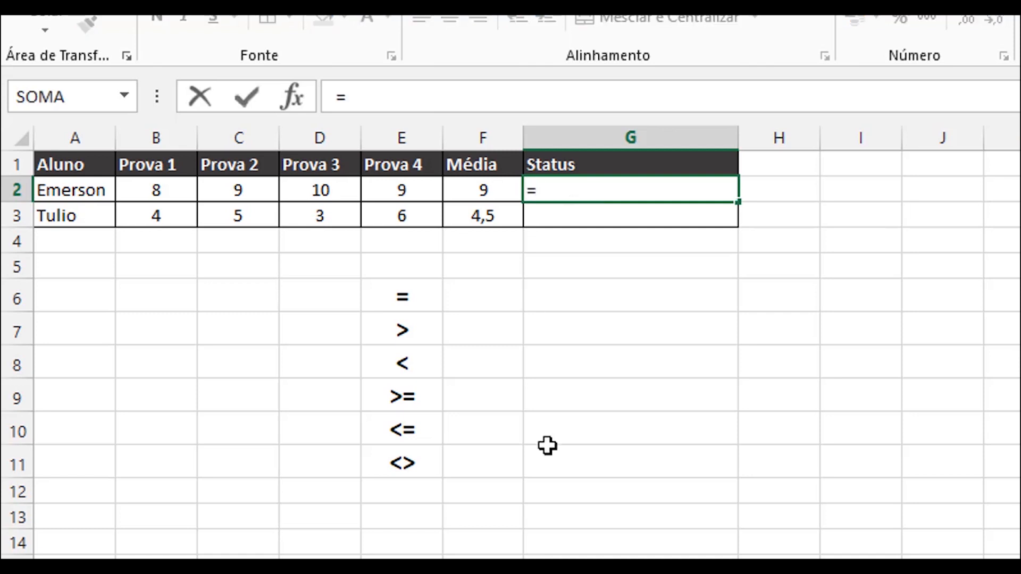
pyautogui.write('SE')
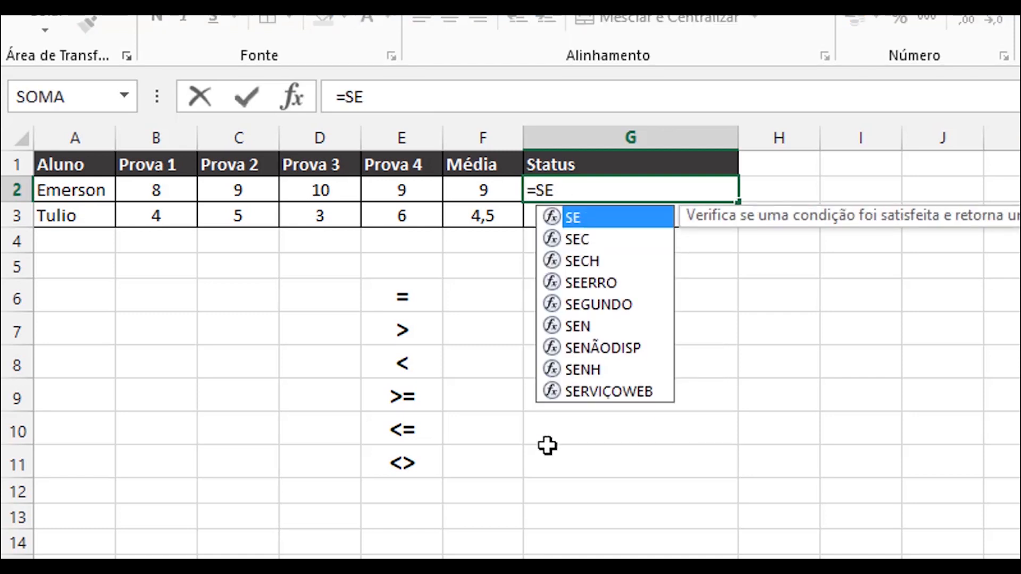
pyautogui.write('(')
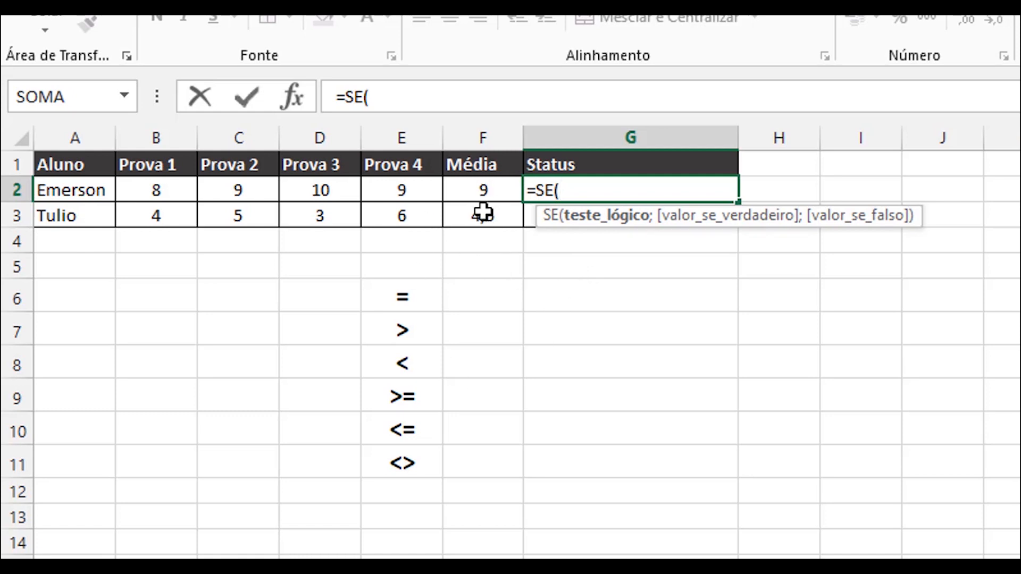
pyautogui.click(475, 184)
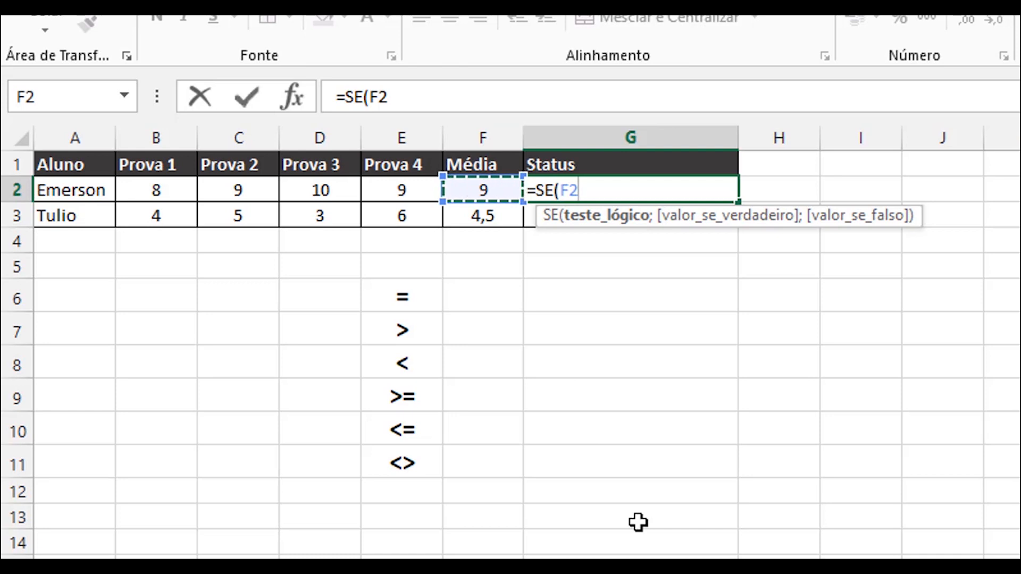
pyautogui.write('>')
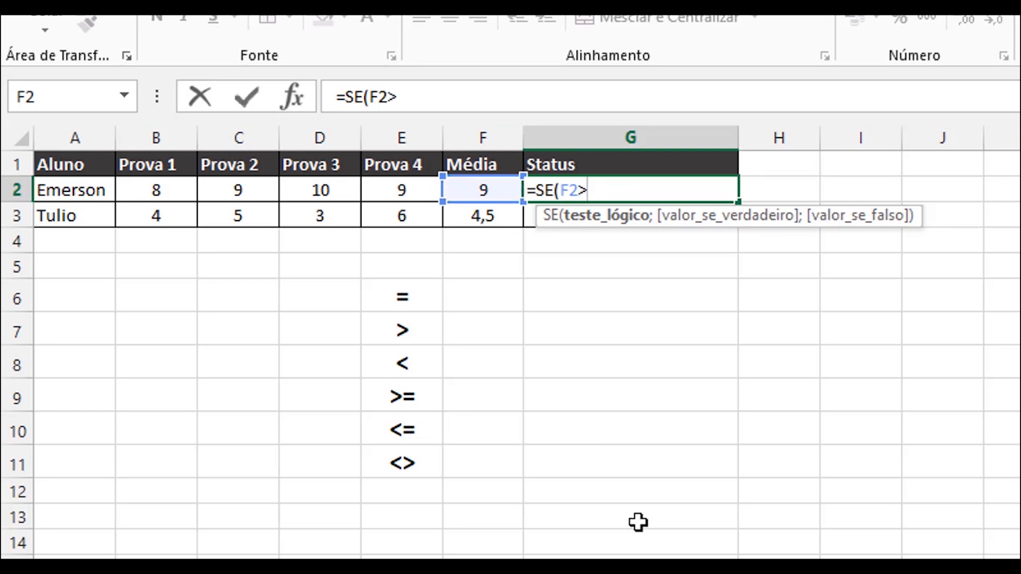
pyautogui.write('=')
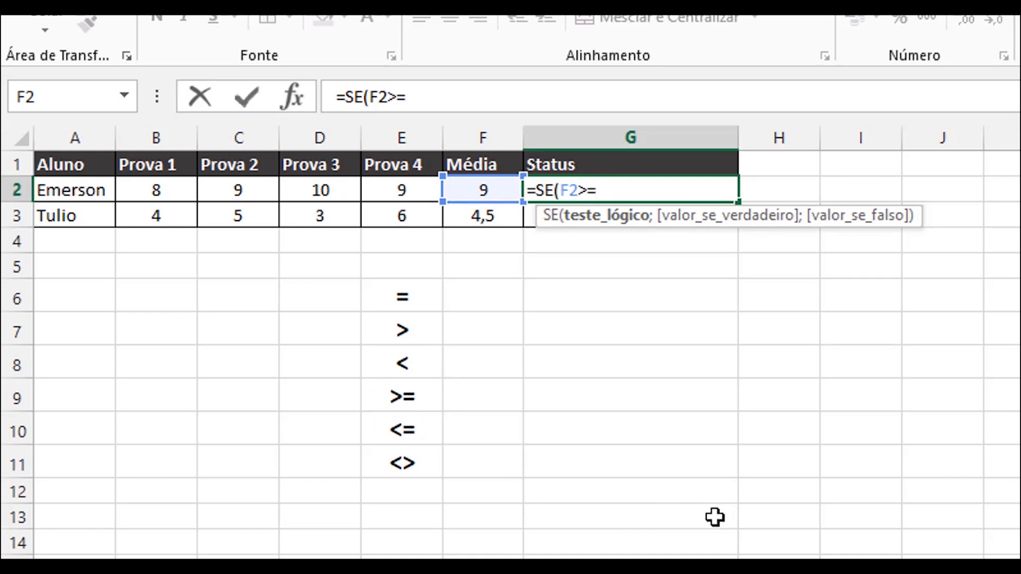
pyautogui.write('6;')
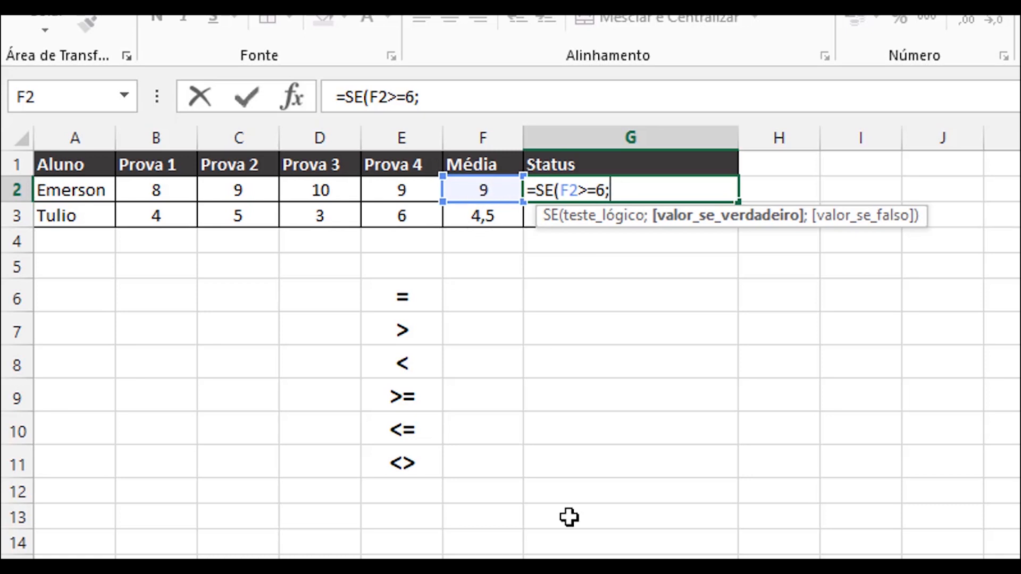
pyautogui.write('"APROVADO')
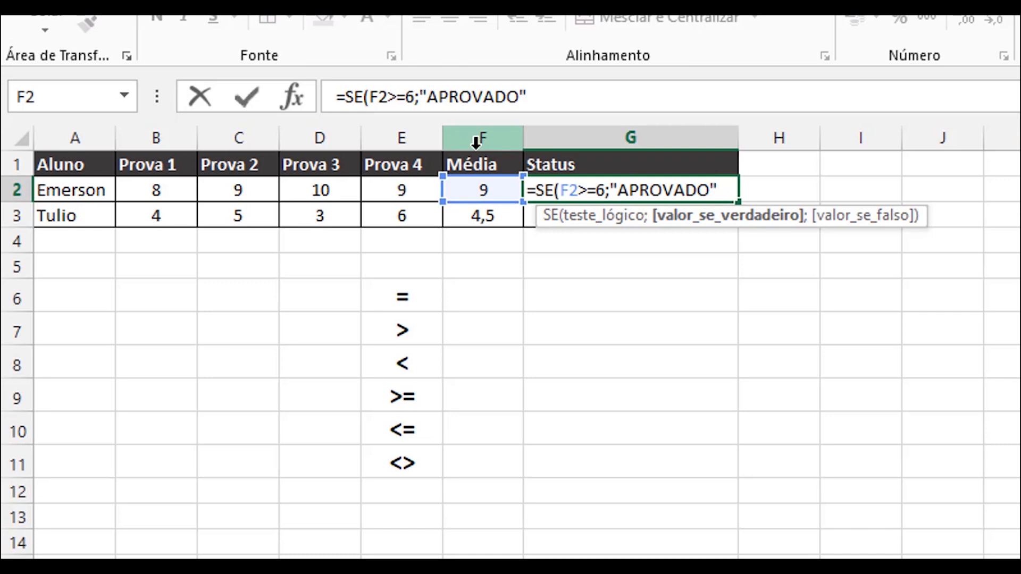
pyautogui.write(';')
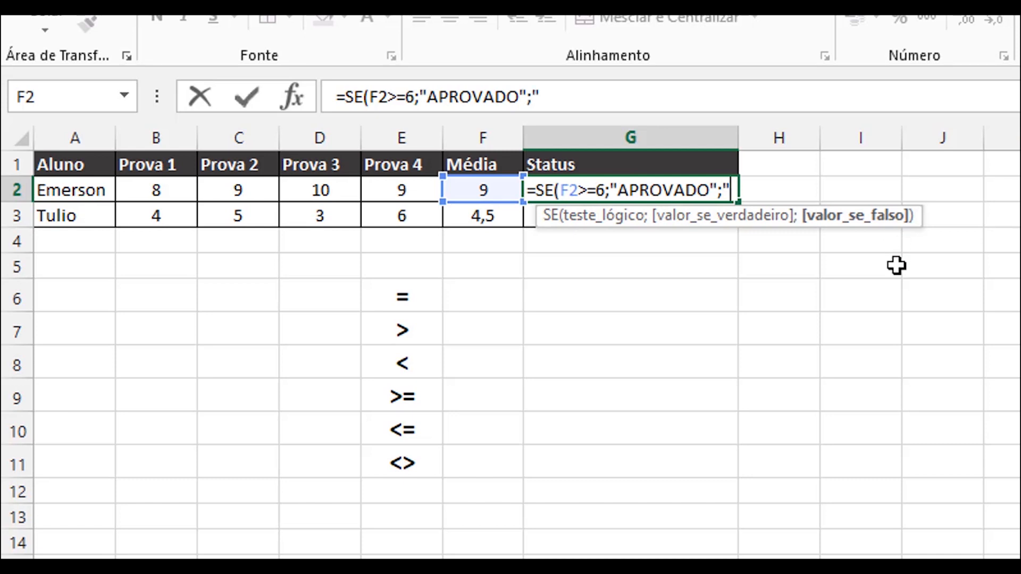
pyautogui.write('REPROVADO')
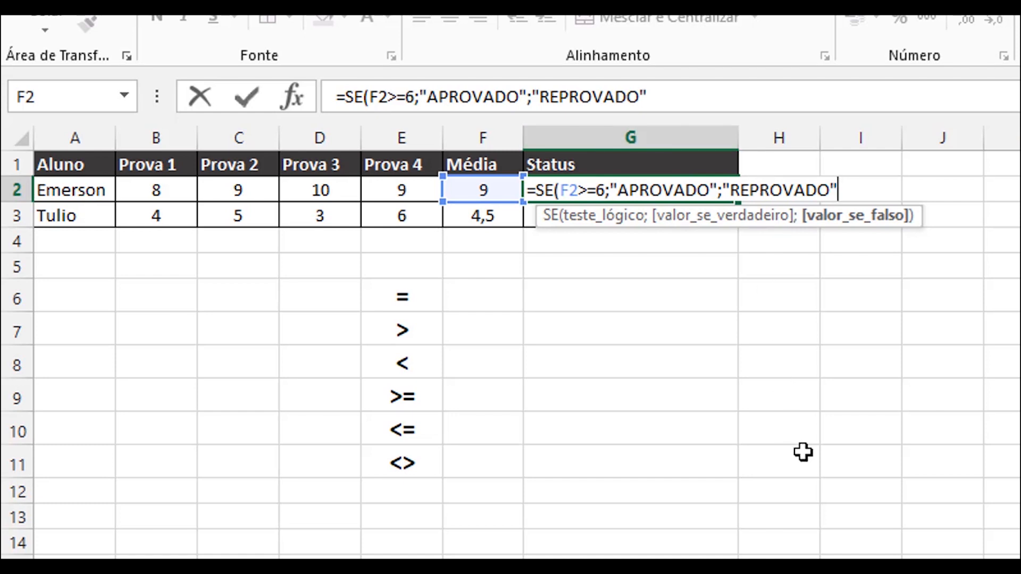
pyautogui.press('Return')
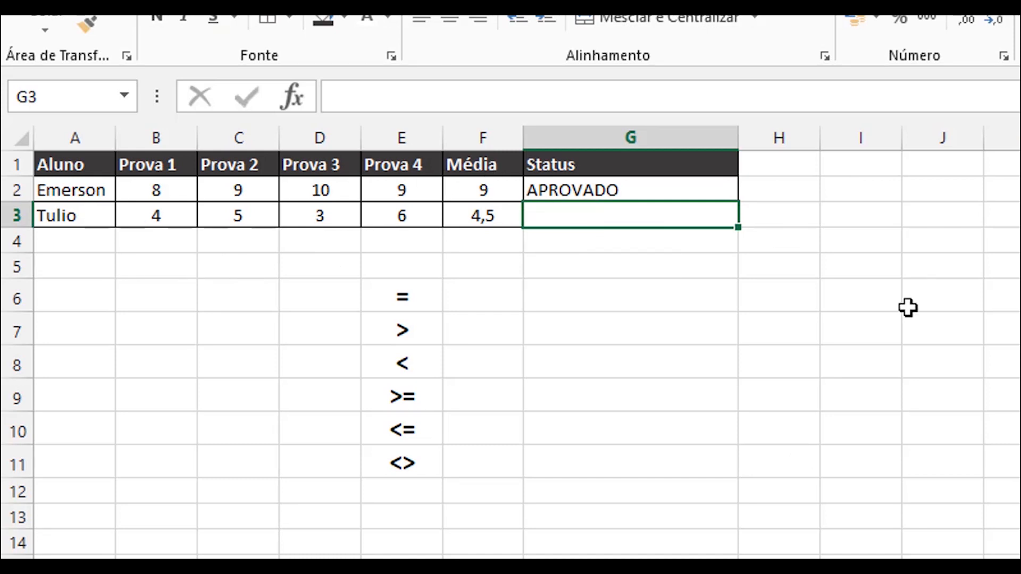
# Enter the formula =SE(F3>=6;"APROVADO";"REPROVADO") in G3 for the second student's status
pyautogui.write('=SE')
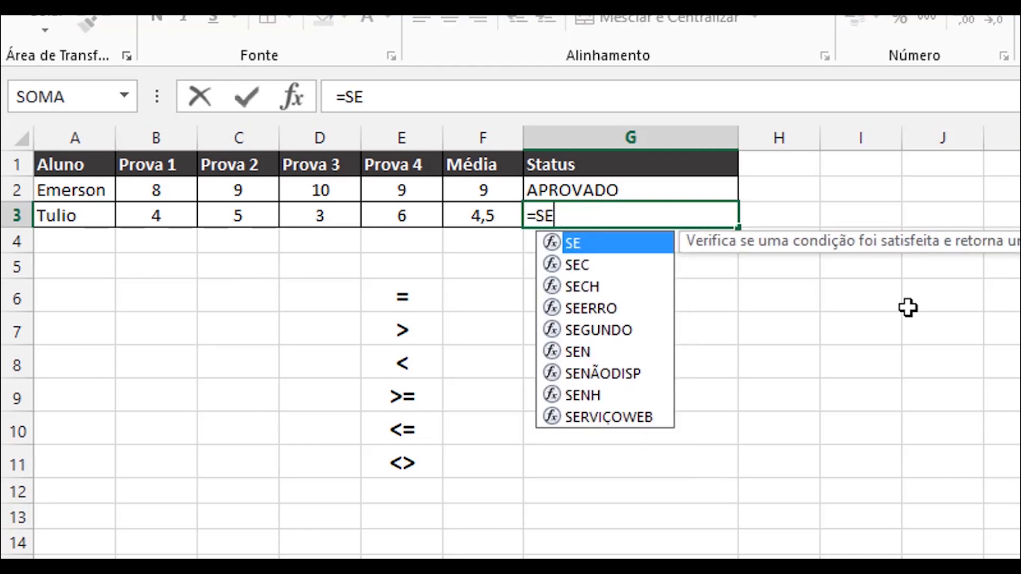
pyautogui.write('(')
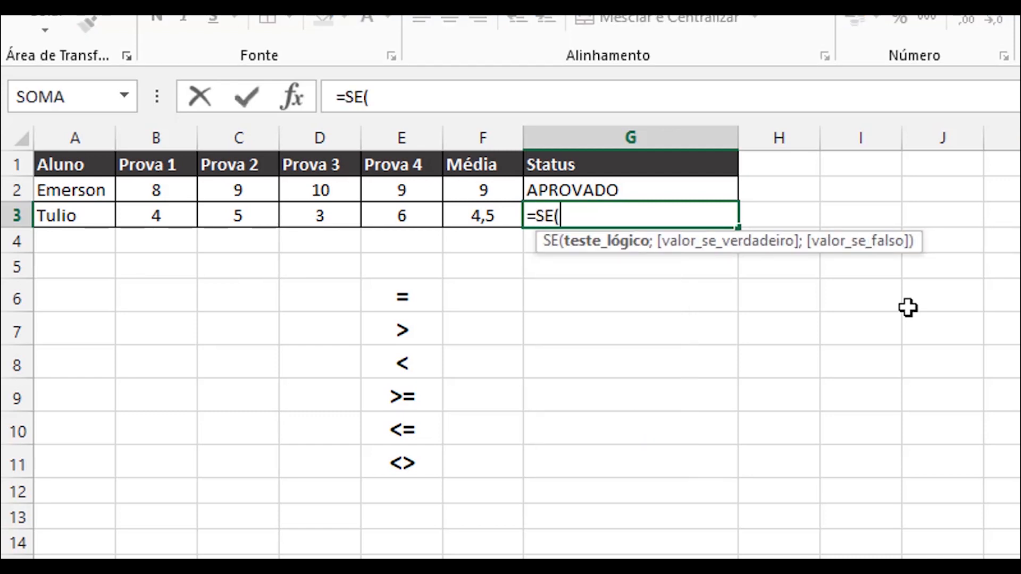
pyautogui.click(475, 212)
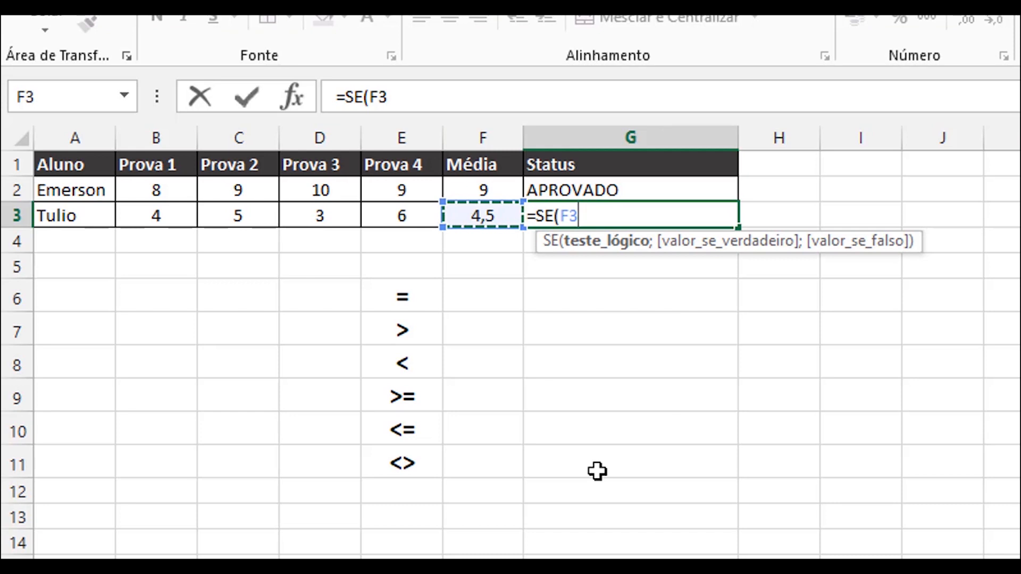
pyautogui.write('>')
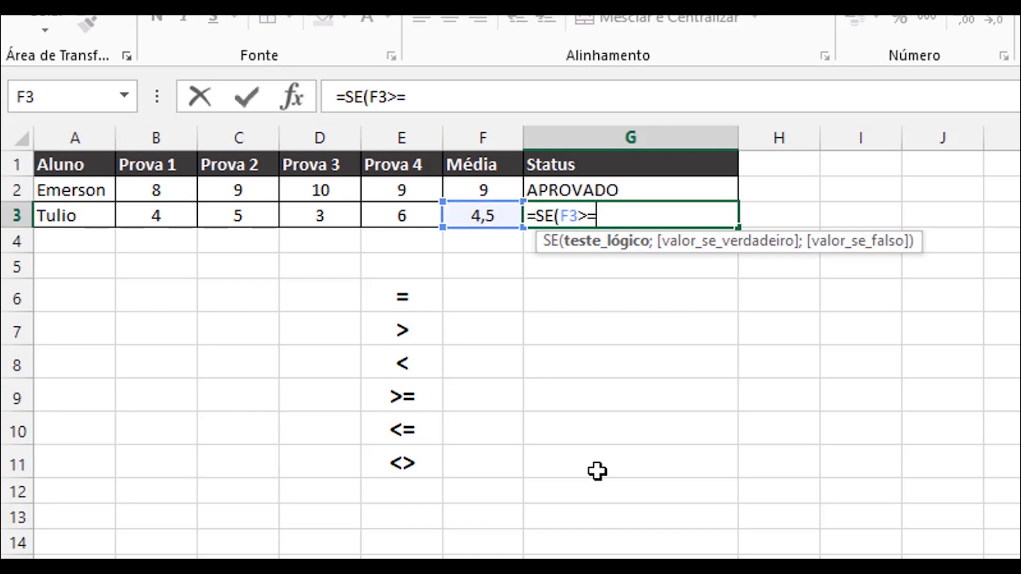
pyautogui.write('=6;"APROVADO";"')
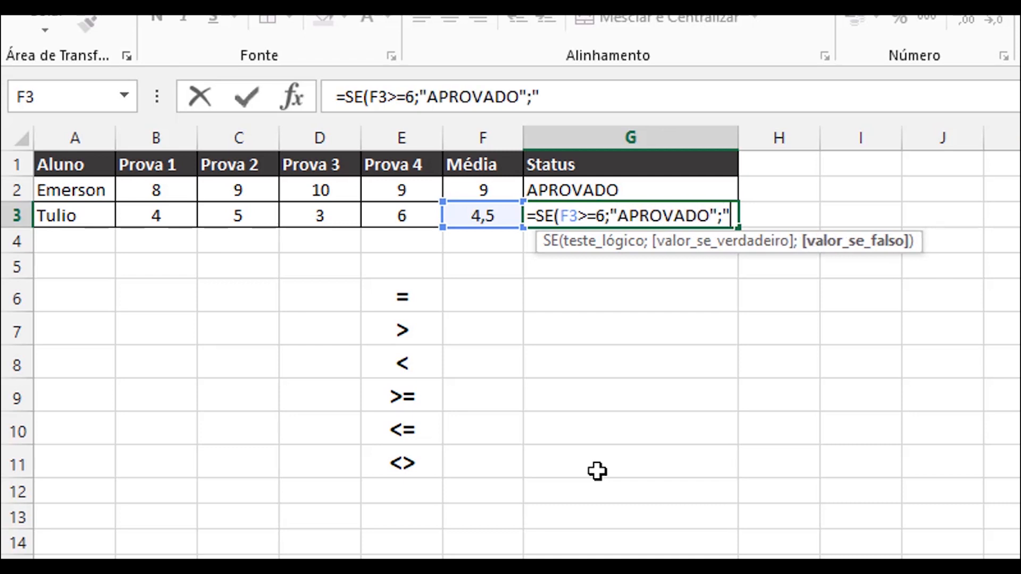
pyautogui.write('REPROVADO')
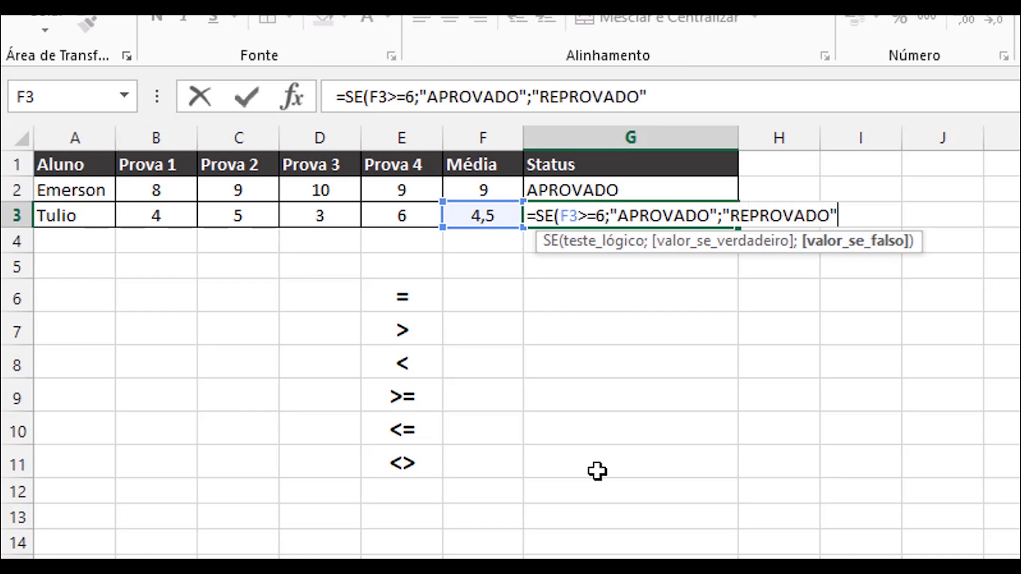
pyautogui.write('"')
pyautogui.press('Return')
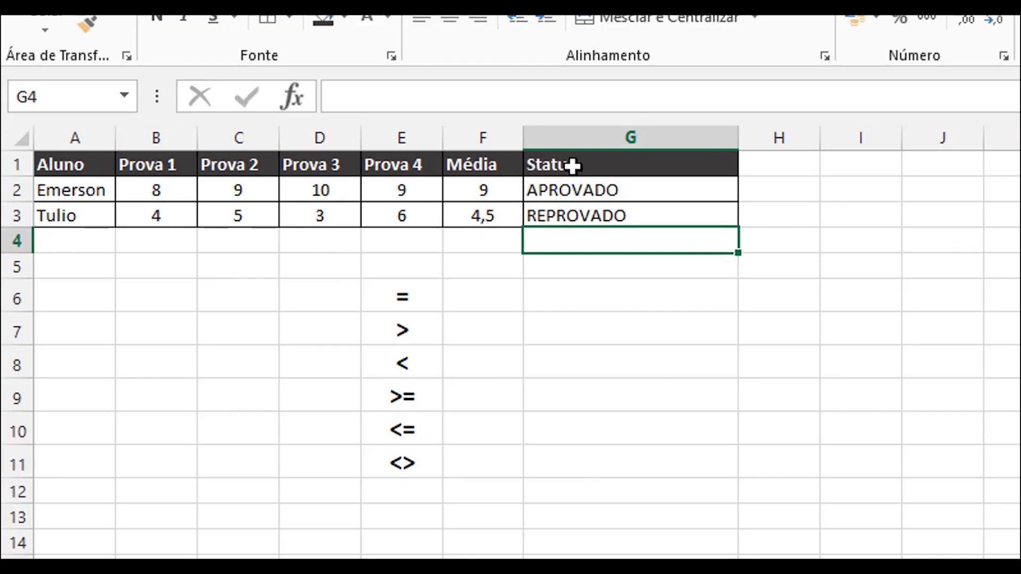
pyautogui.click(556, 190)
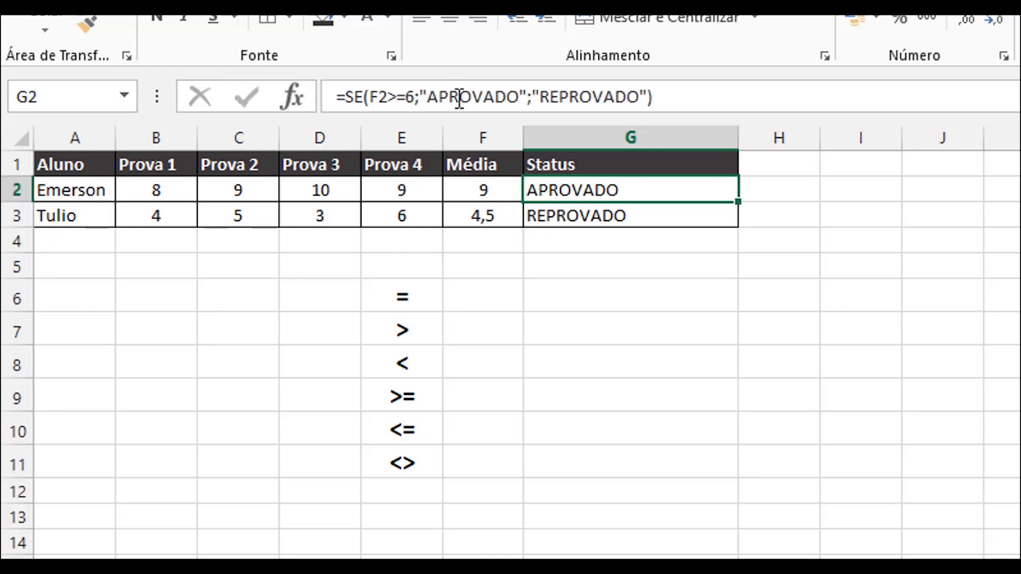
pyautogui.click(408, 98)
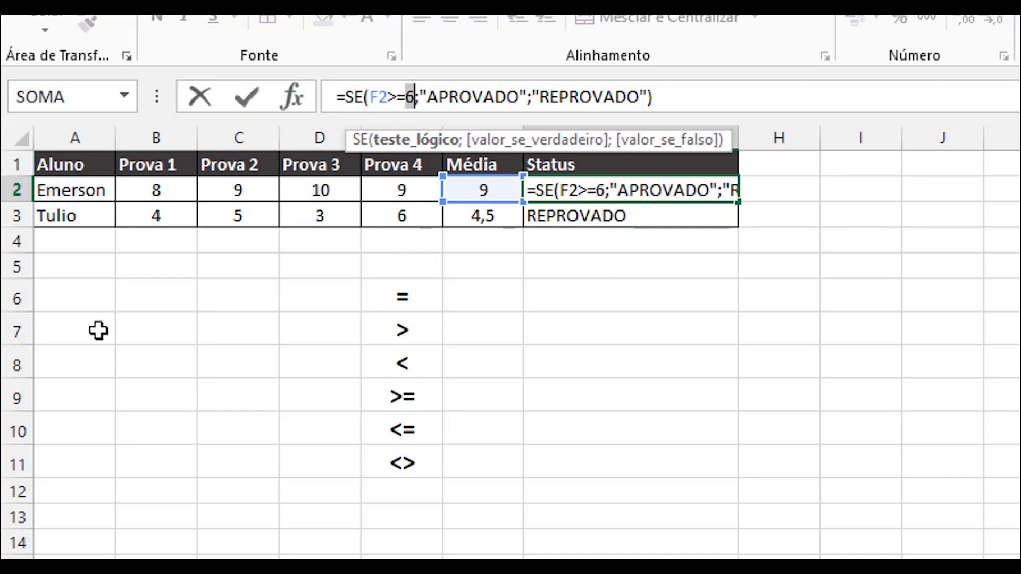
pyautogui.click(1020, 329)
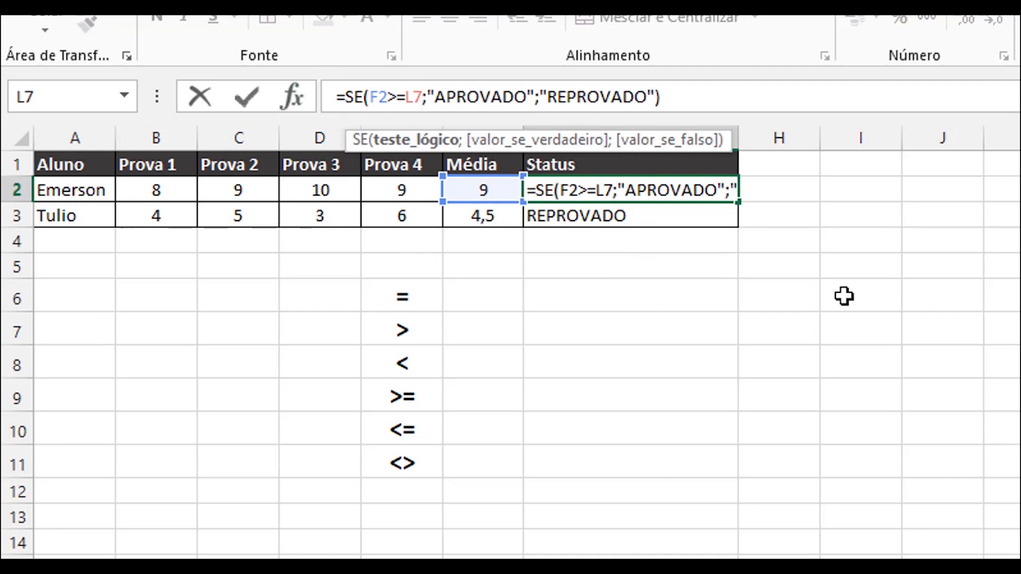
pyautogui.press('Escape')
# Enter the heading "Média para Aprovação" in cell I6
pyautogui.click(878, 295)
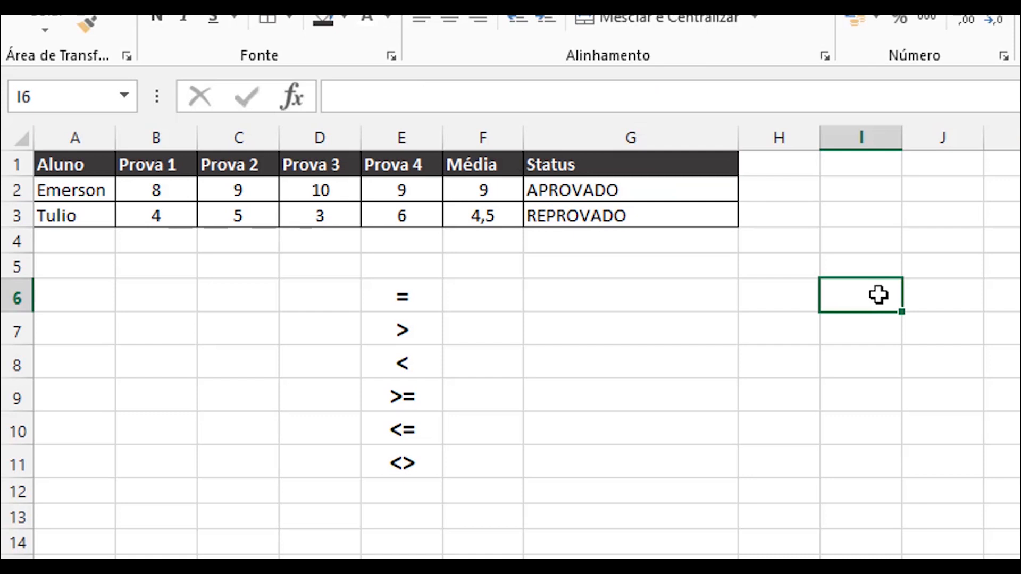
pyautogui.doubleClick(869, 296)
pyautogui.write('Média')
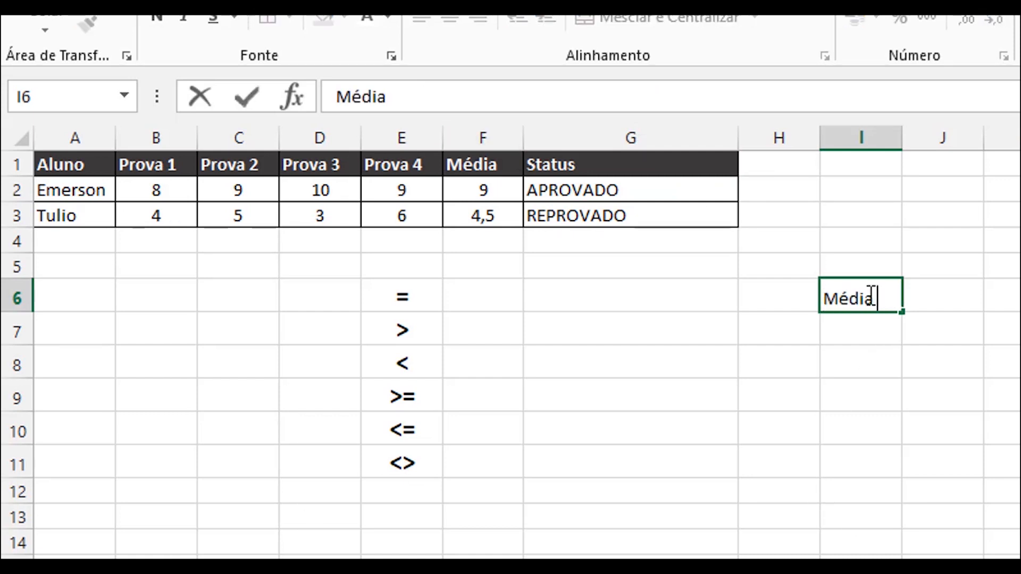
pyautogui.write(' para A')
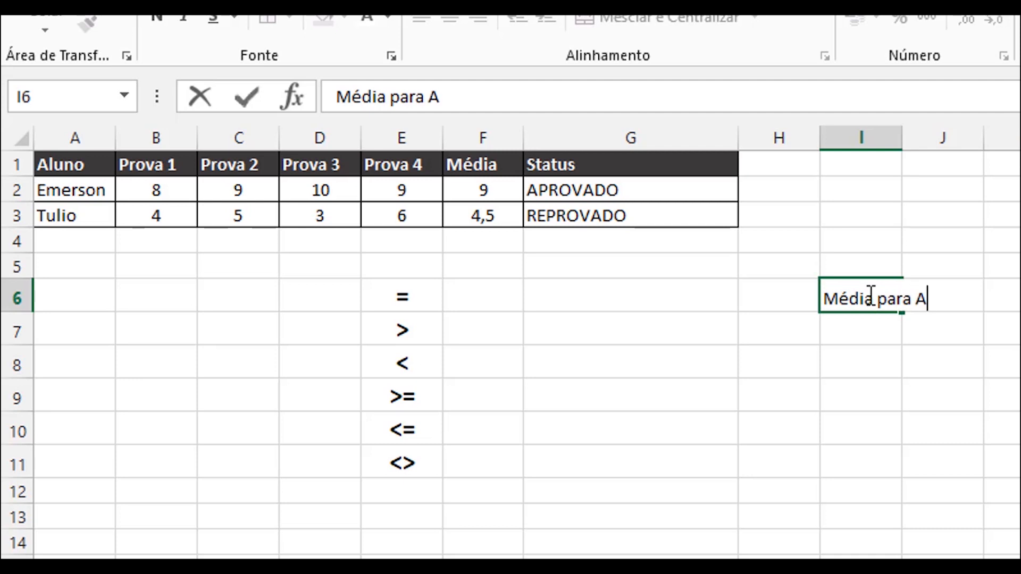
pyautogui.write('provação')
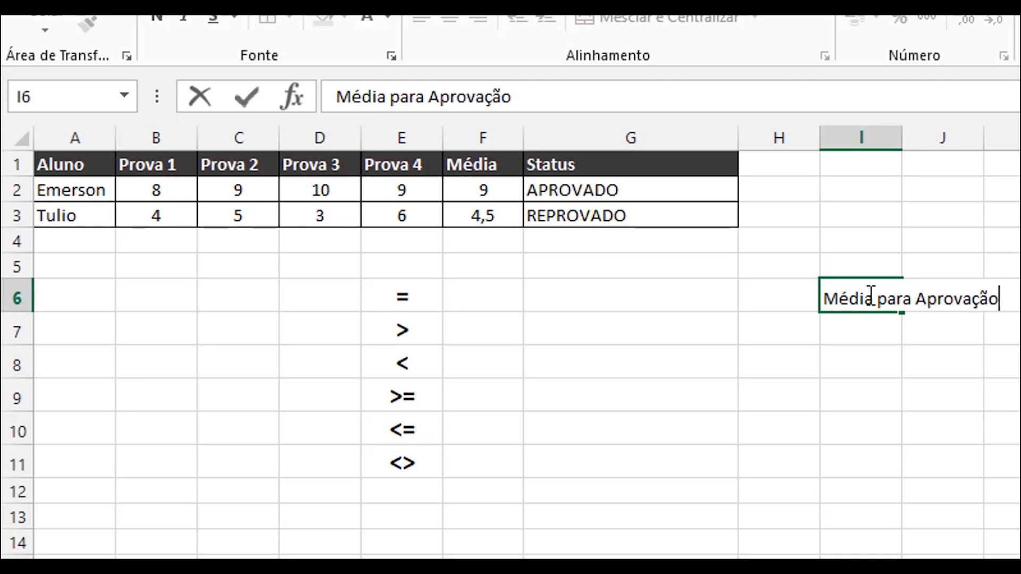
pyautogui.press('Return')
# Merge and center I6:J6 and I7:J7 separately, and widen column J to fit the heading
pyautogui.moveTo(873, 301); pyautogui.dragTo(949, 299)
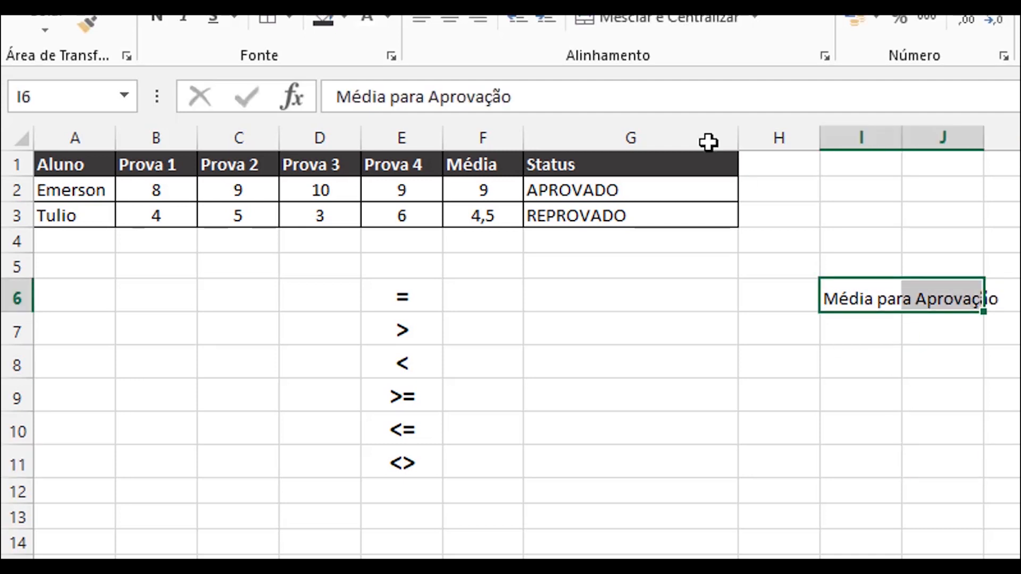
pyautogui.click(599, 18)
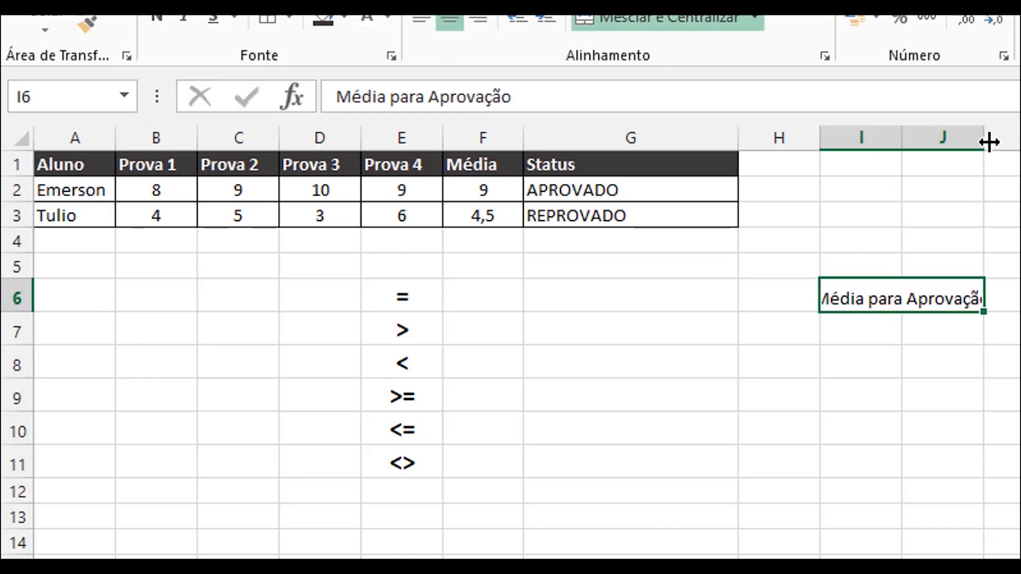
pyautogui.moveTo(871, 329); pyautogui.dragTo(953, 327)
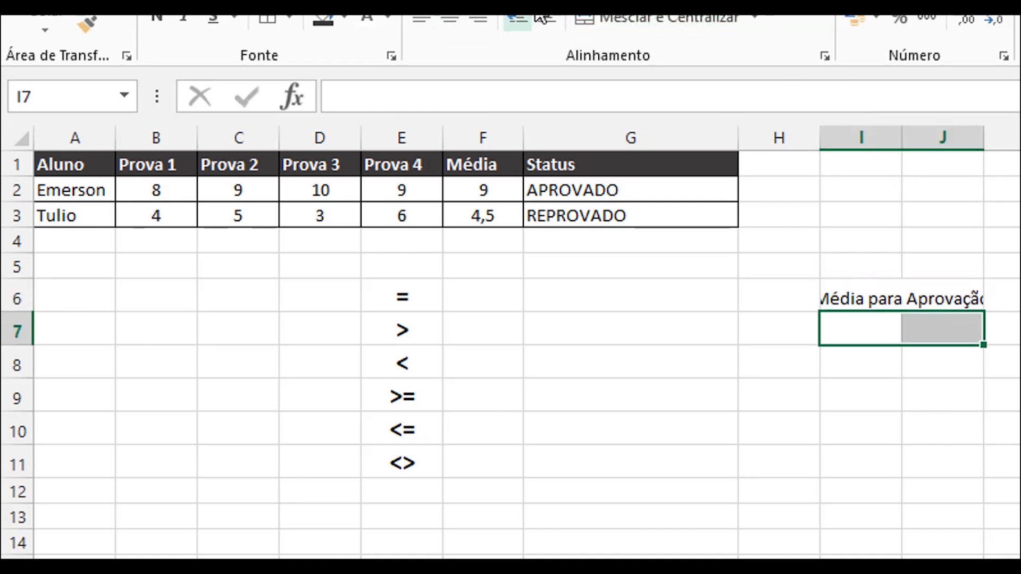
pyautogui.click(637, 22)
pyautogui.moveTo(994, 463); pyautogui.dragTo(993, 430)
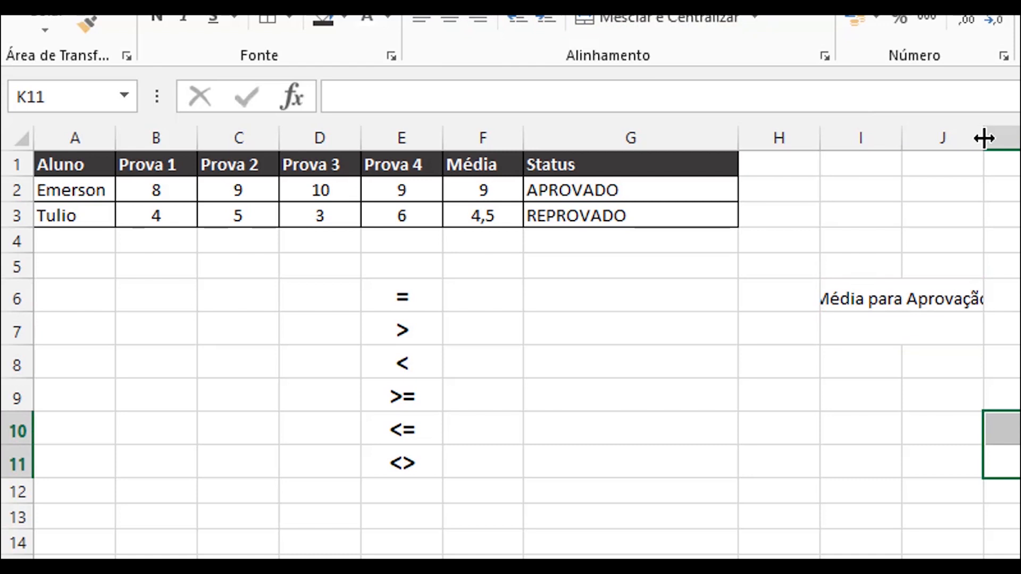
pyautogui.moveTo(984, 138); pyautogui.dragTo(1012, 139)
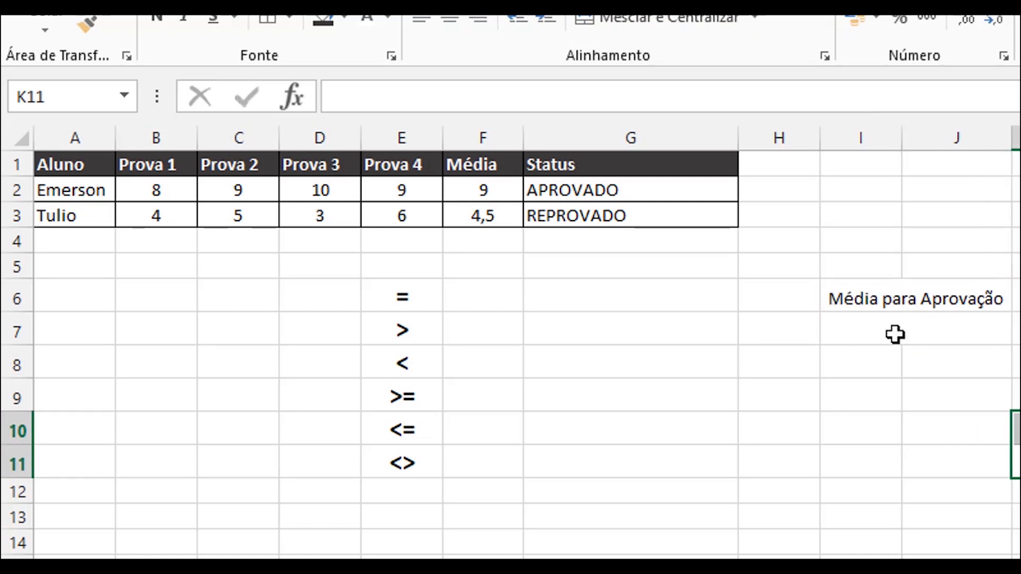
# Add borders to I6:J7 and format the I6 heading with dark fill and bold white text like the grade table's header
pyautogui.moveTo(962, 291); pyautogui.dragTo(953, 326)
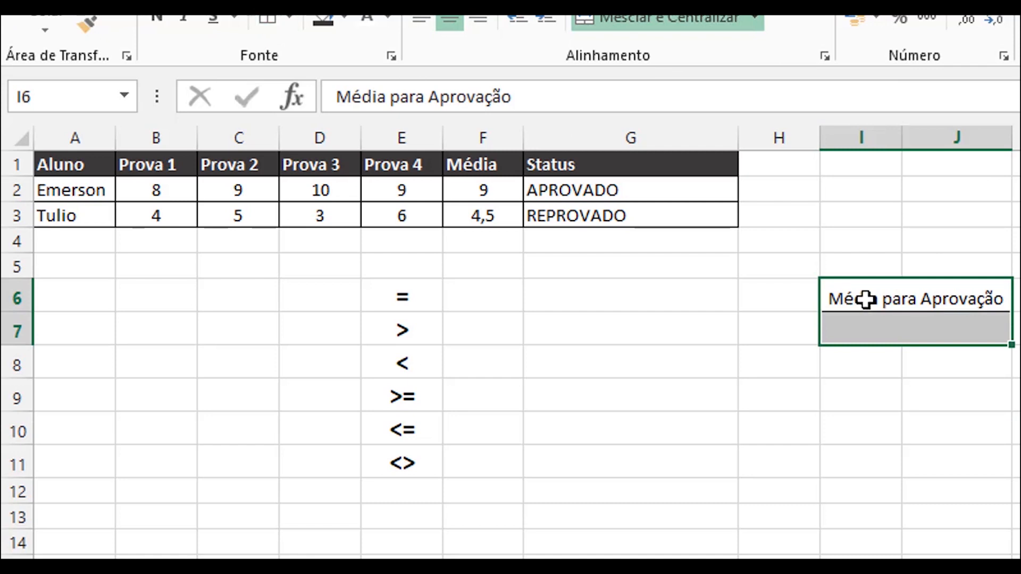
pyautogui.click(843, 296)
pyautogui.click(318, 20)
pyautogui.click(375, 16)
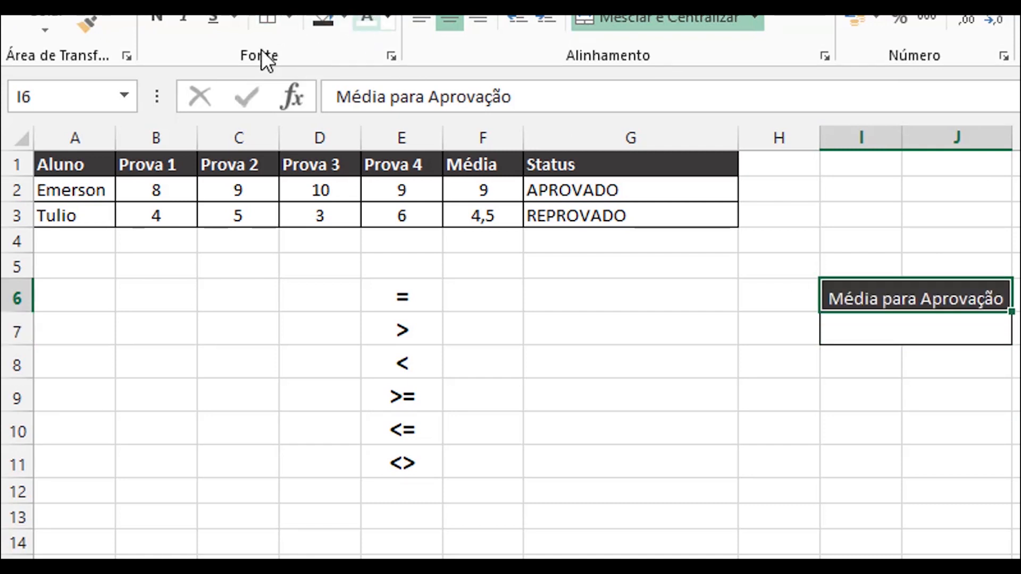
pyautogui.click(157, 17)
pyautogui.click(779, 490)
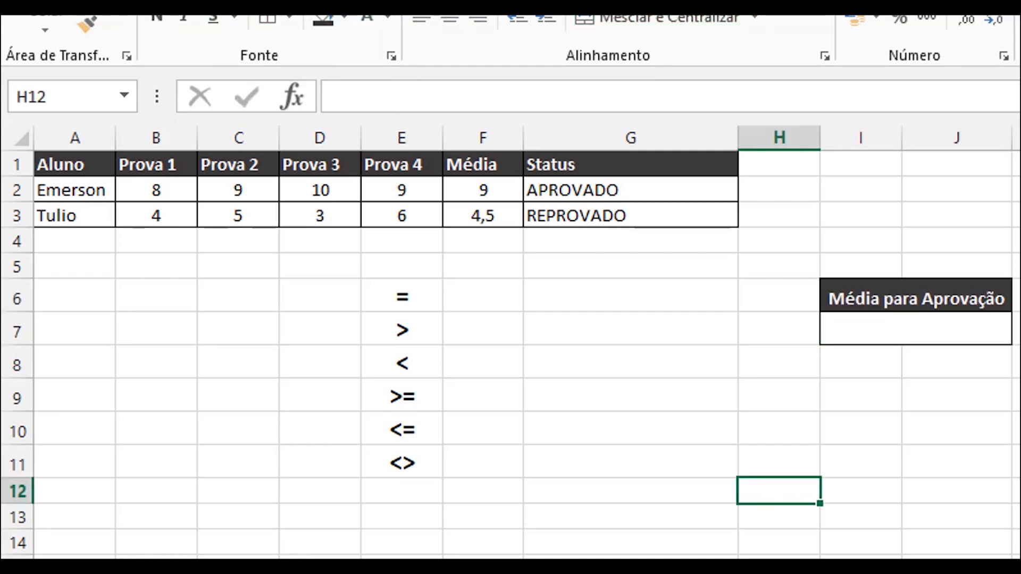
# Enter 6 as the passing average in the merged cell I7
pyautogui.click(945, 333)
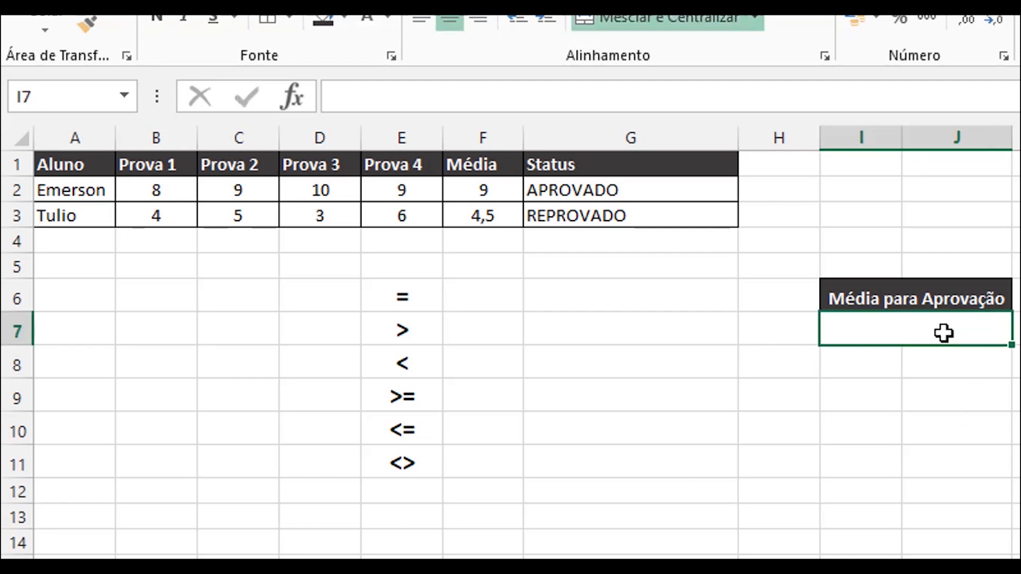
pyautogui.write('6')
pyautogui.click(971, 471)
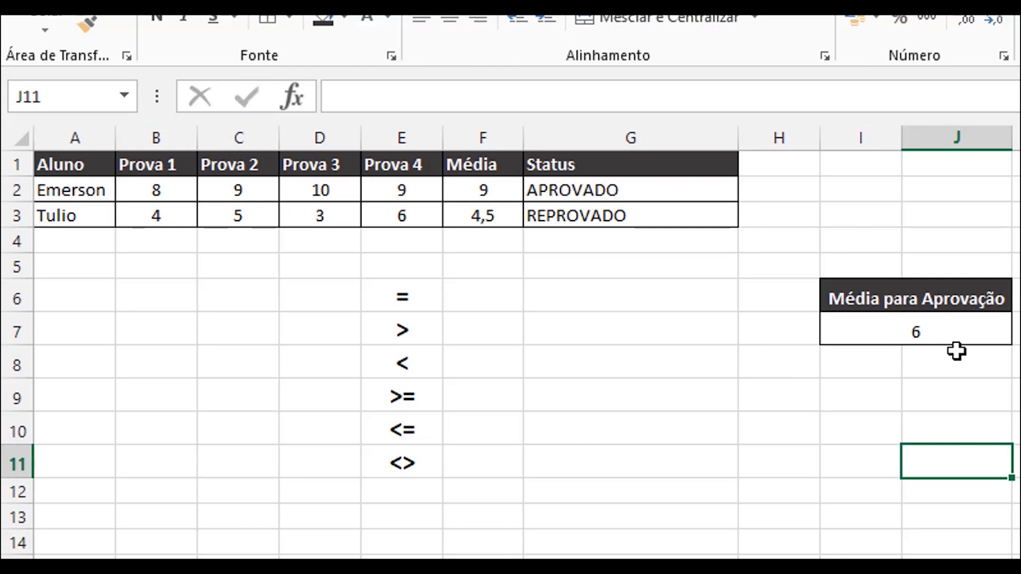
# Replace the fixed 6 in G2's SE formula with a reference to the passing average in I7
pyautogui.click(935, 334)
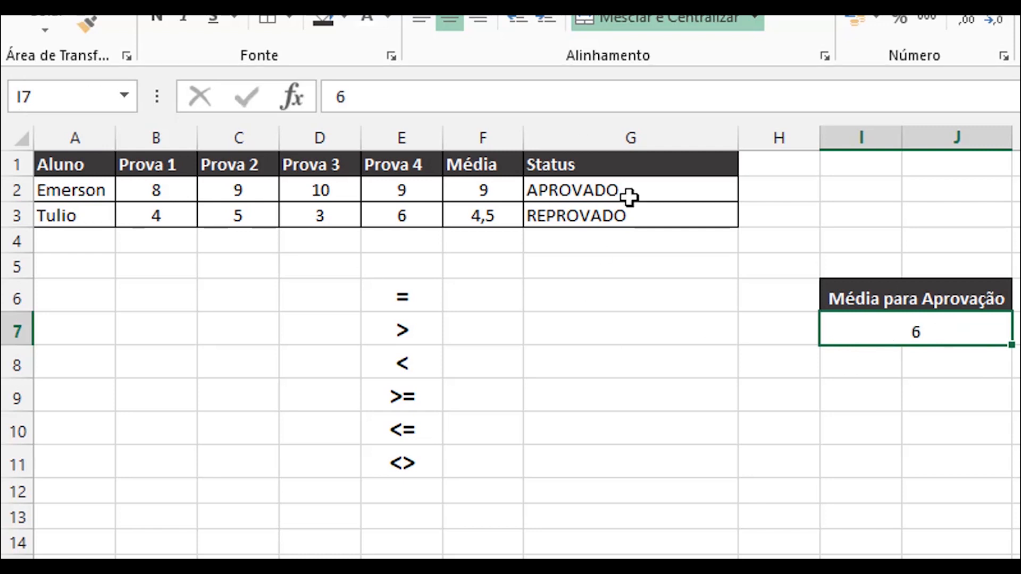
pyautogui.click(606, 188)
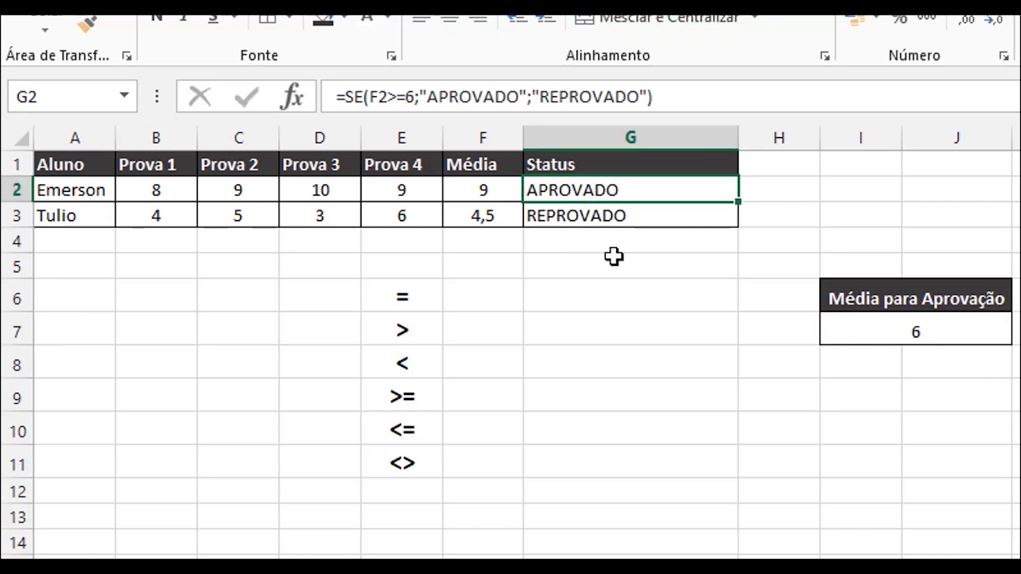
pyautogui.click(416, 97)
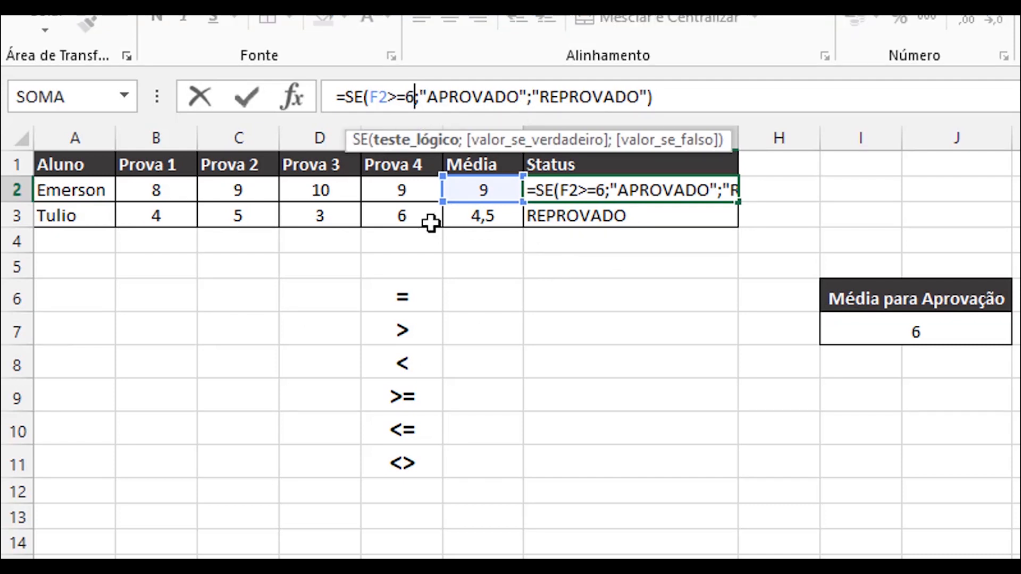
pyautogui.press('BackSpace')
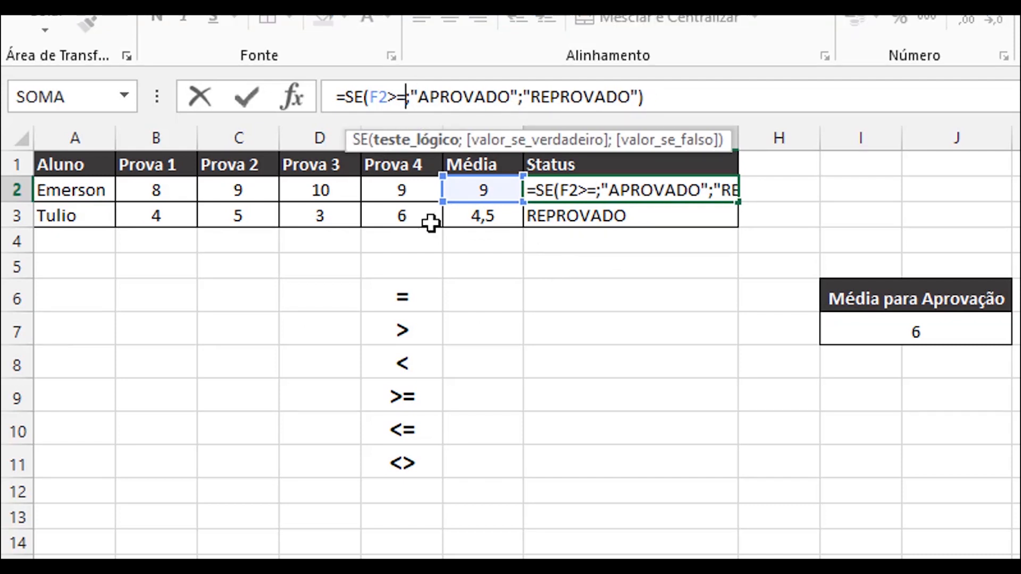
pyautogui.write('i7')
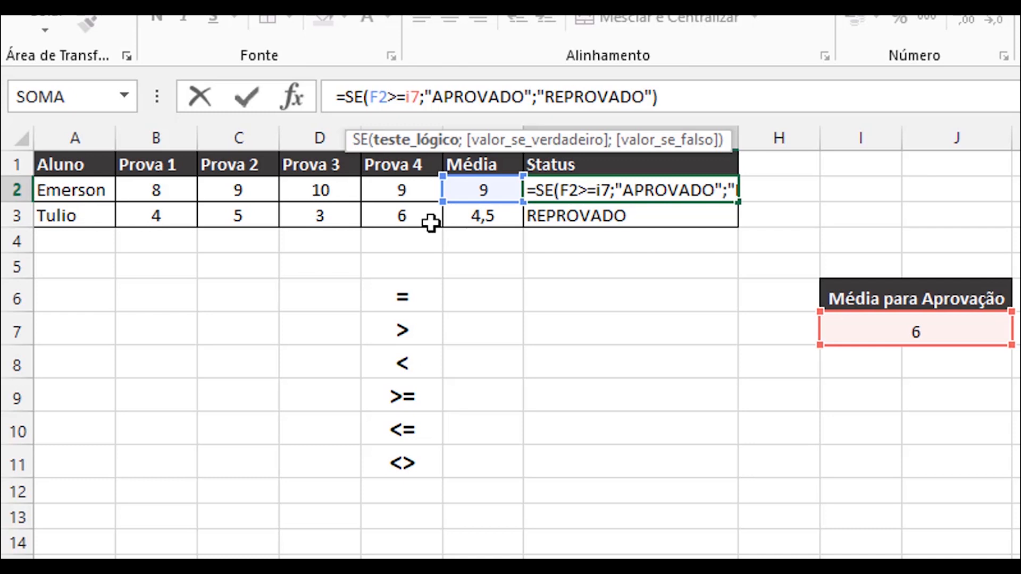
pyautogui.press('Return')
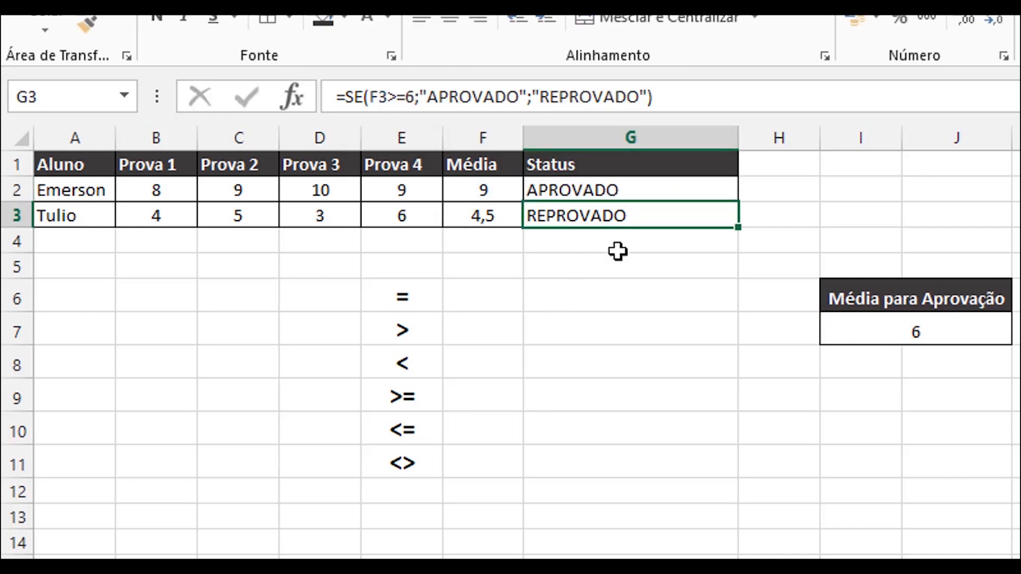
# Replace the fixed 6 in G3's SE formula with the I7 reference
pyautogui.click(415, 98)
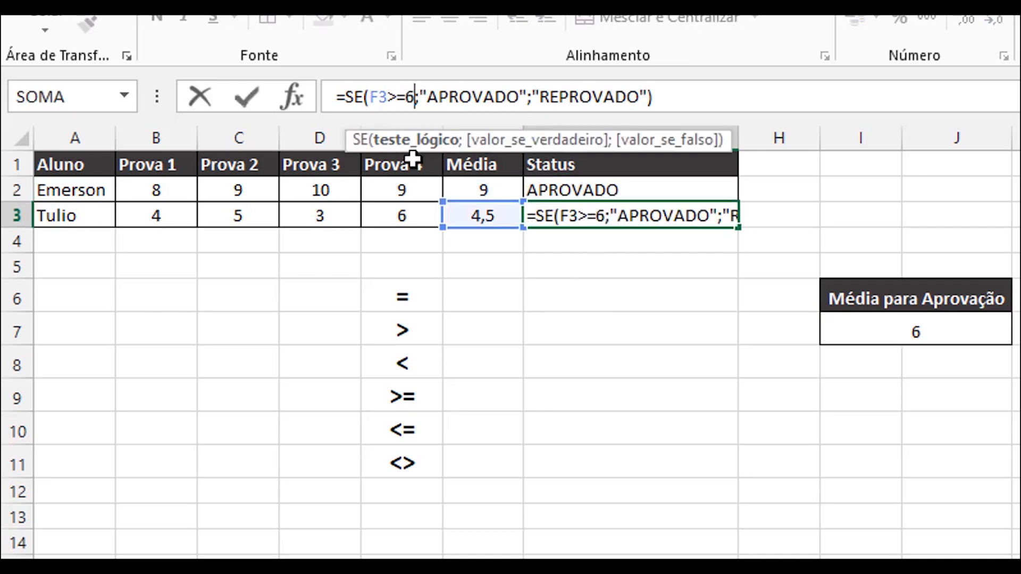
pyautogui.press('BackSpace')
pyautogui.write('i7')
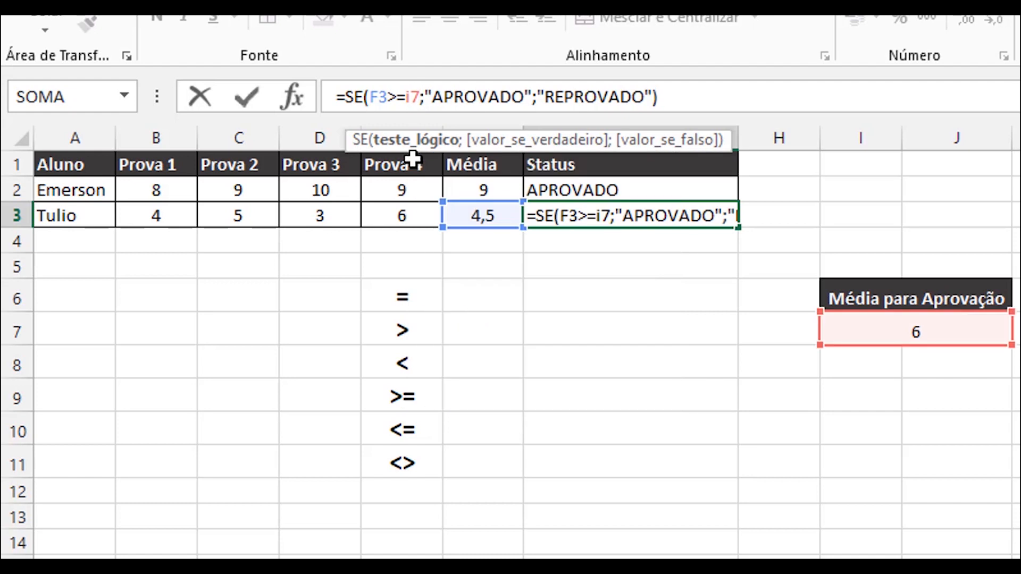
pyautogui.press('Return')
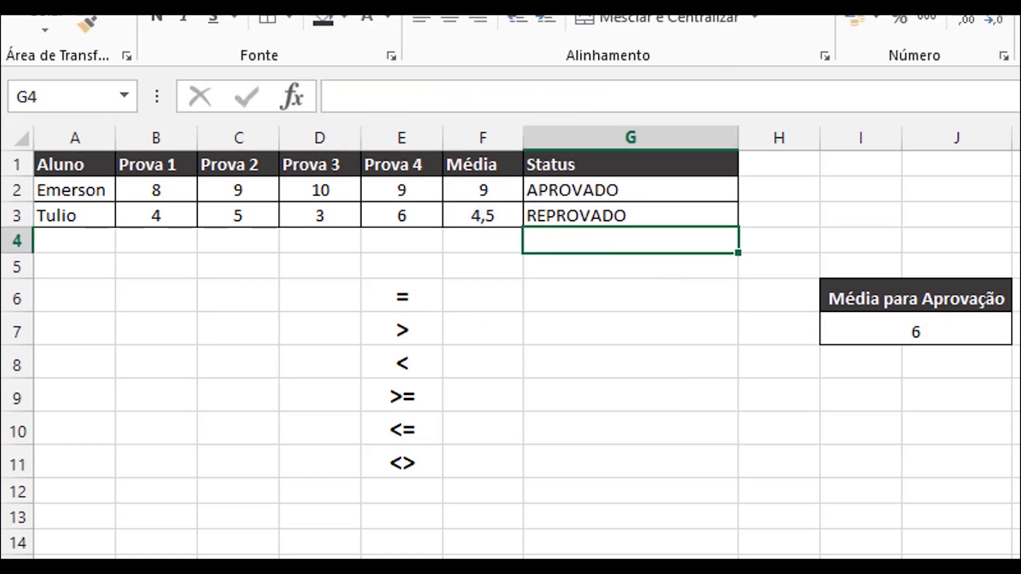
# Set the passing average in I7 to 3 to test the Status formulas
pyautogui.click(921, 326)
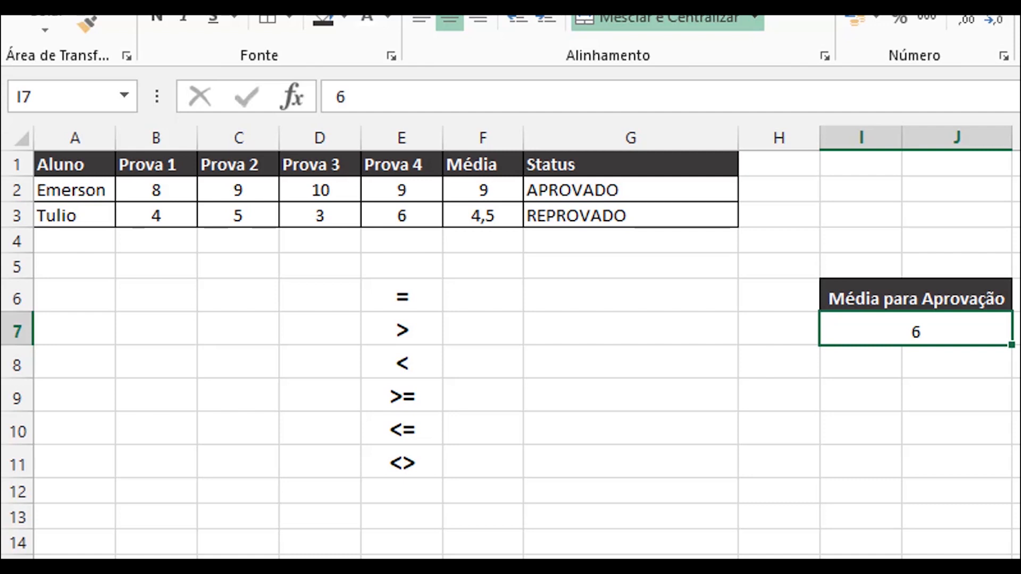
pyautogui.write('3')
pyautogui.press('Return')
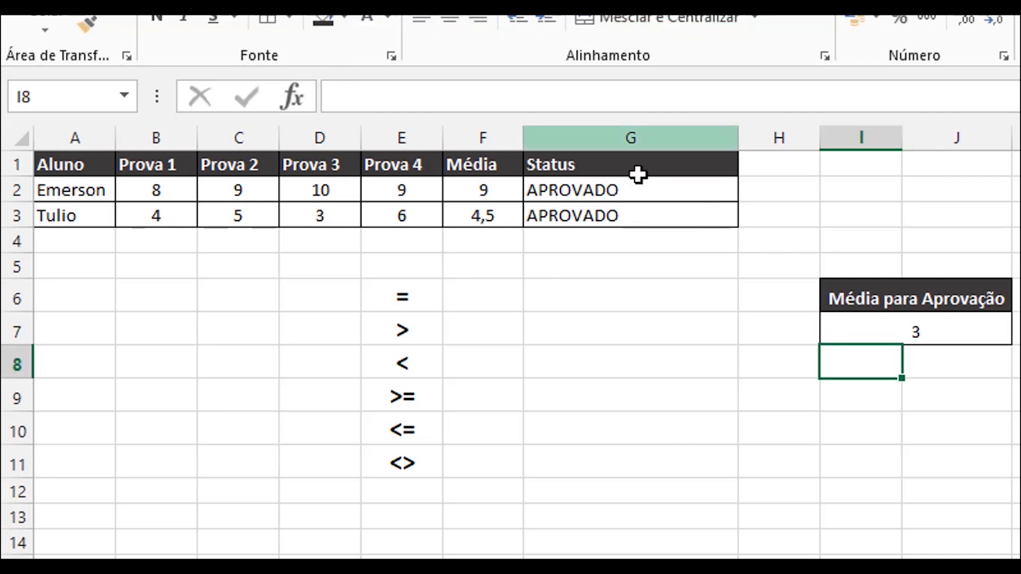
# Set the passing average in I7 to 9,1 and check the Status formulas in G2 and G3
pyautogui.click(919, 328)
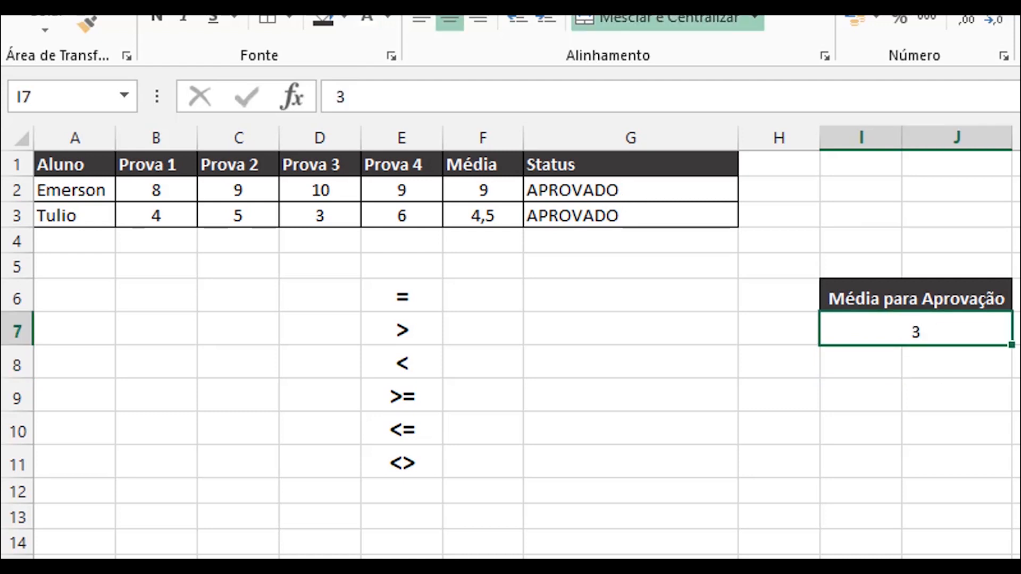
pyautogui.write('9,1')
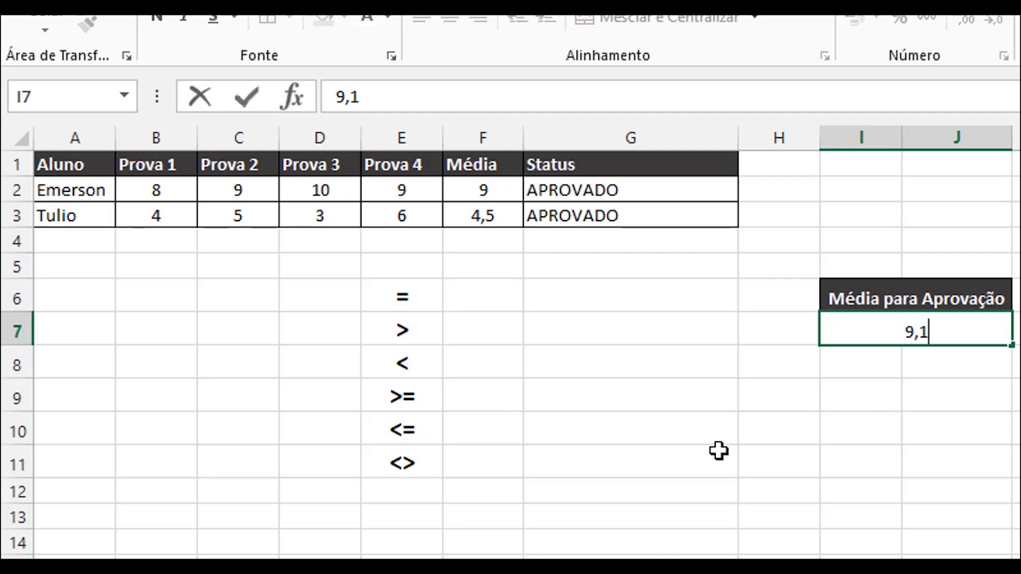
pyautogui.press('Return')
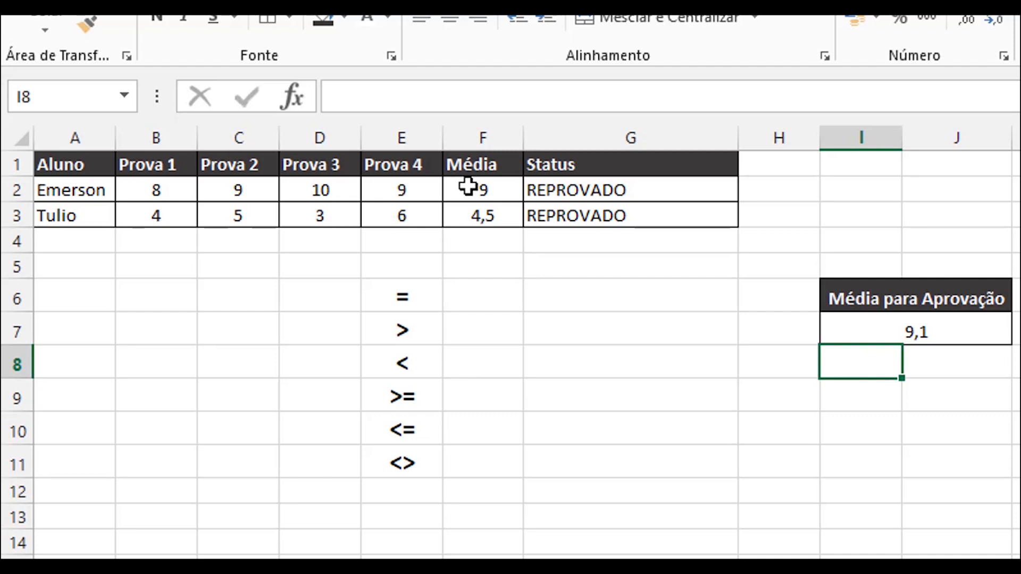
pyautogui.click(605, 196)
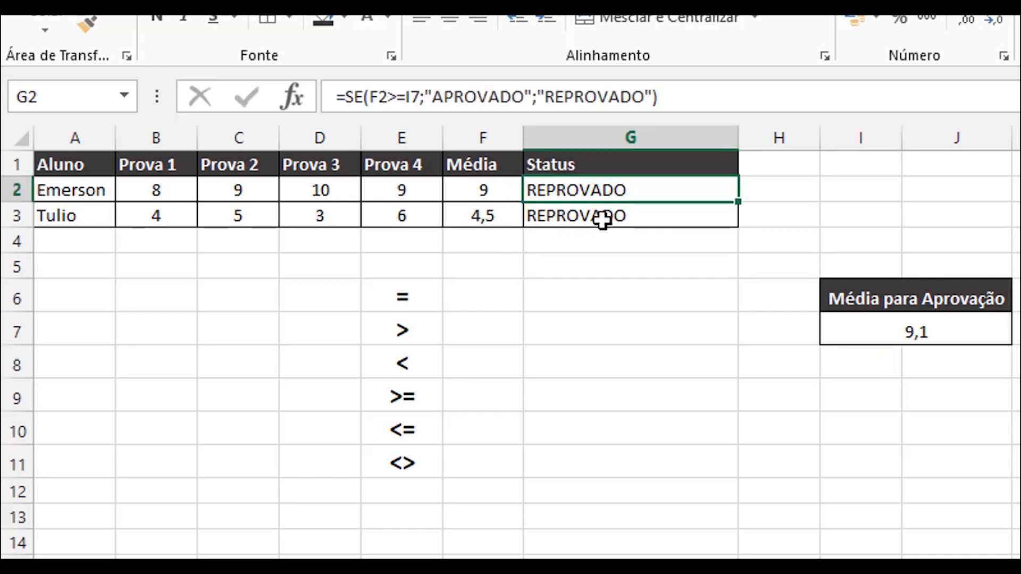
pyautogui.click(627, 219)
pyautogui.click(631, 192)
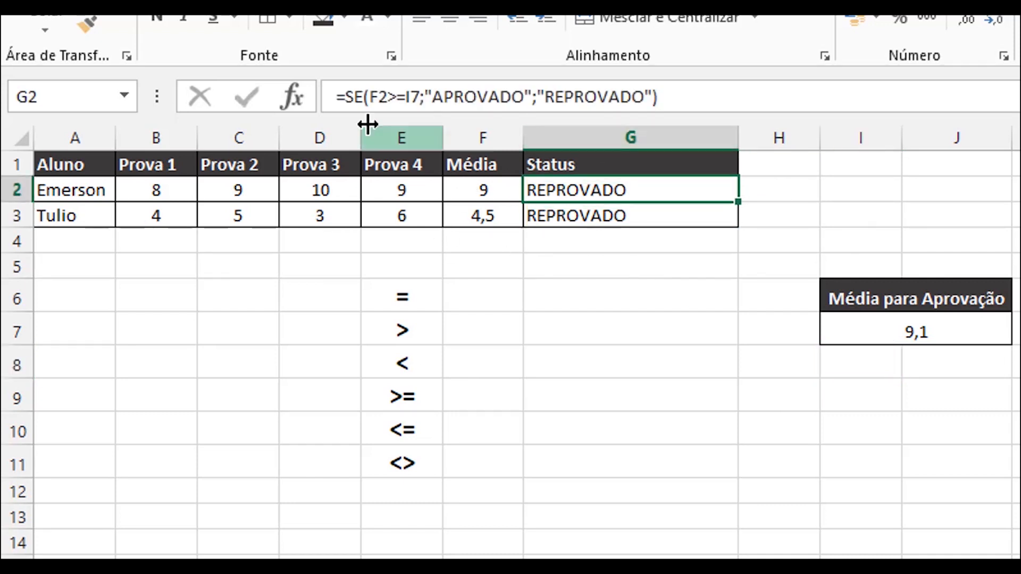
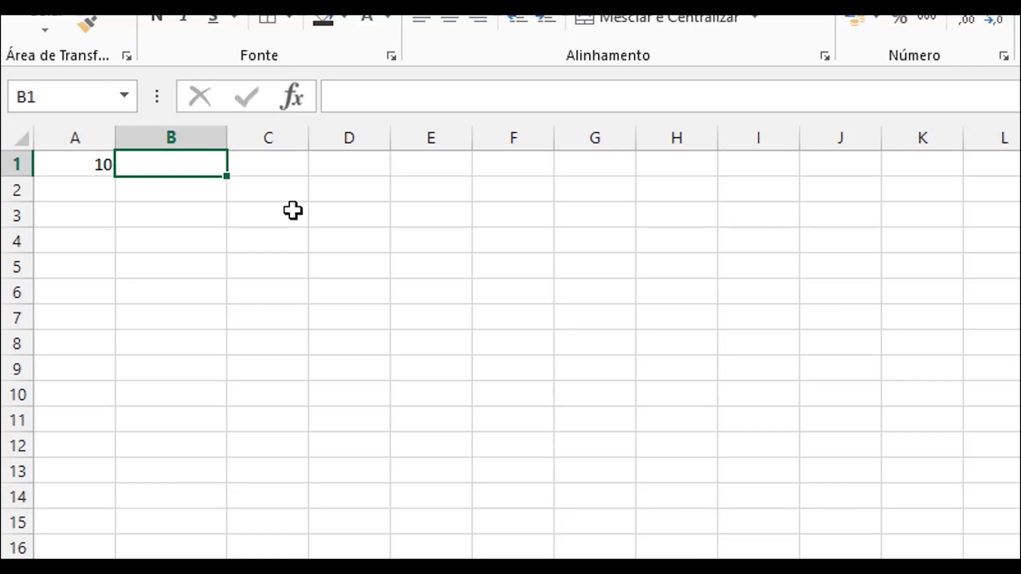
# Enter the formula =OU(A1<1;A1=11;A1<>5) in cell B1
pyautogui.write('=OU')
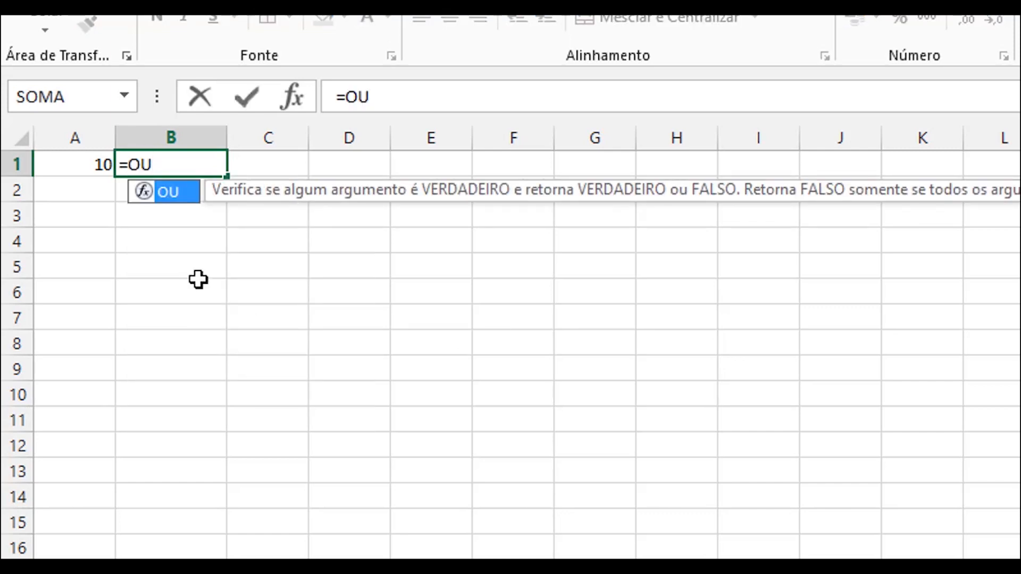
pyautogui.write('(')
pyautogui.click(82, 165)
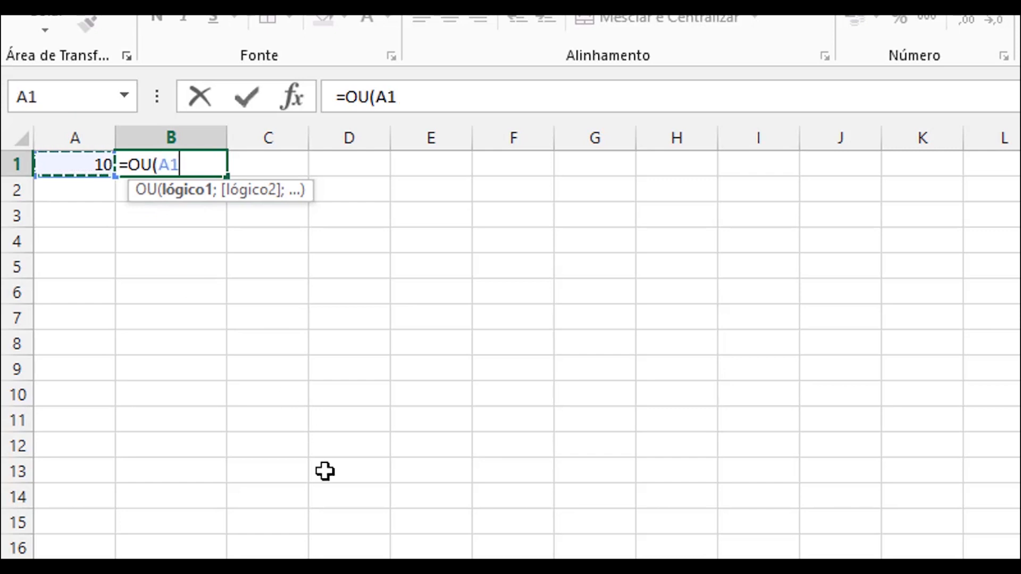
pyautogui.write('<1')
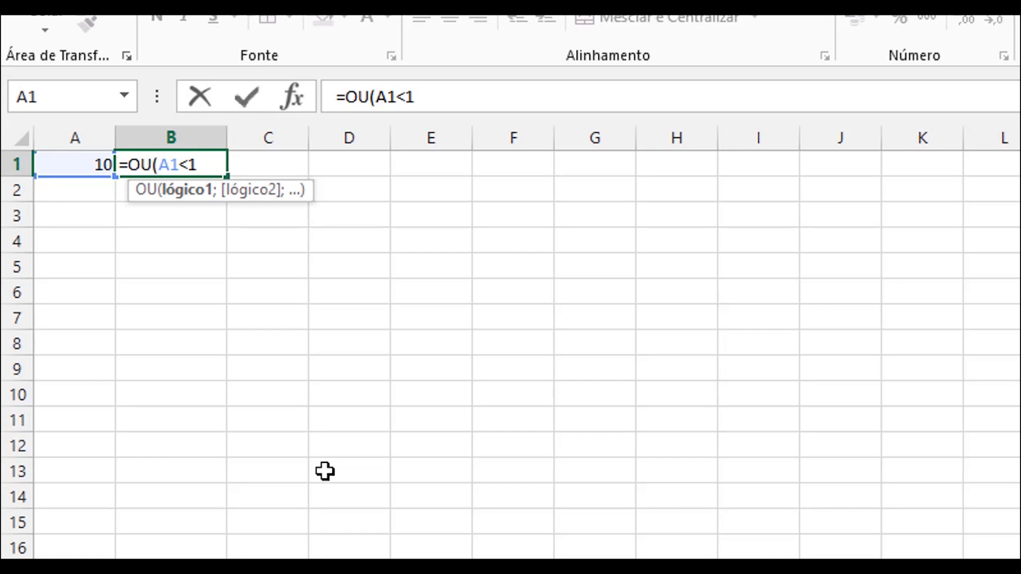
pyautogui.write(';')
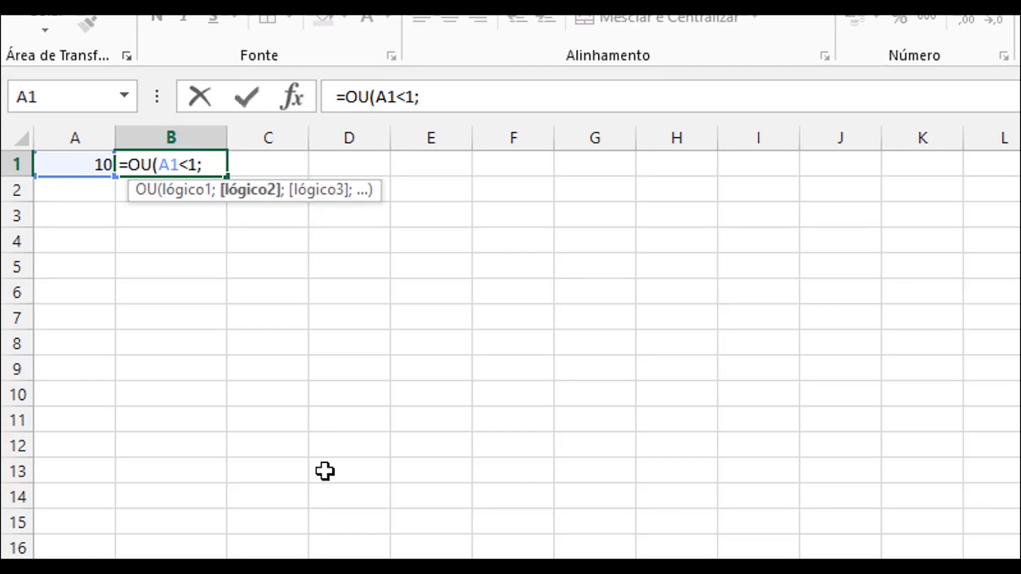
pyautogui.click(75, 163)
pyautogui.write('=11')
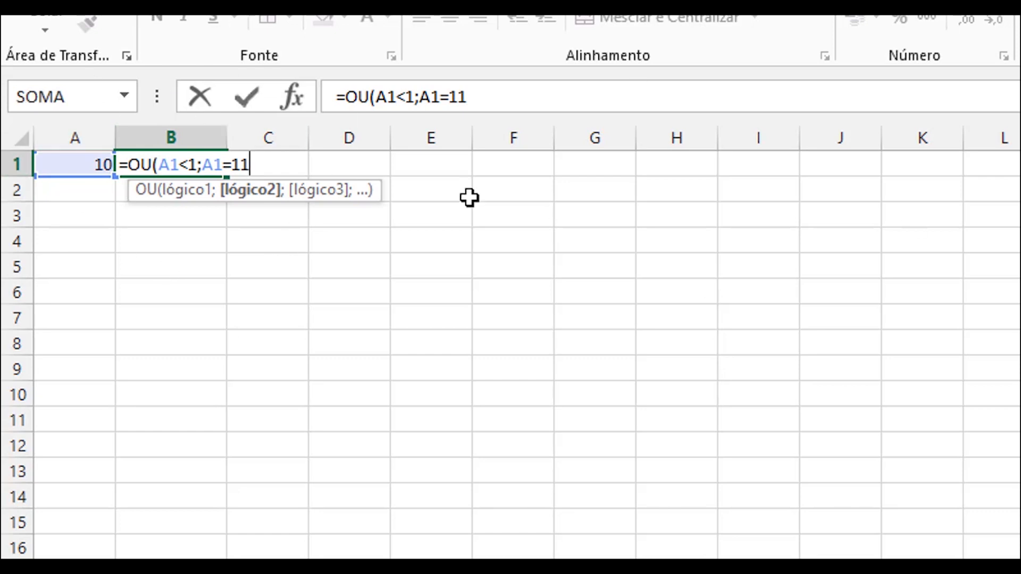
pyautogui.write(';')
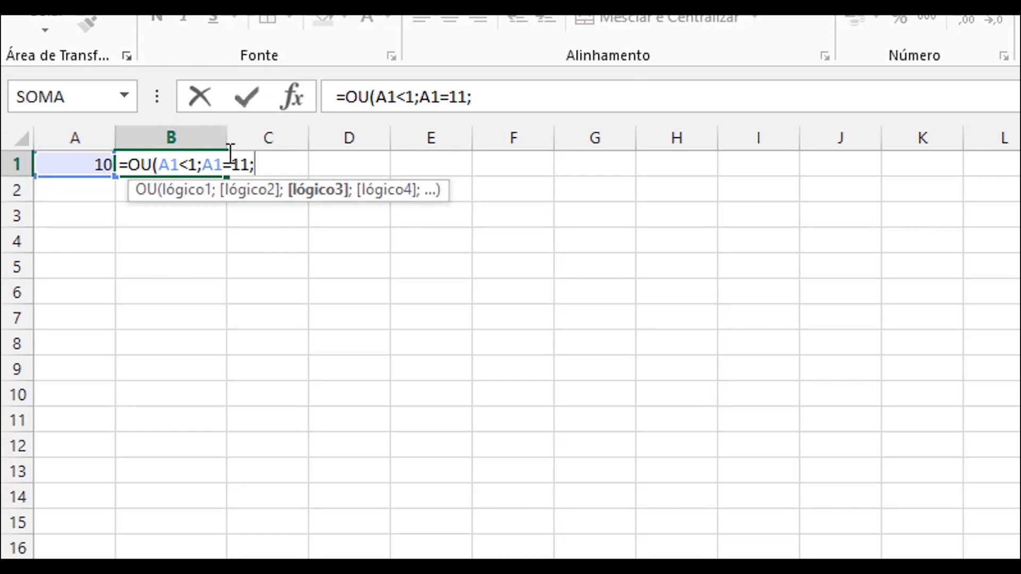
pyautogui.click(64, 163)
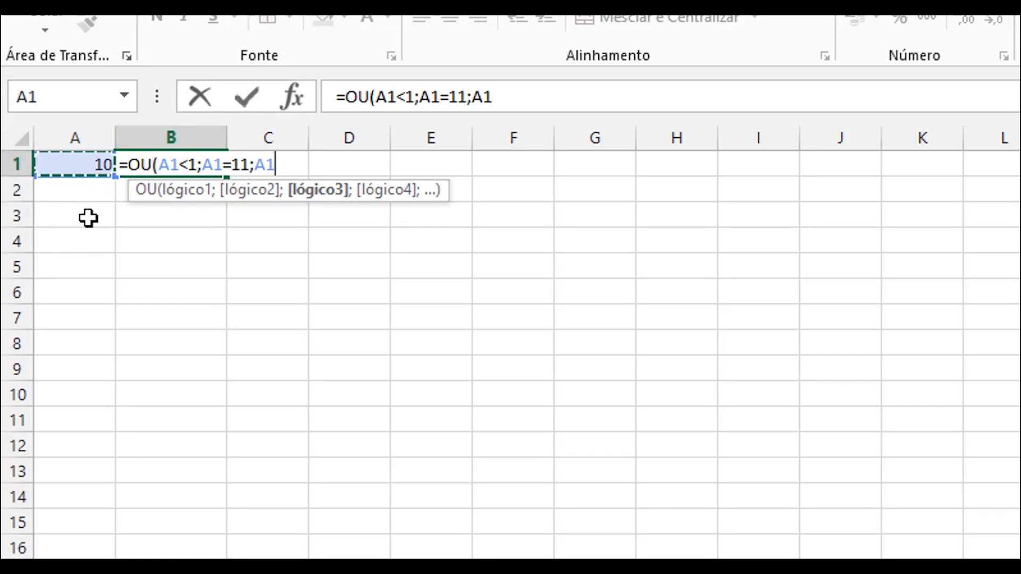
pyautogui.write('<>')
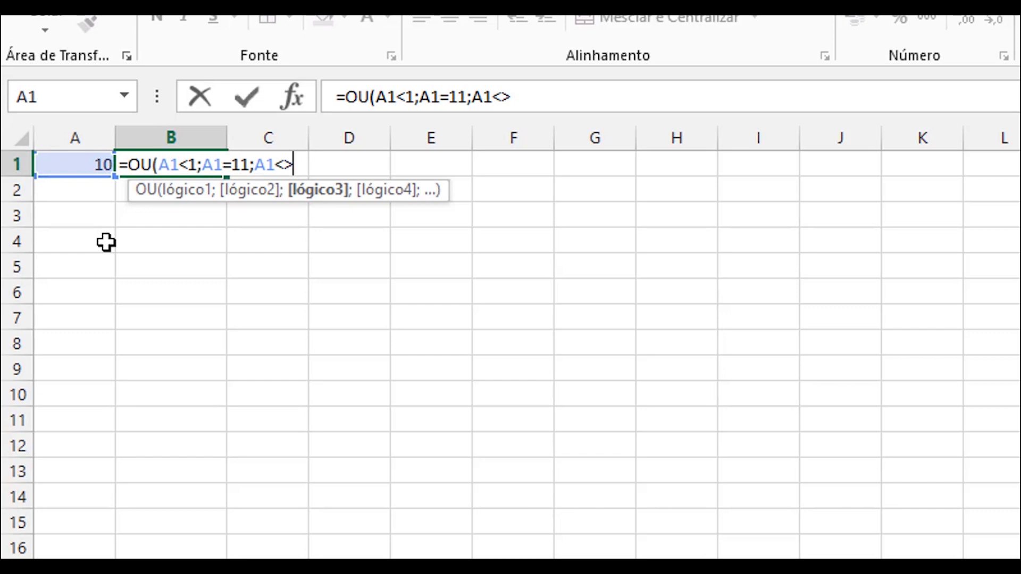
pyautogui.write('5')
pyautogui.press('Return')
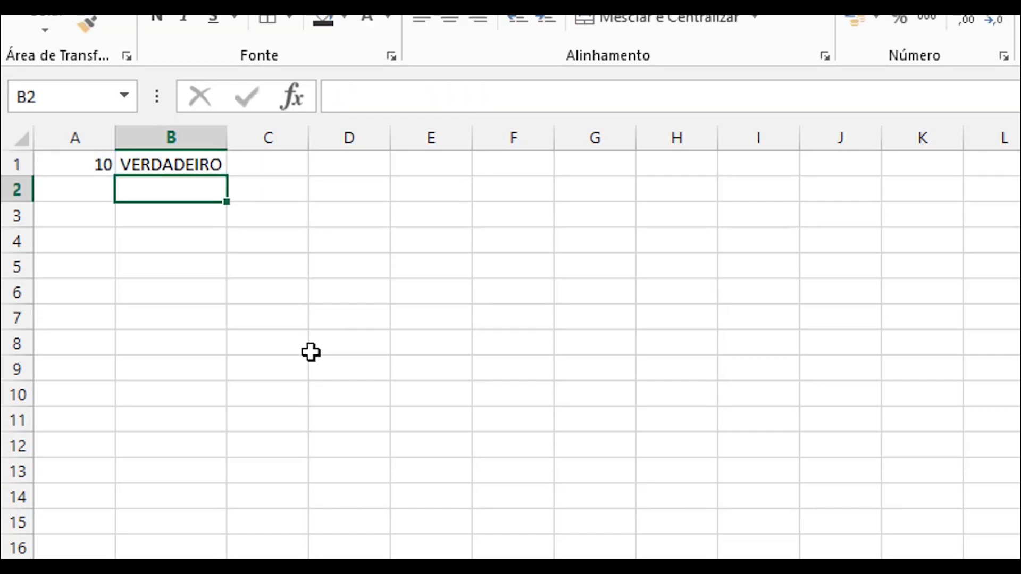
# Enter the formula =OU(A1<>10;A1>12;A1=9) in cell B2 and review the formulas in B1 and B2
pyautogui.write('=')
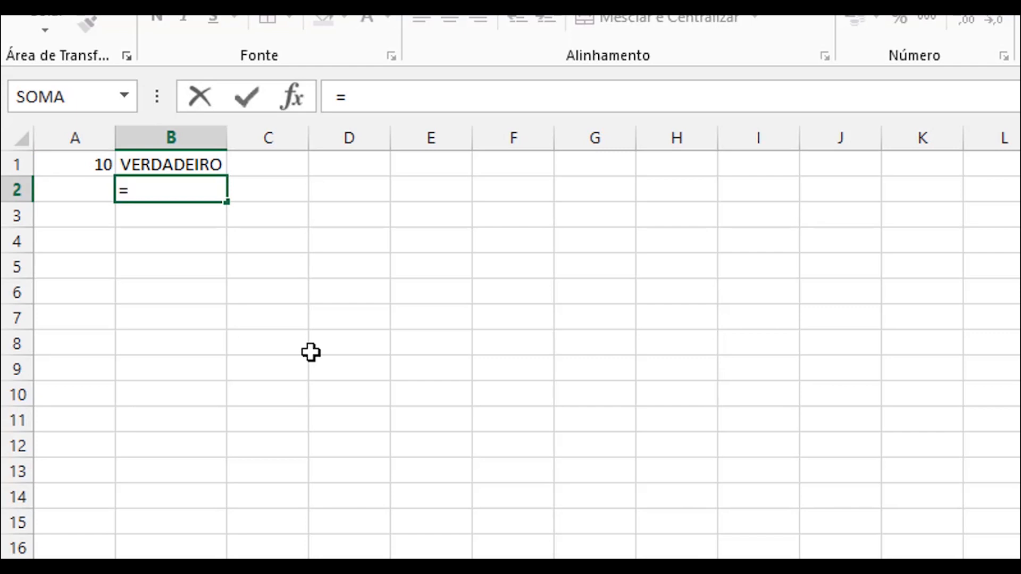
pyautogui.write('OU(')
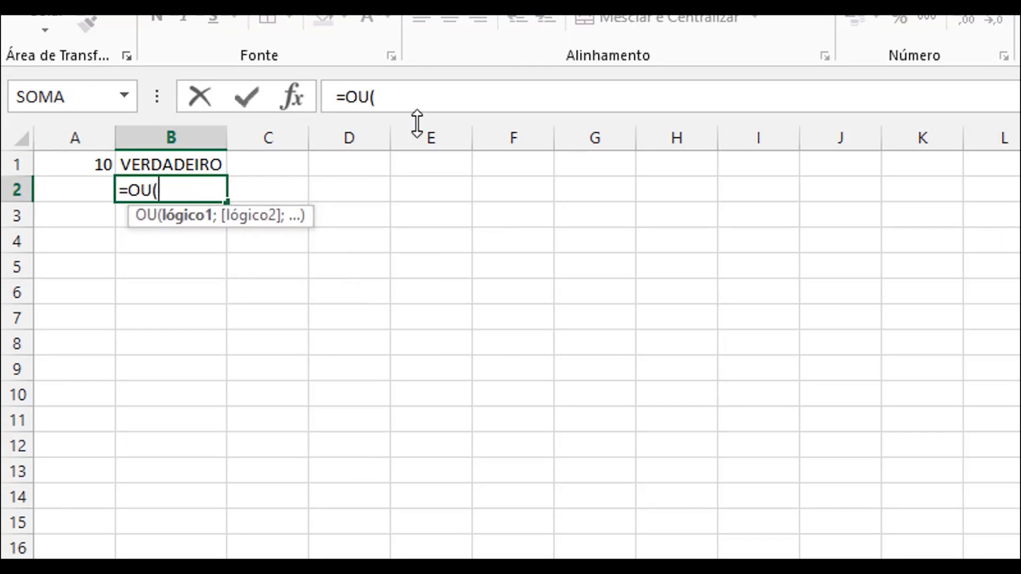
pyautogui.click(75, 165)
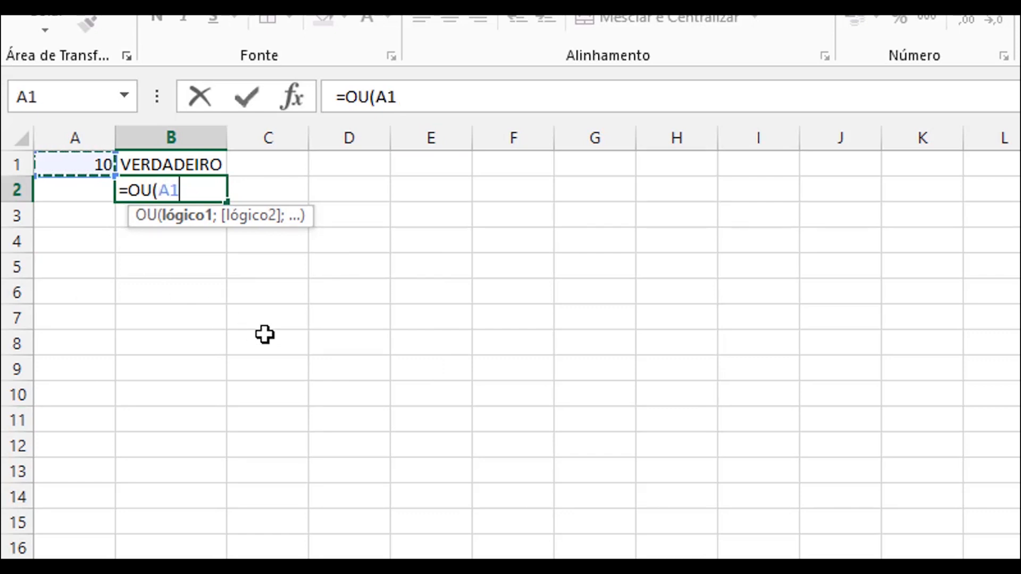
pyautogui.write('<>10')
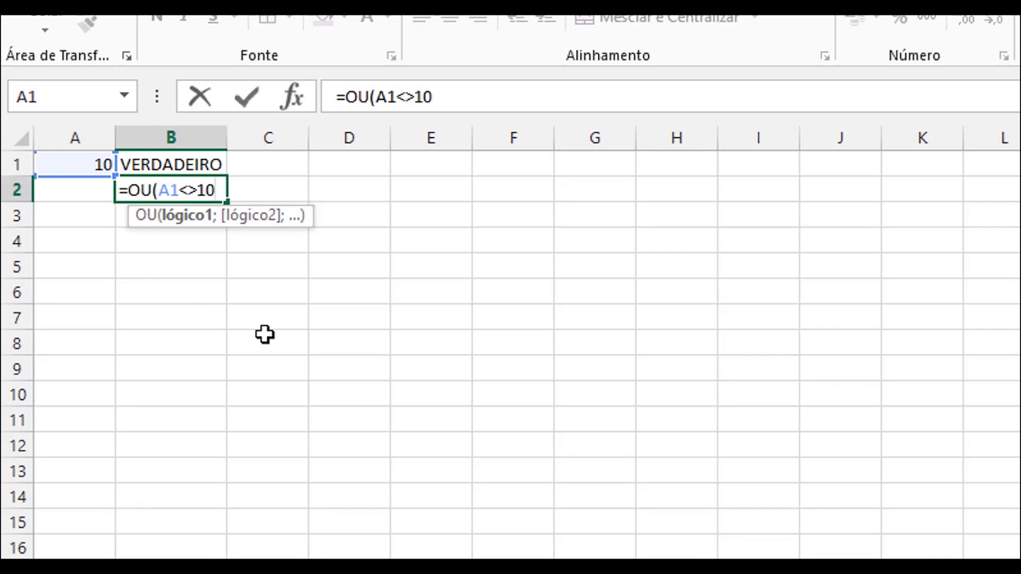
pyautogui.write(';')
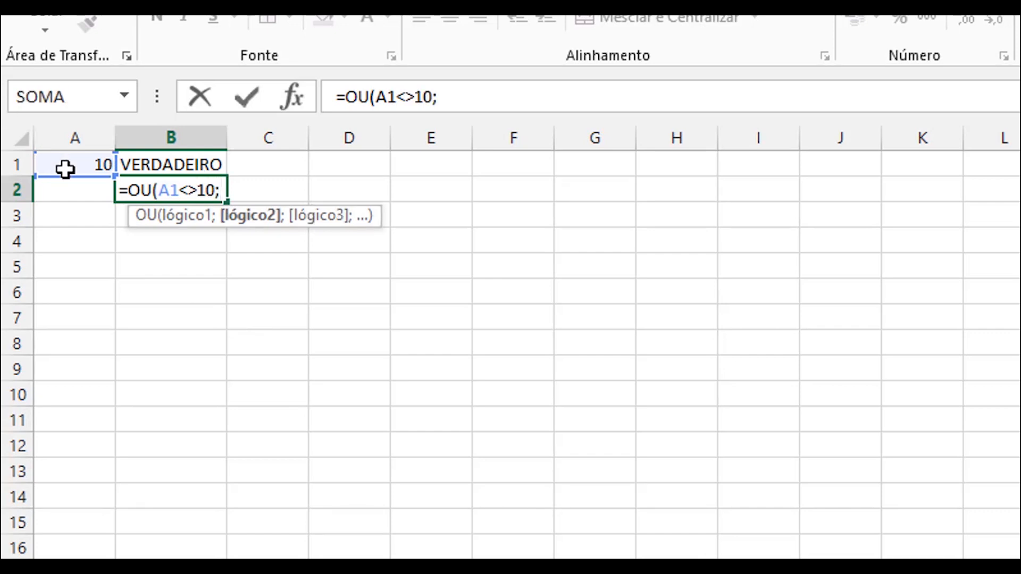
pyautogui.click(66, 168)
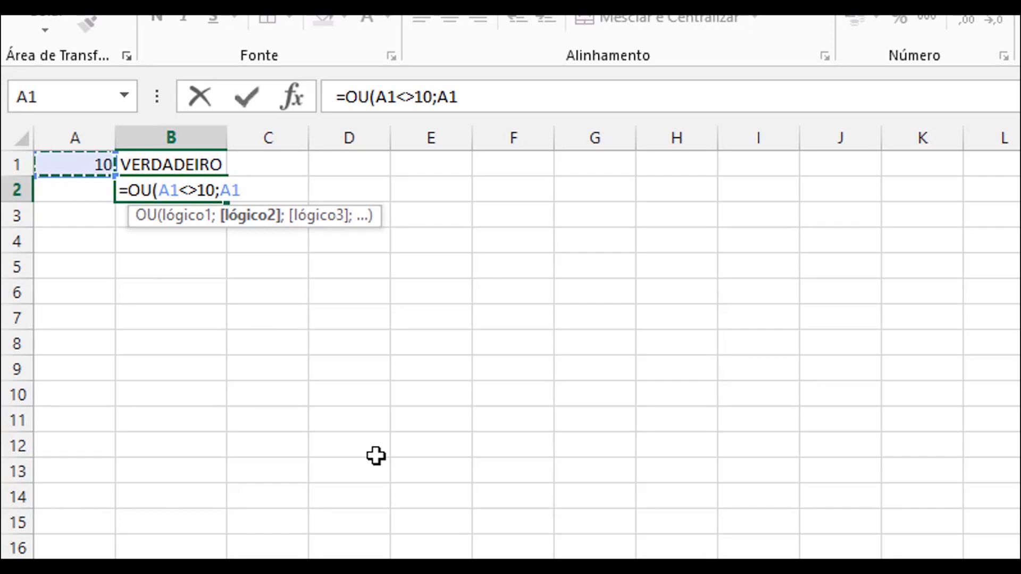
pyautogui.write('>1')
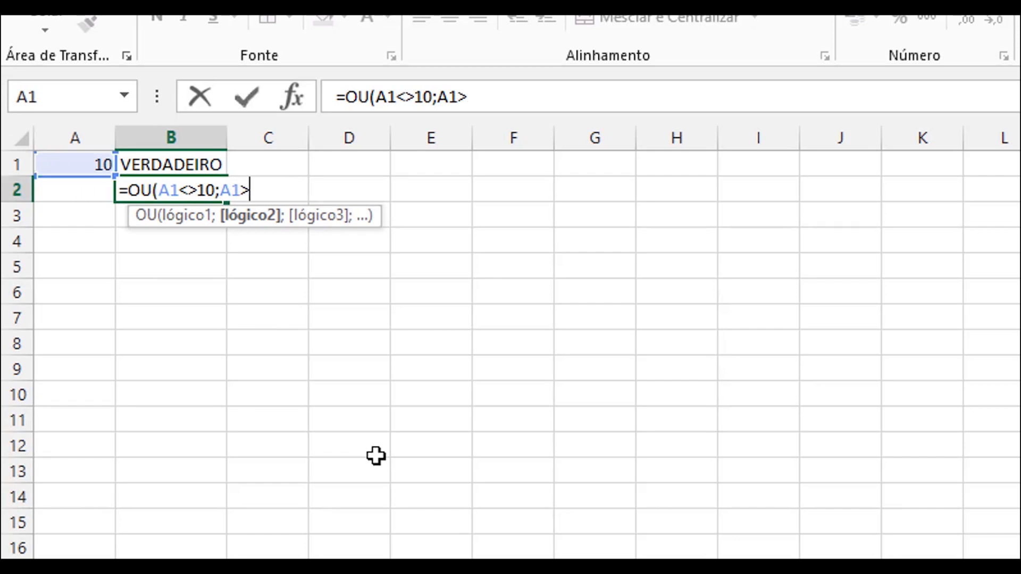
pyautogui.write('2;')
pyautogui.click(69, 164)
pyautogui.write('=9')
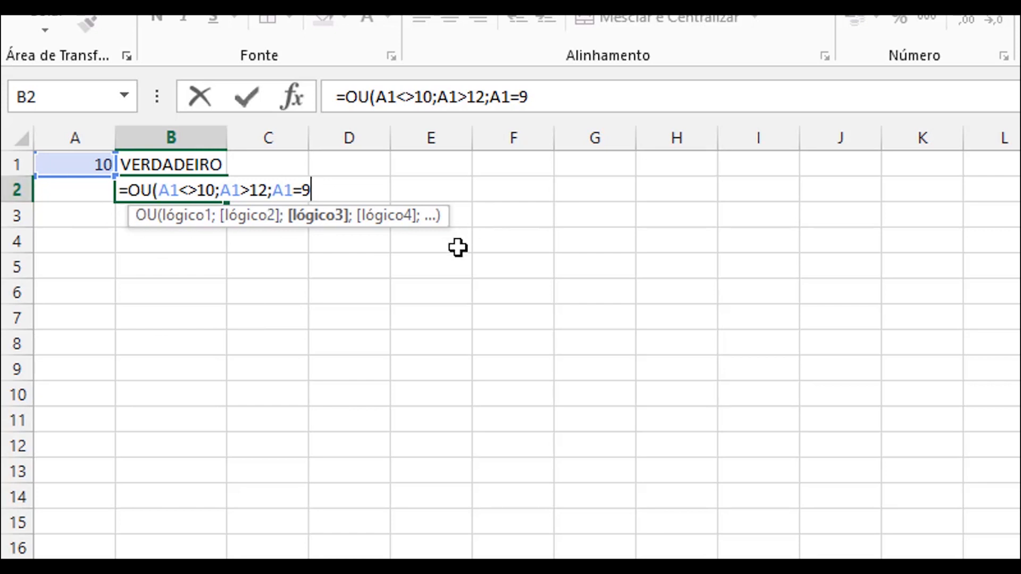
pyautogui.press('Return')
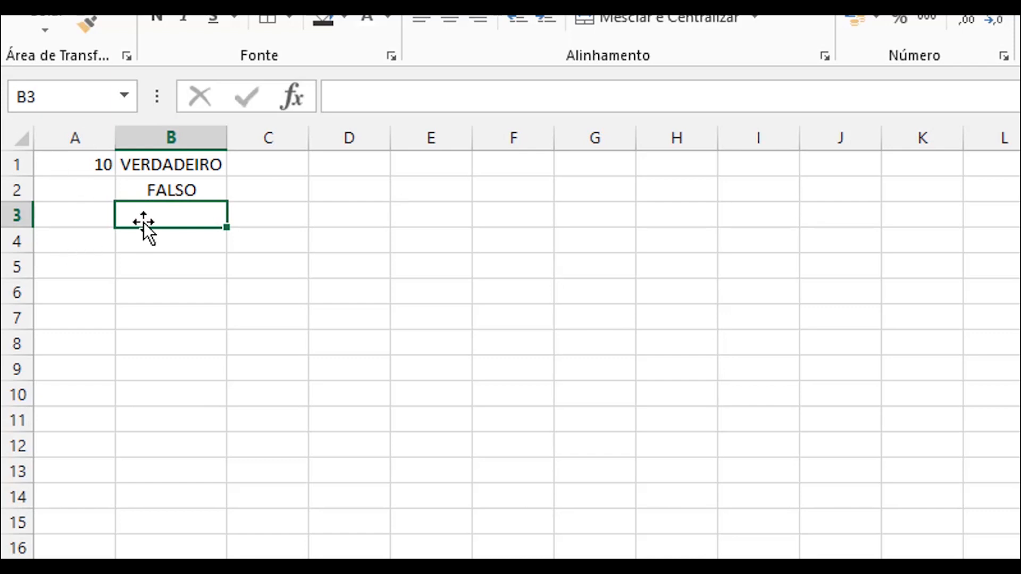
pyautogui.click(168, 170)
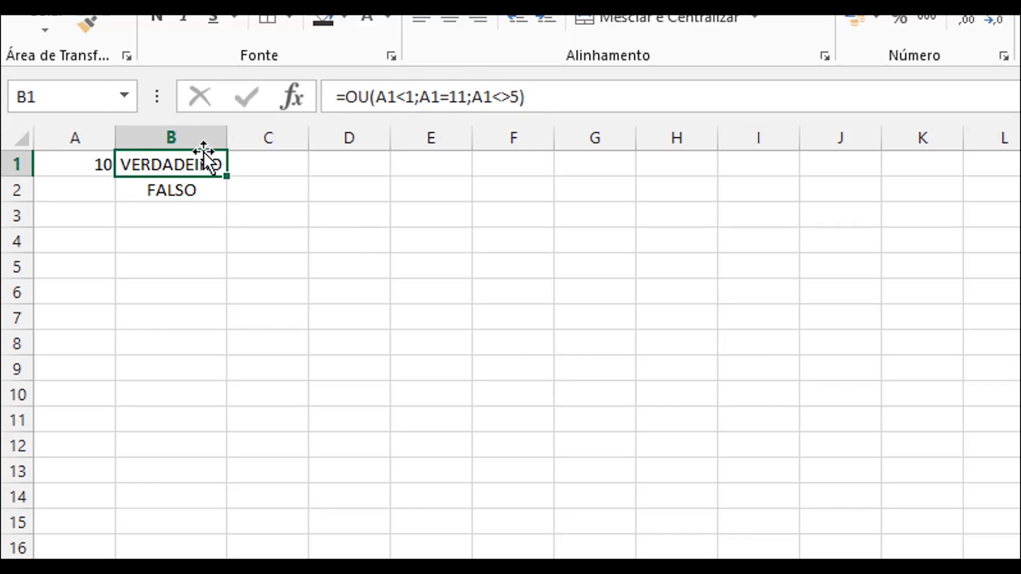
pyautogui.click(161, 190)
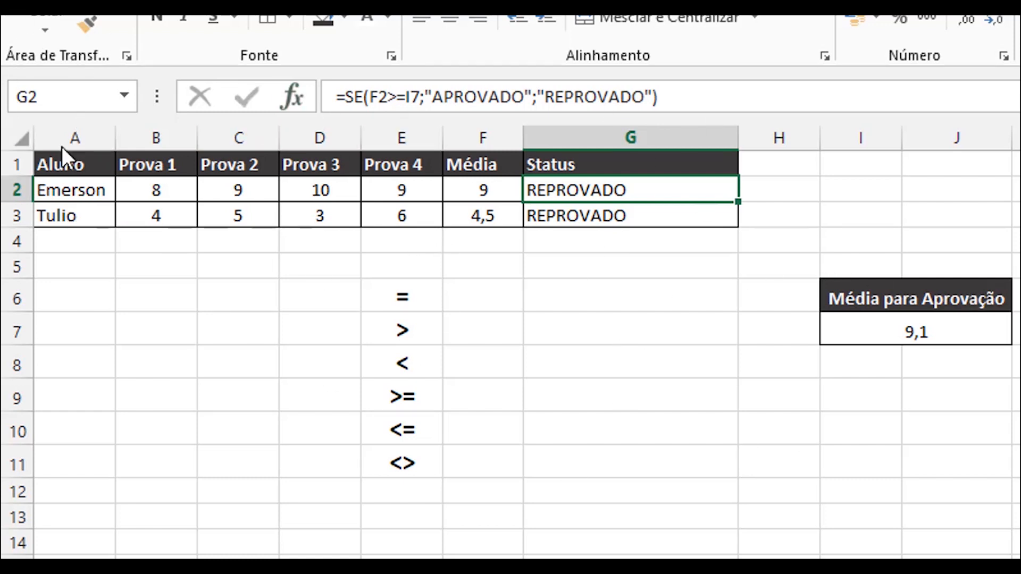
# On the student grades sheet, set the passing average in I7 to 6
pyautogui.click(951, 332)
pyautogui.write('6')
pyautogui.press('Return')
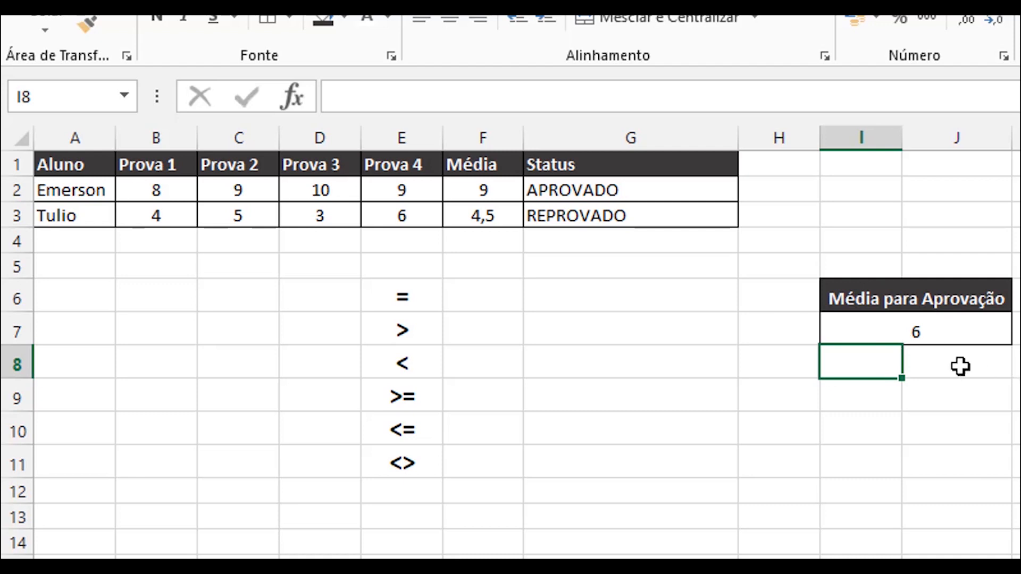
# Merge and center I8:J8 and I9:J9 separately, entering the heading "Indice de Presença" in I8
pyautogui.moveTo(848, 367); pyautogui.dragTo(914, 362)
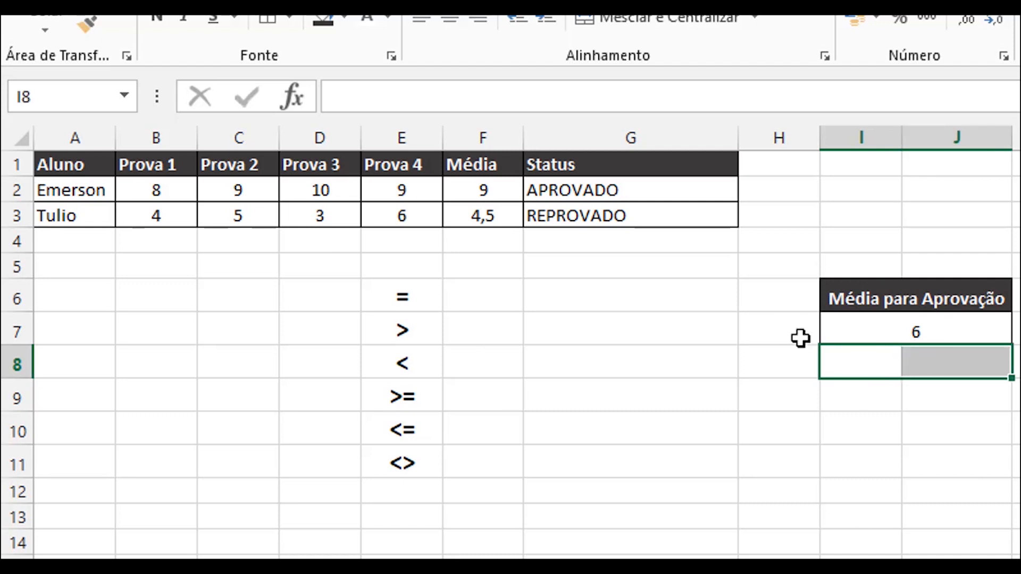
pyautogui.click(618, 15)
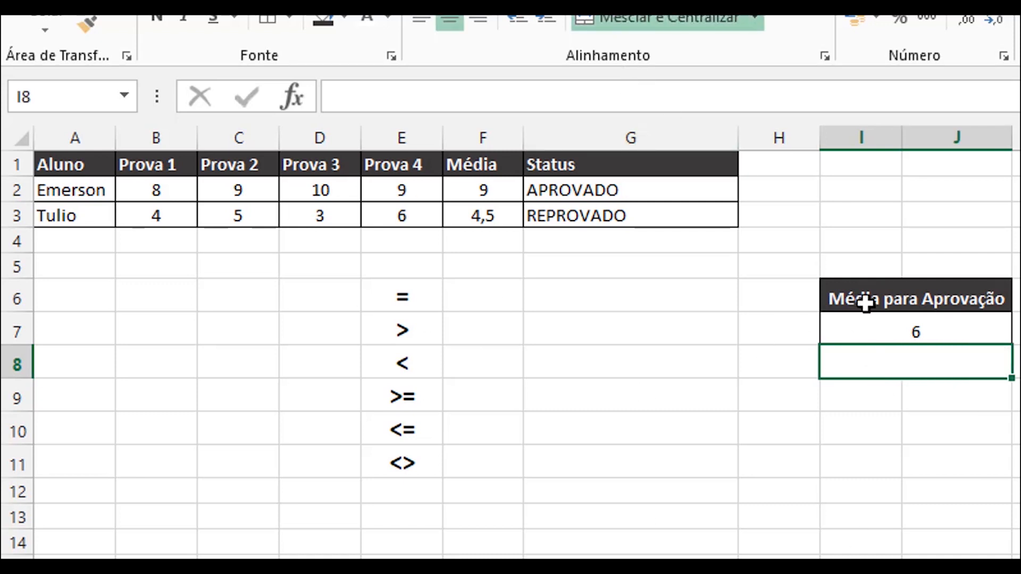
pyautogui.doubleClick(903, 366)
pyautogui.write('Indice de Presença')
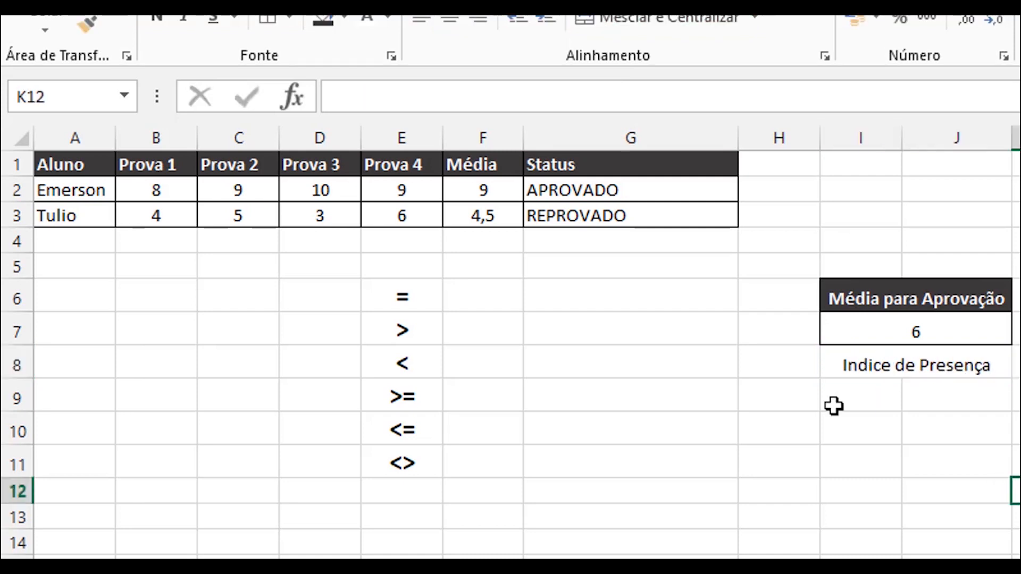
pyautogui.moveTo(834, 406); pyautogui.dragTo(952, 398)
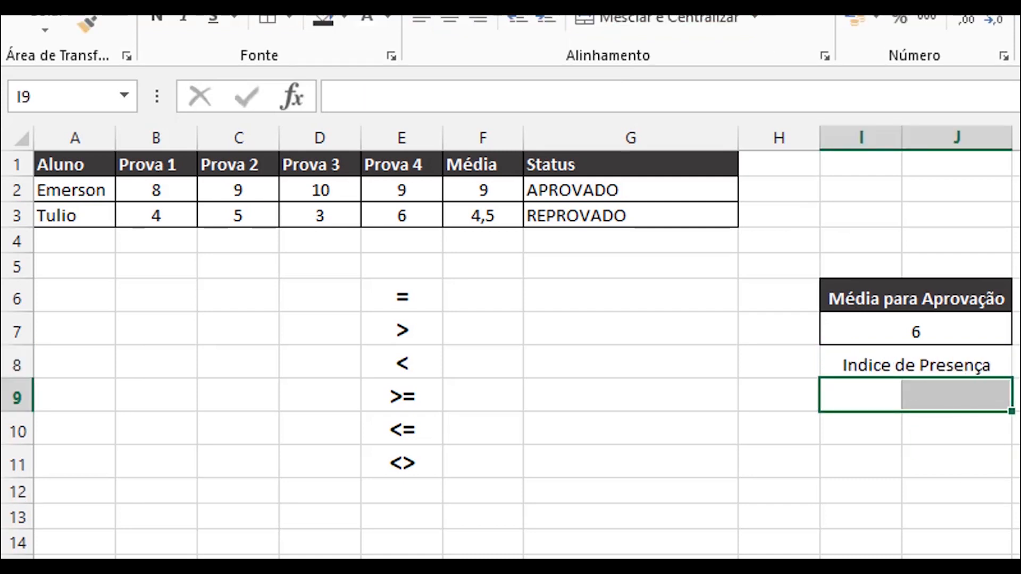
pyautogui.click(618, 18)
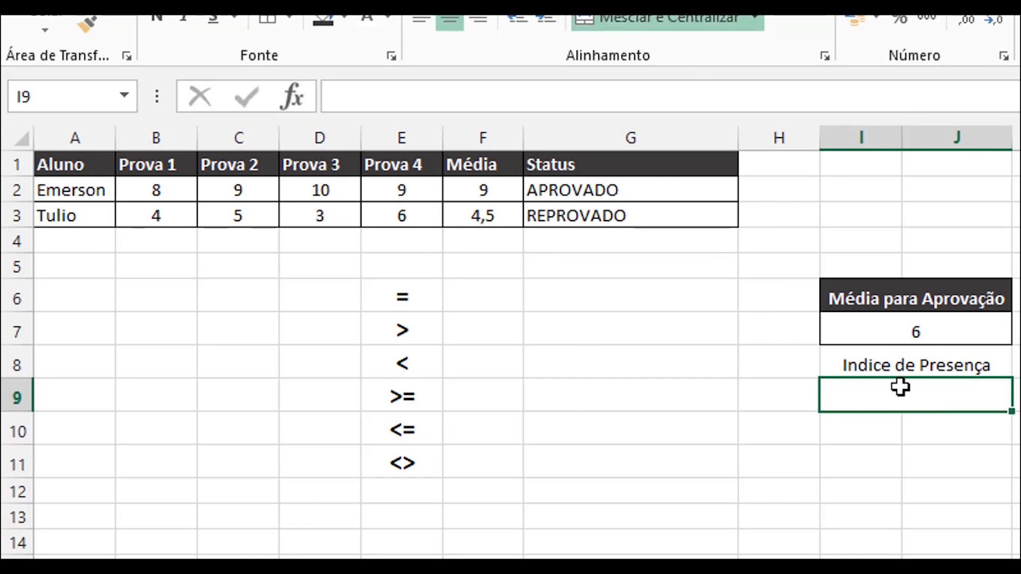
# Add borders to I8:J9 and format the "Indice de Presença" heading with bold white text on a dark fill
pyautogui.moveTo(872, 355); pyautogui.dragTo(887, 394)
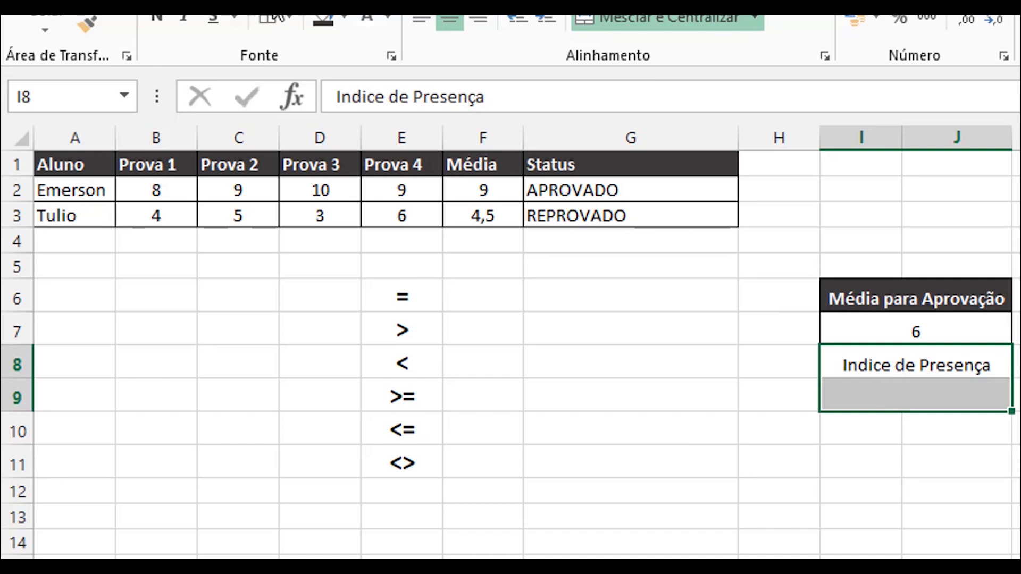
pyautogui.click(266, 19)
pyautogui.click(901, 357)
pyautogui.click(157, 20)
pyautogui.click(323, 21)
pyautogui.click(363, 22)
pyautogui.click(1020, 461)
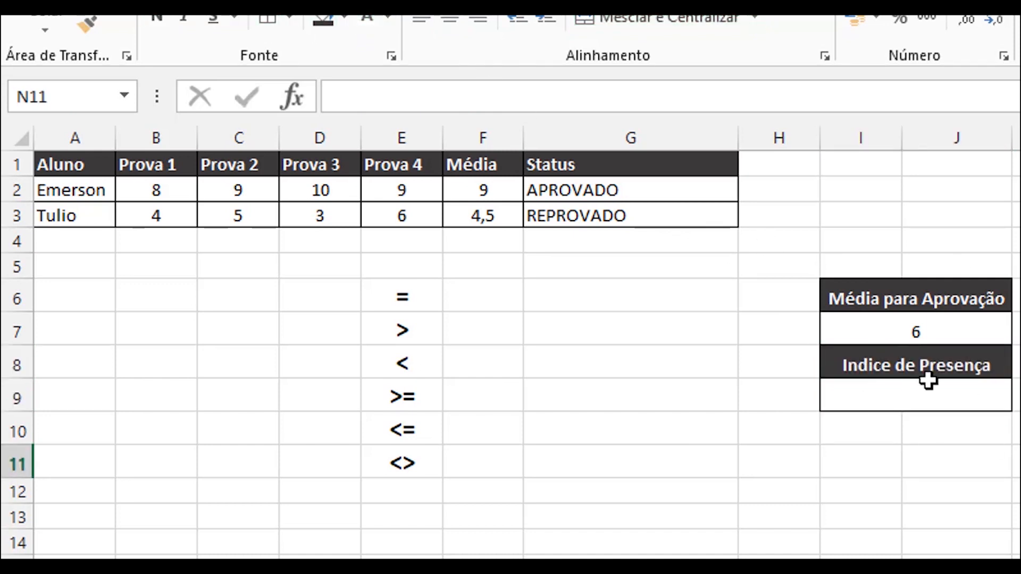
# Set the attendance index in I9 to 6
pyautogui.click(895, 402)
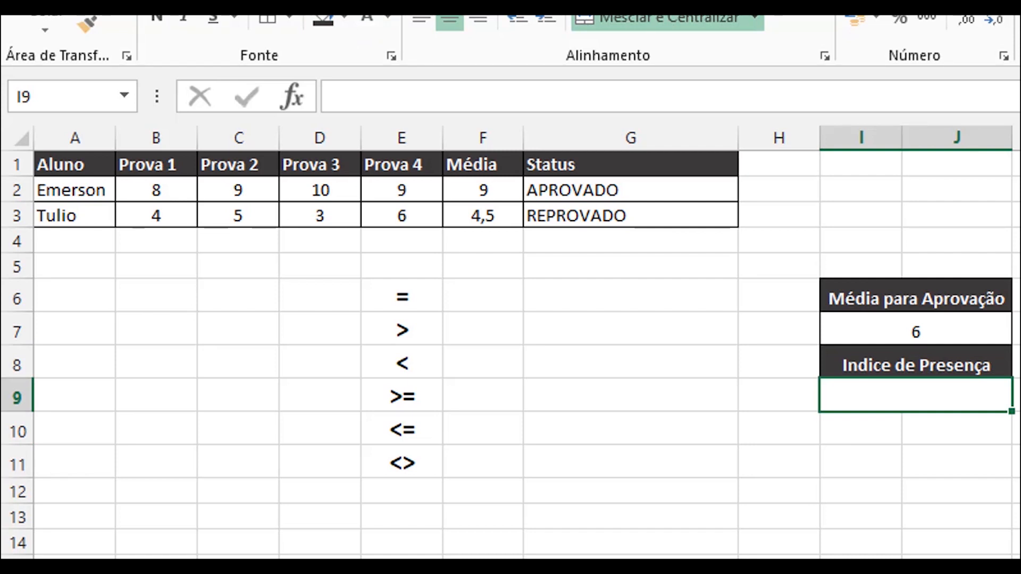
pyautogui.write('6')
pyautogui.click(989, 508)
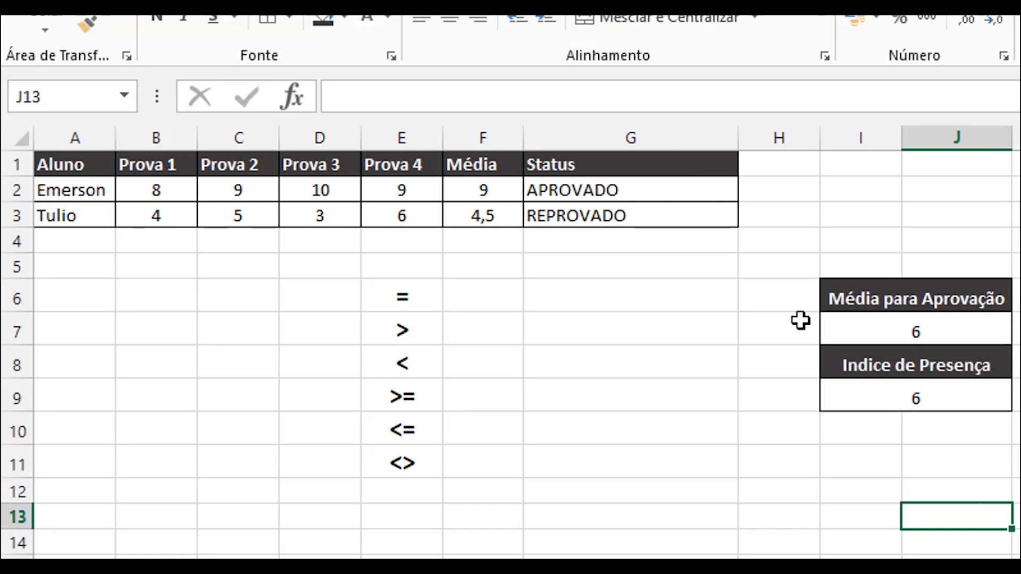
pyautogui.click(548, 140)
pyautogui.rightClick(548, 139)
pyautogui.press('Escape')
# Insert a new column before Média and enter the heading "Presença" in F1
pyautogui.click(477, 132)
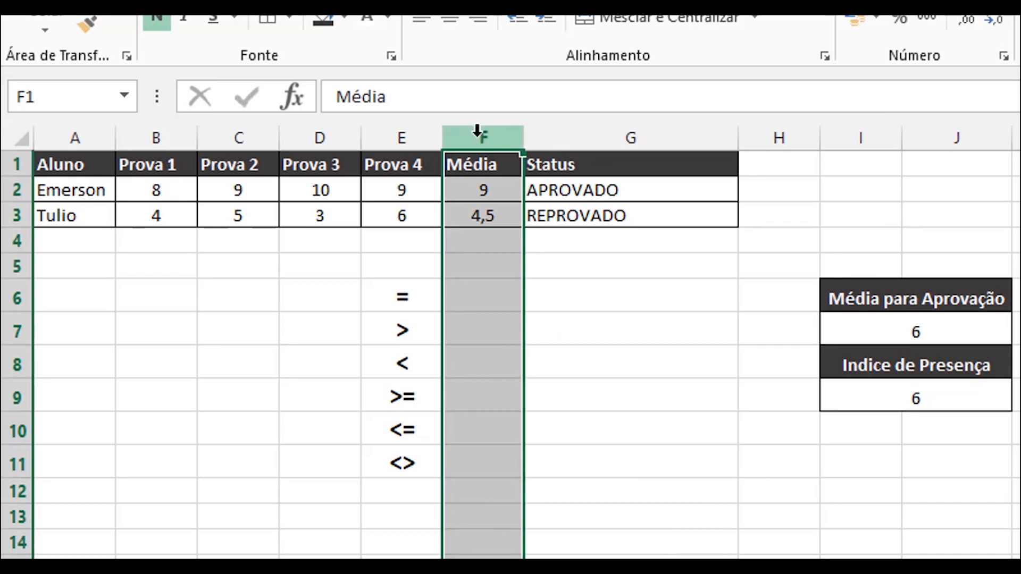
pyautogui.rightClick(479, 135)
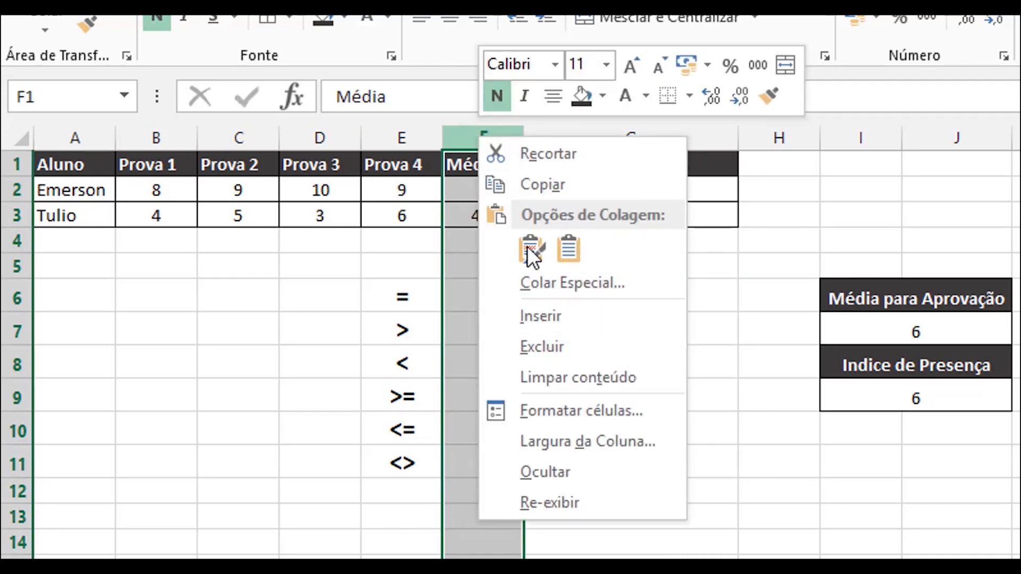
pyautogui.click(557, 315)
pyautogui.click(466, 167)
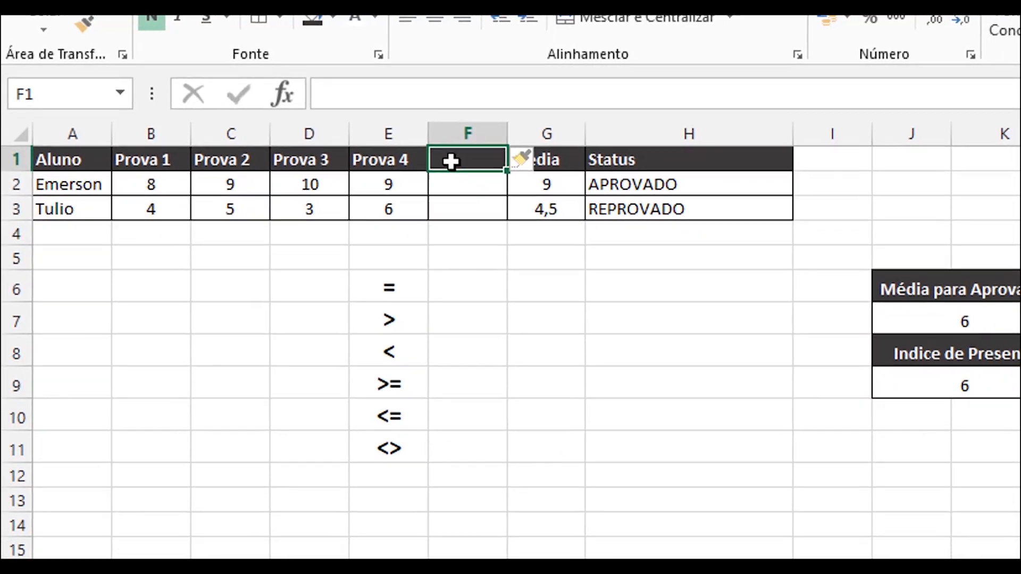
pyautogui.write('Presença')
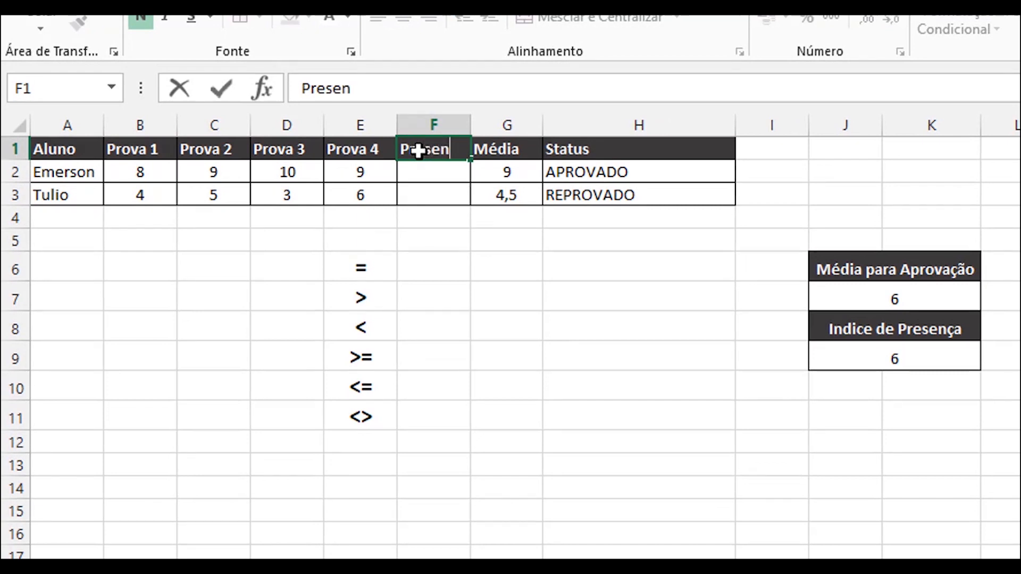
pyautogui.click(421, 234)
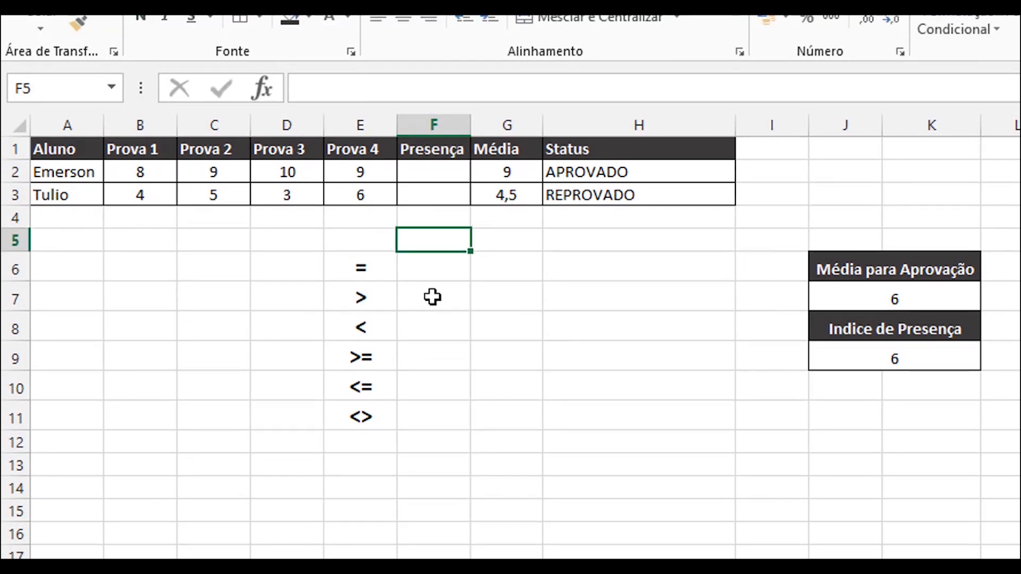
# Fill the Presença column with 8 in F2 and 5 in F3
pyautogui.click(443, 172)
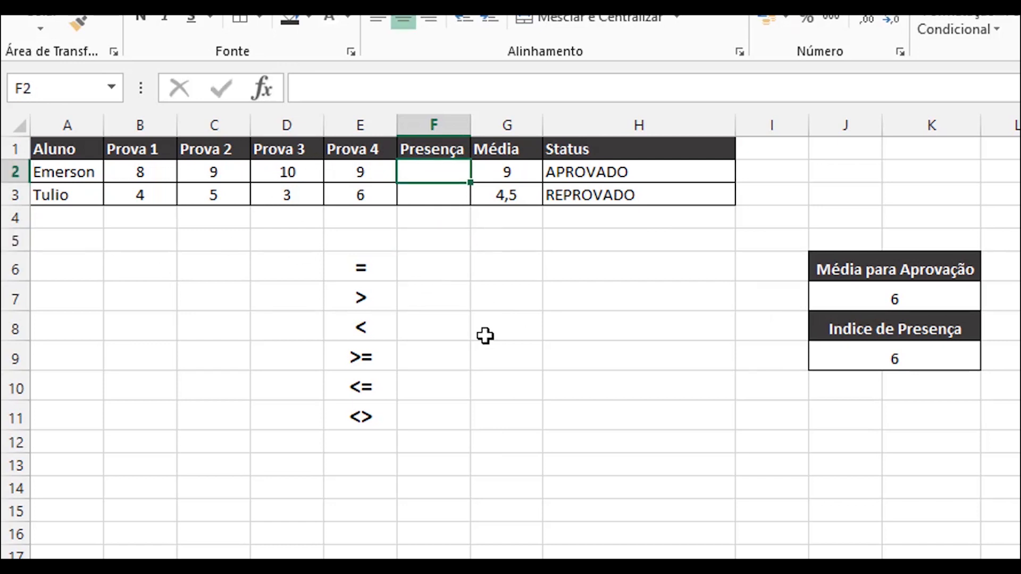
pyautogui.write('8')
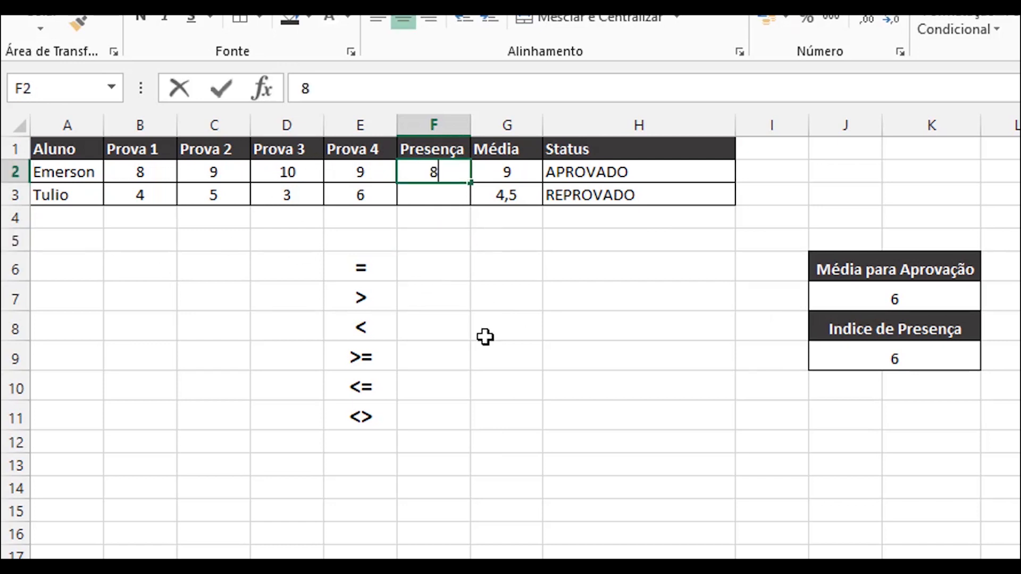
pyautogui.click(435, 195)
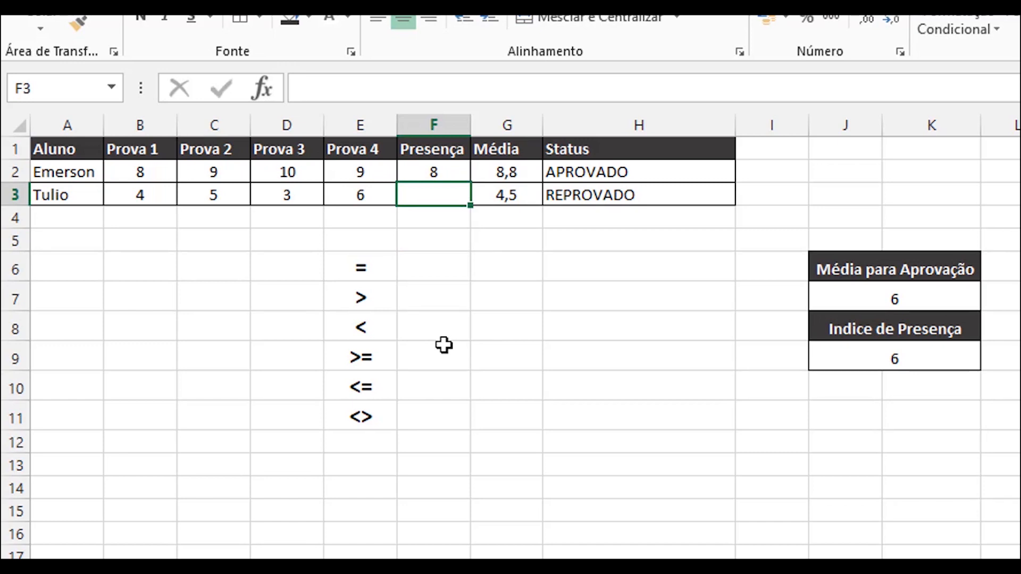
pyautogui.write('5')
pyautogui.click(493, 346)
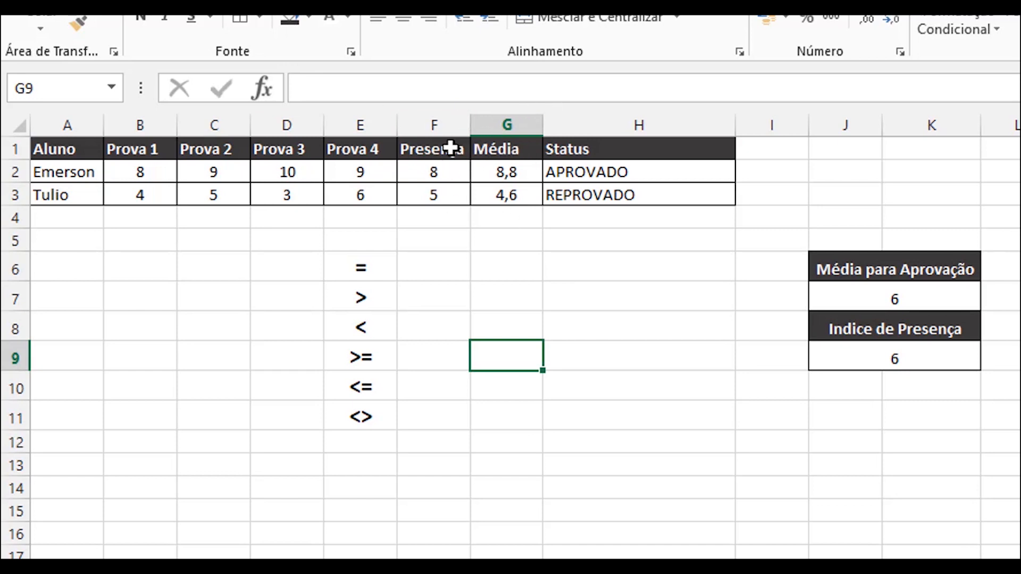
# Correct the Média formula in G2 to =MÉDIA(B2:E2), leaving out attendance, and fill it down to G3
pyautogui.click(506, 175)
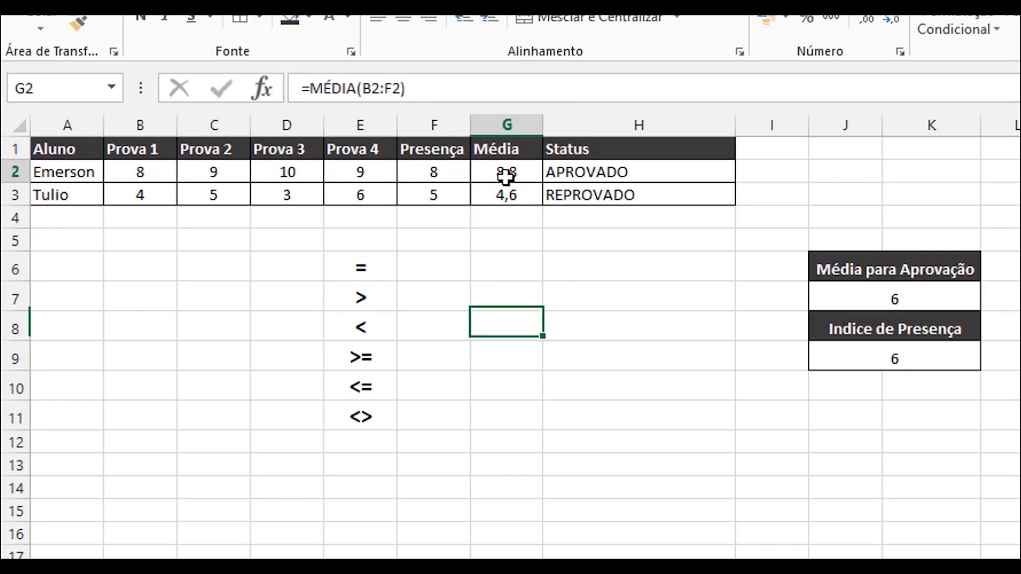
pyautogui.click(401, 88)
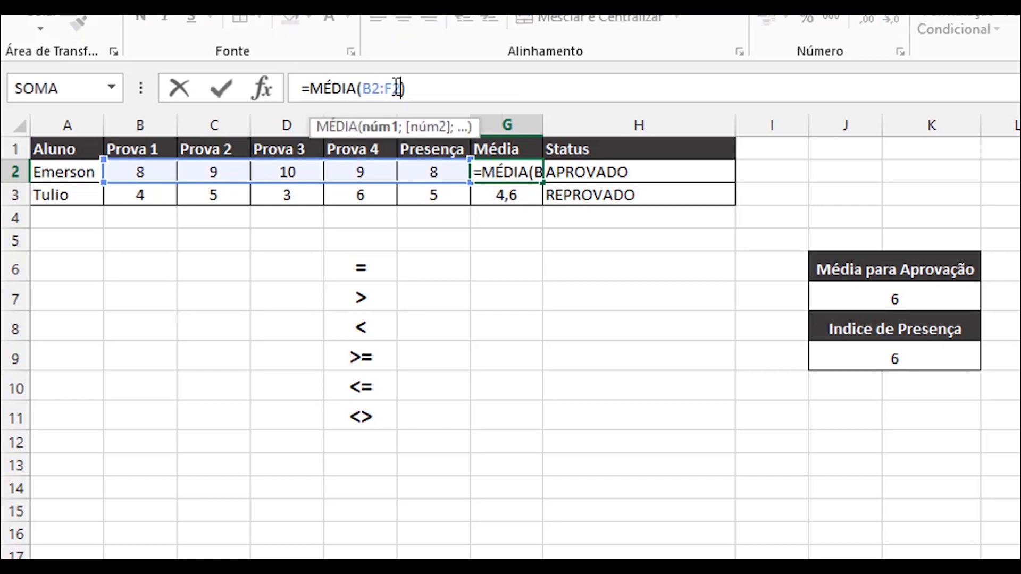
pyautogui.press('BackSpace')
pyautogui.write('E')
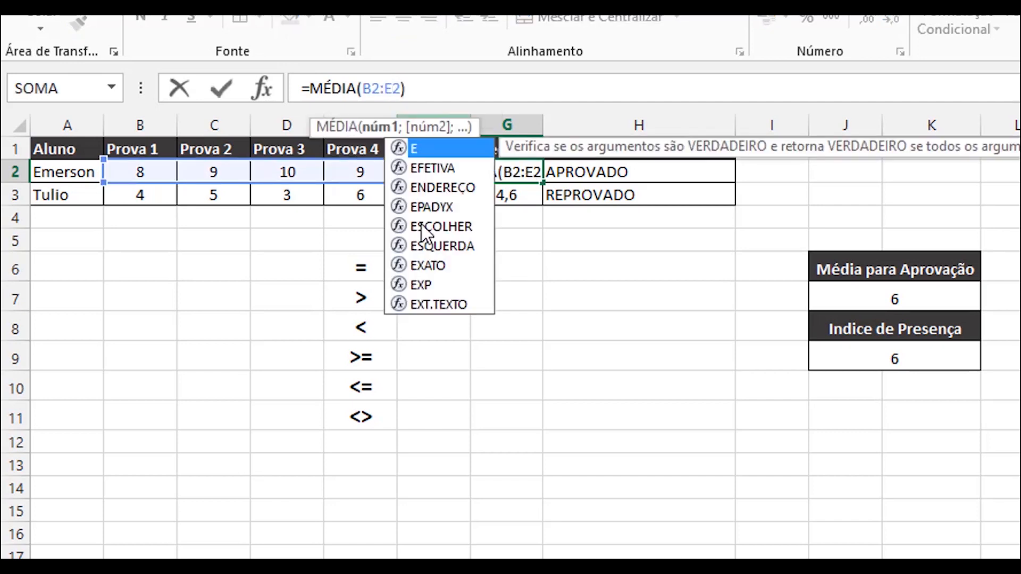
pyautogui.press('Return')
pyautogui.click(507, 169)
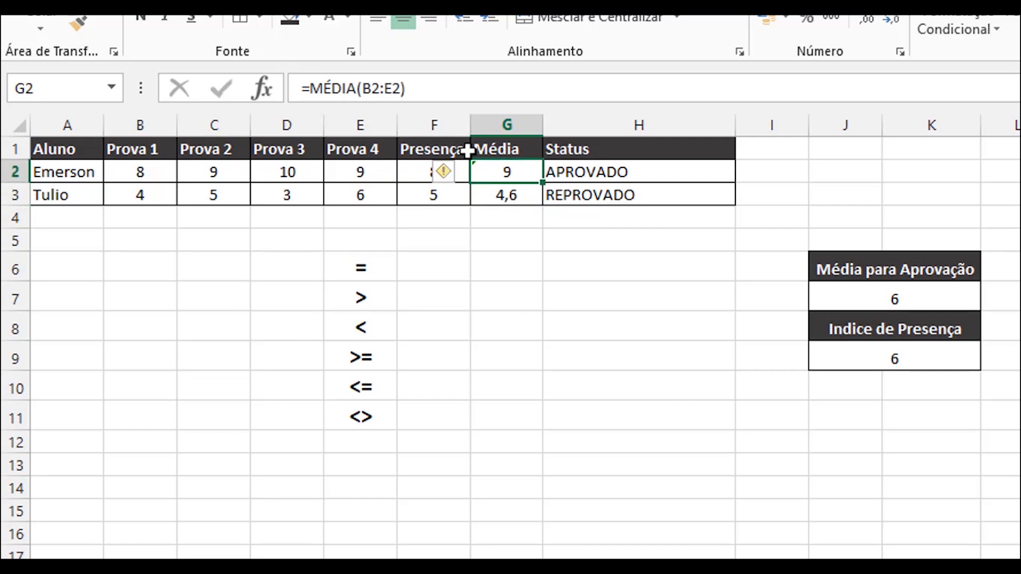
pyautogui.moveTo(542, 182); pyautogui.dragTo(542, 201)
pyautogui.click(640, 347)
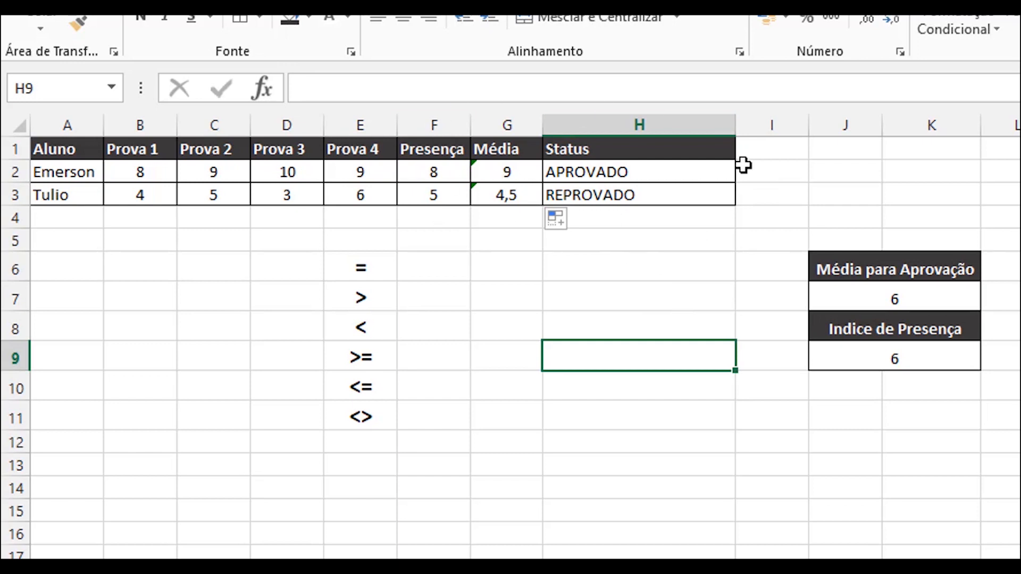
# Replace the "APROVADO" result in the H2 Status formula with an empty nested SE() function
pyautogui.click(597, 172)
pyautogui.doubleClick(620, 171)
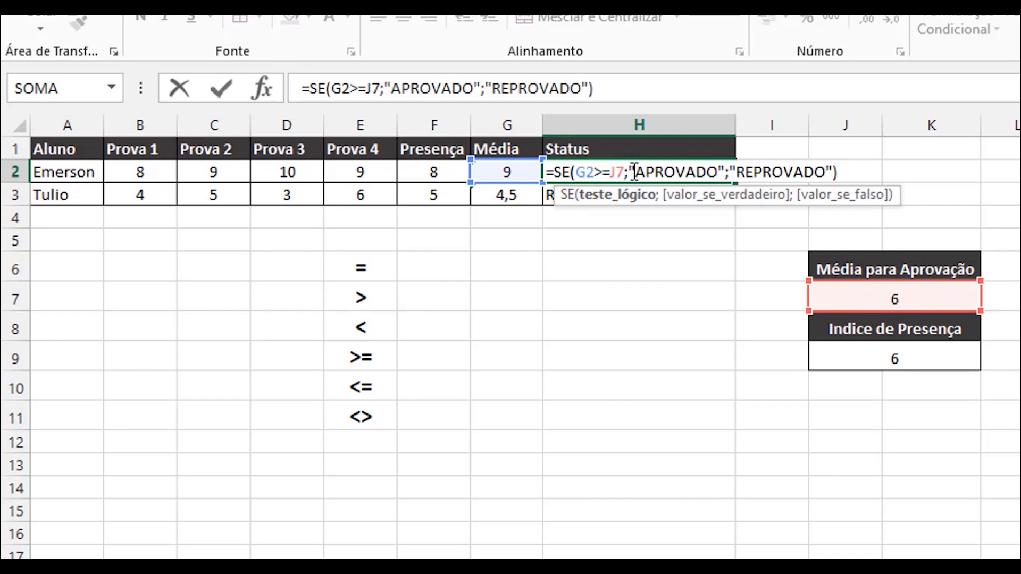
pyautogui.moveTo(636, 169); pyautogui.dragTo(718, 170)
pyautogui.moveTo(629, 169); pyautogui.dragTo(725, 170)
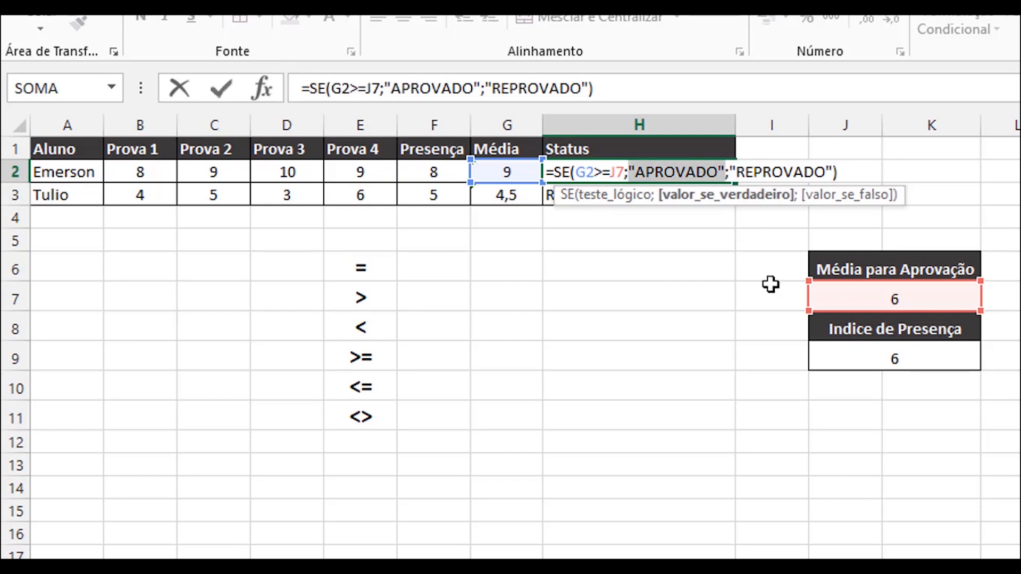
pyautogui.press('Delete')
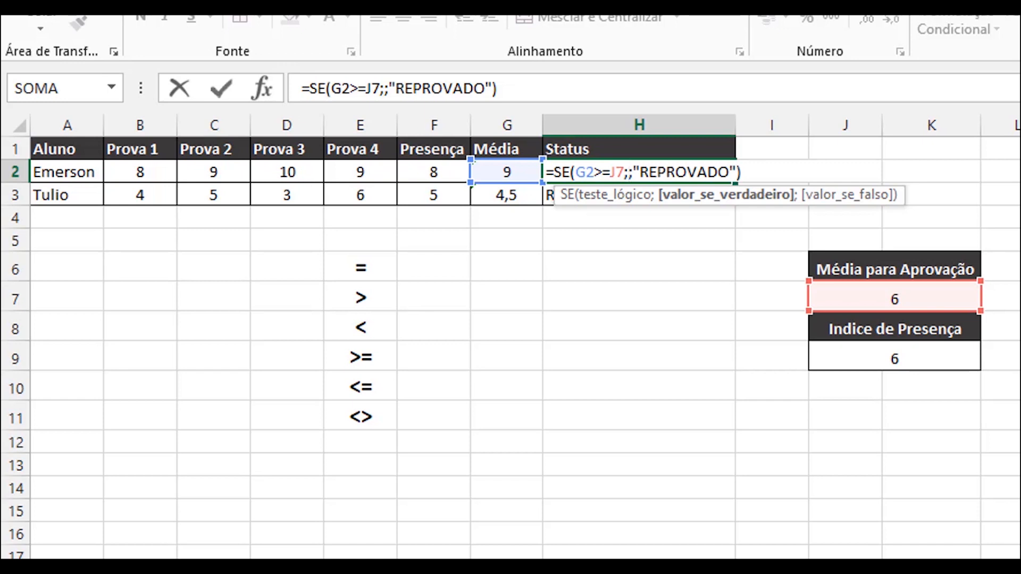
pyautogui.write('SE')
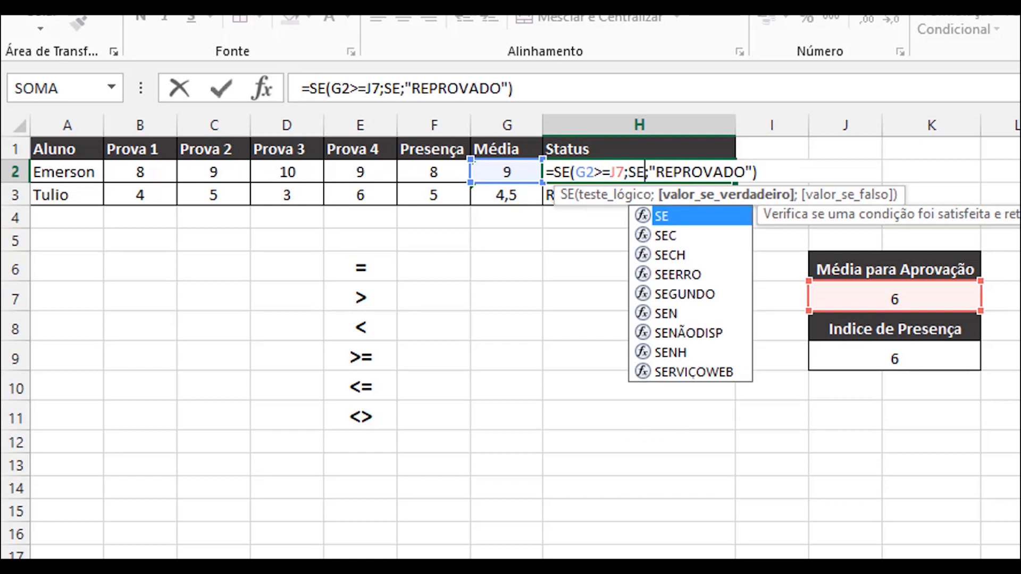
pyautogui.write('(')
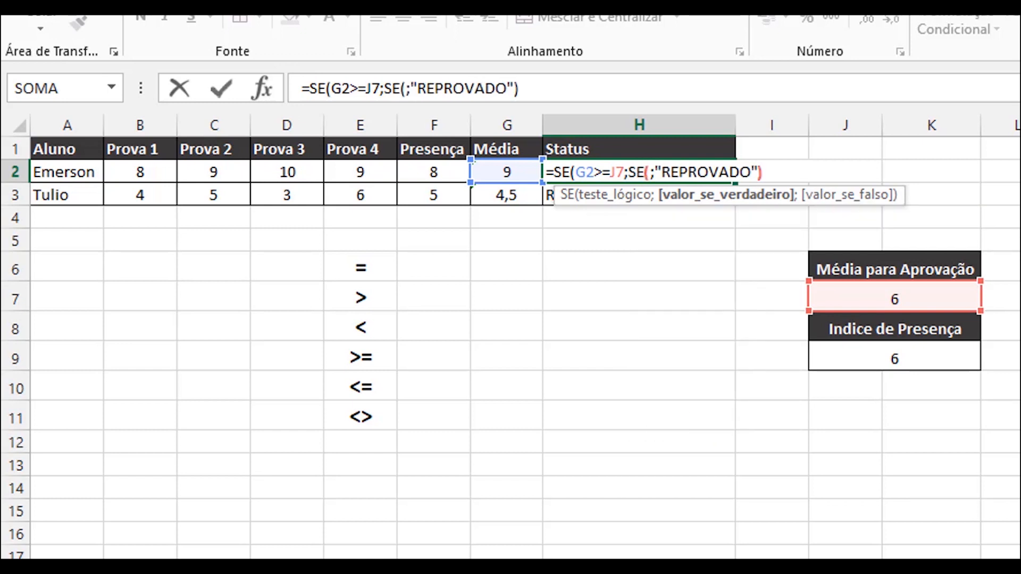
pyautogui.write(')')
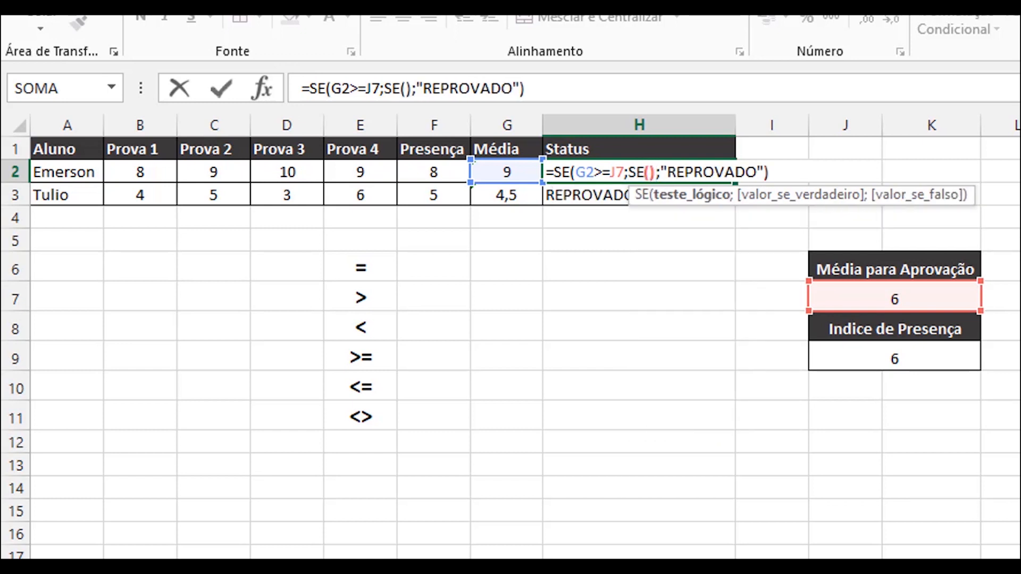
# Set the logical test of the nested SE in H2 to F2>=J9, comparing attendance with the attendance index
pyautogui.click(651, 173)
pyautogui.click(422, 172)
pyautogui.write('>')
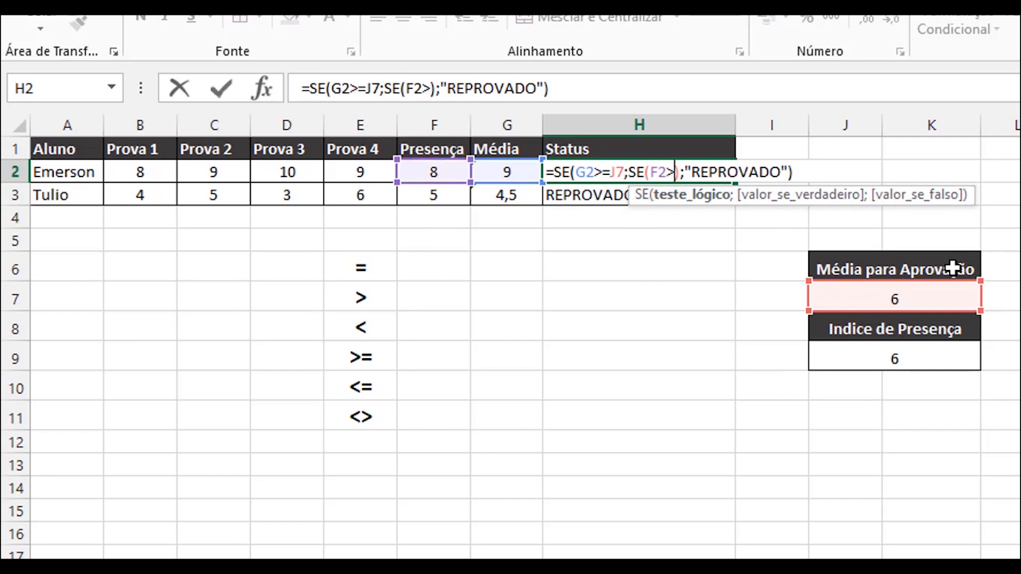
pyautogui.write('=')
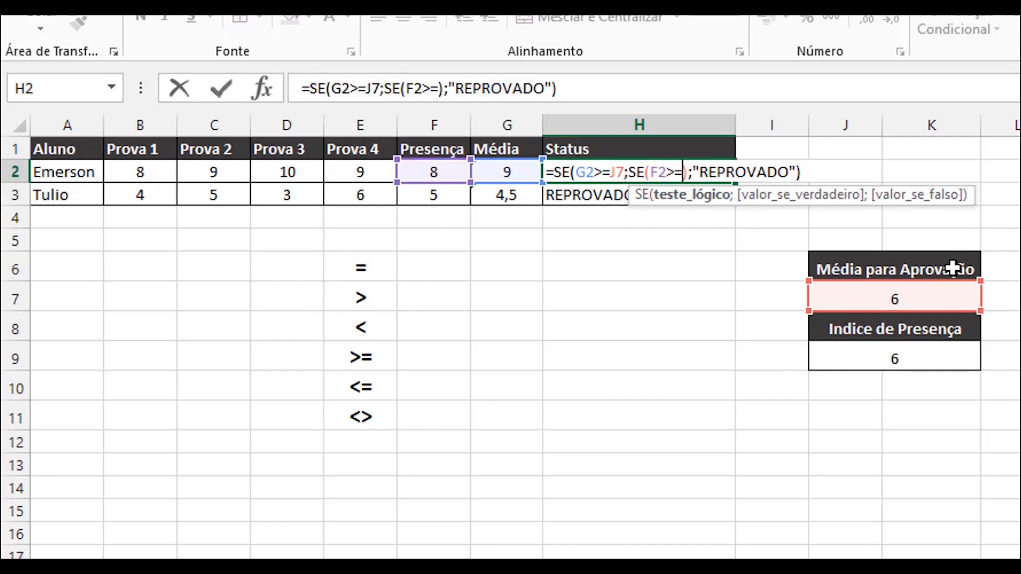
pyautogui.click(932, 361)
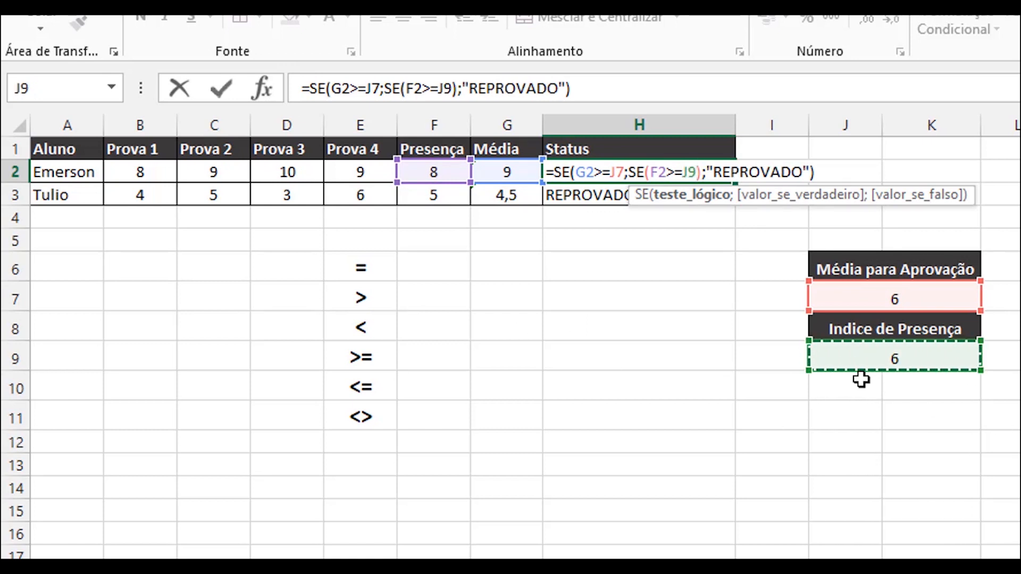
# Complete the nested SE in H2 with "APROVADO" if true and "REPROVADO" if false, and commit the formula
pyautogui.write(';')
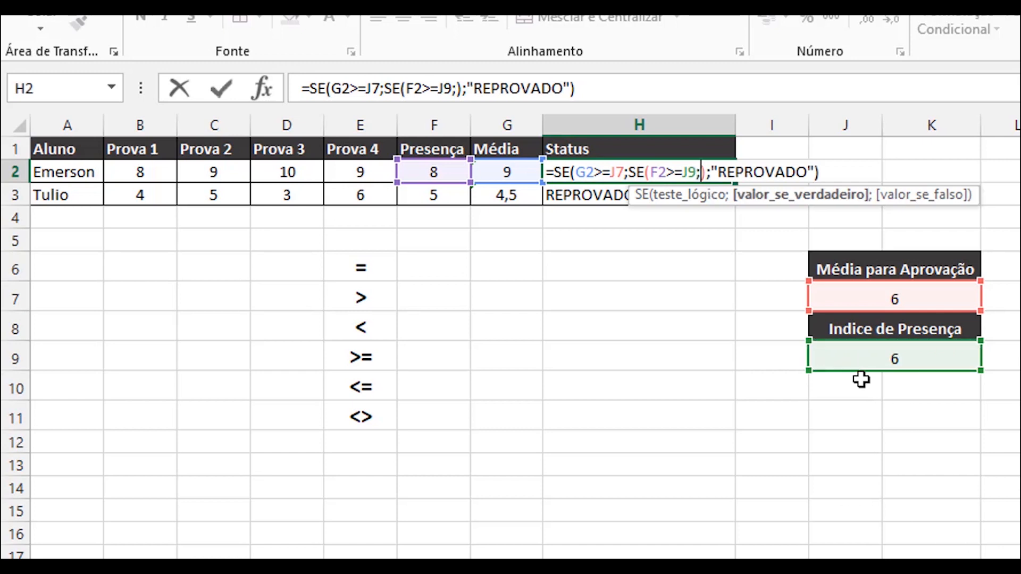
pyautogui.write('"')
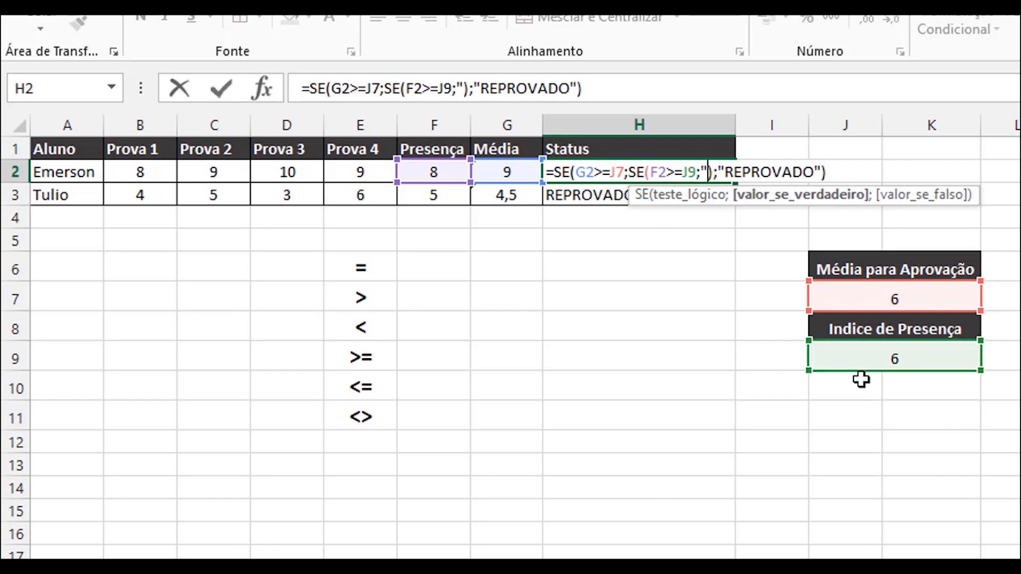
pyautogui.write('APROVADO')
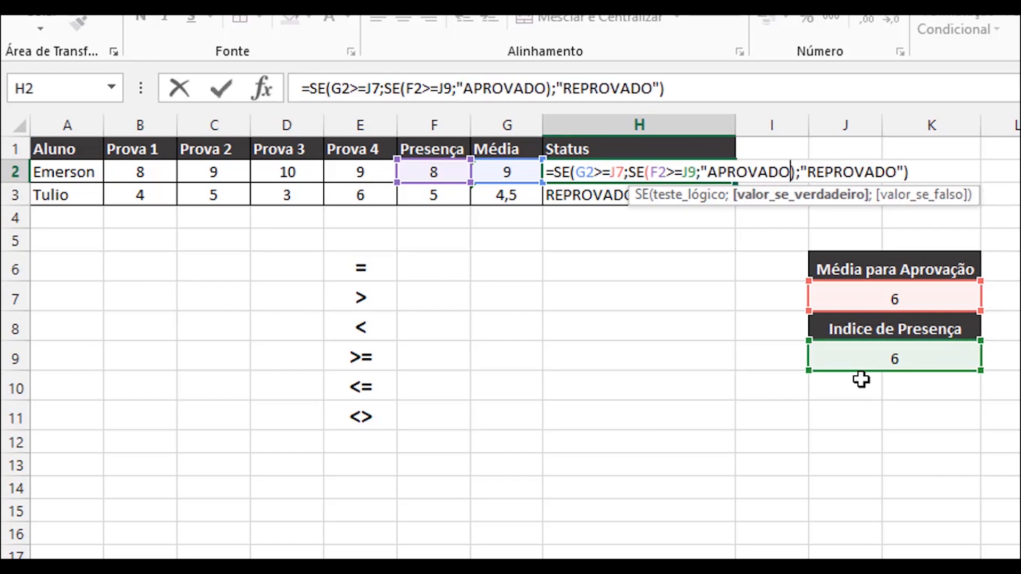
pyautogui.write('";"REPROV')
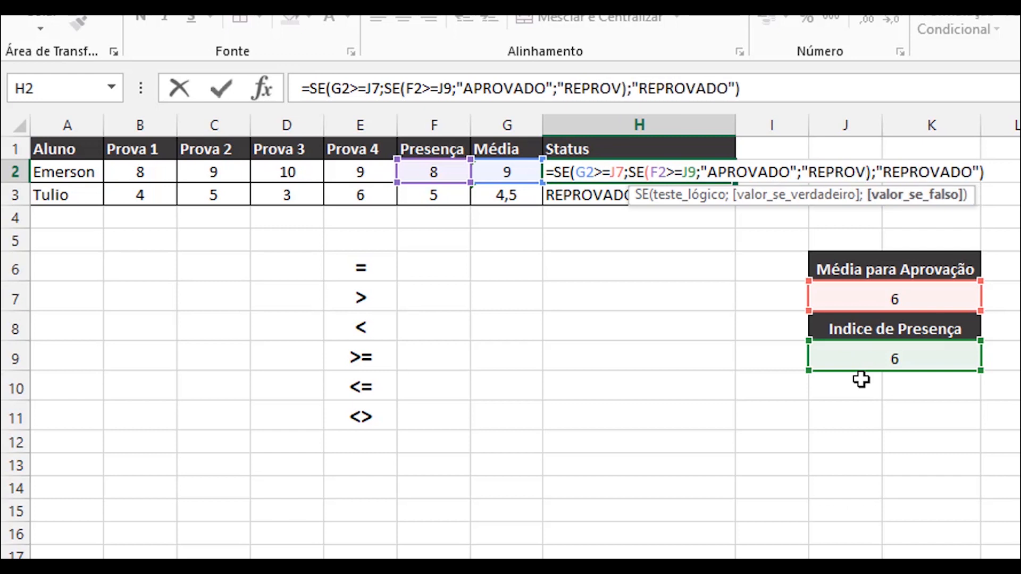
pyautogui.write('ADO"')
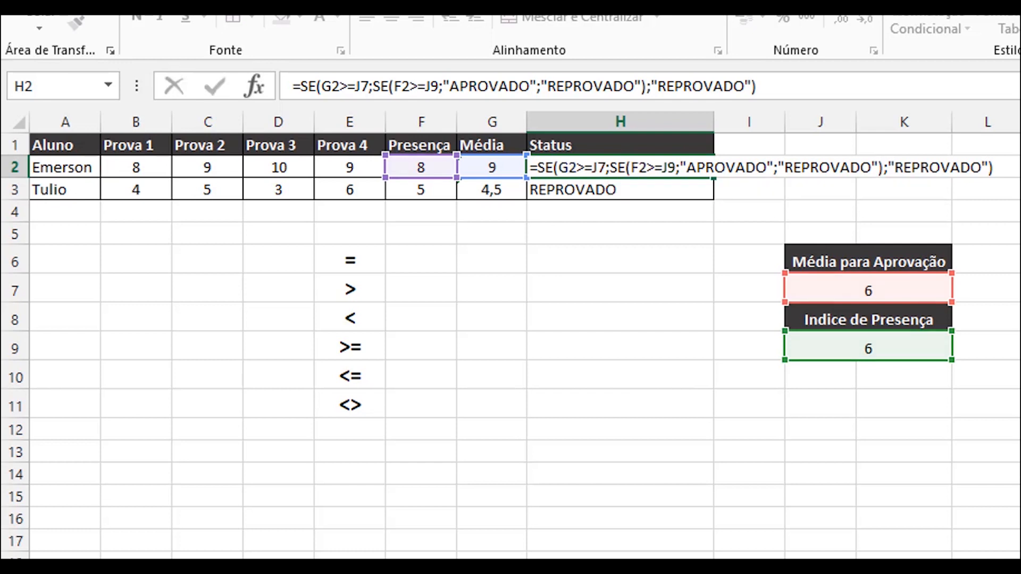
pyautogui.press('Return')
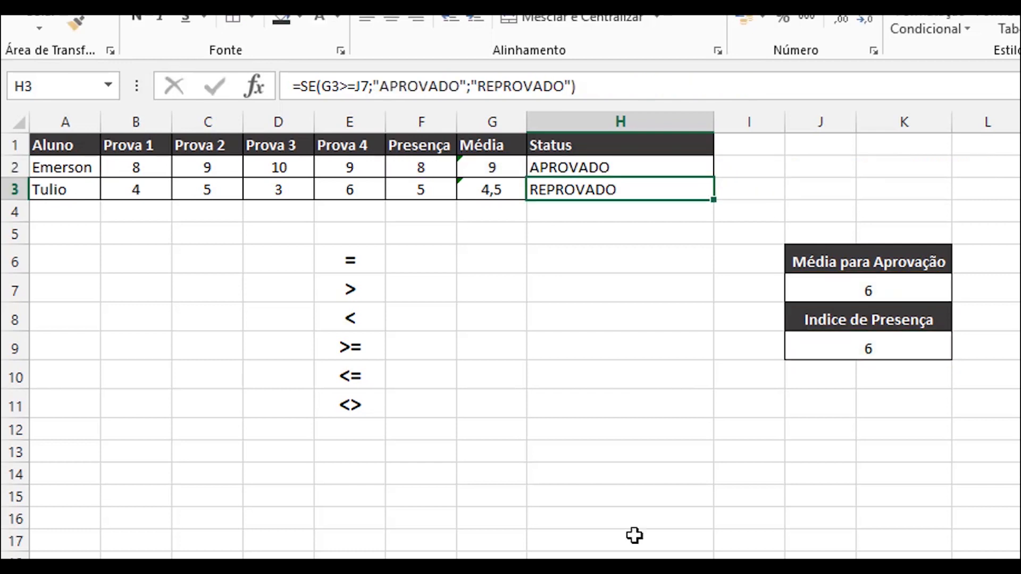
pyautogui.click(577, 168)
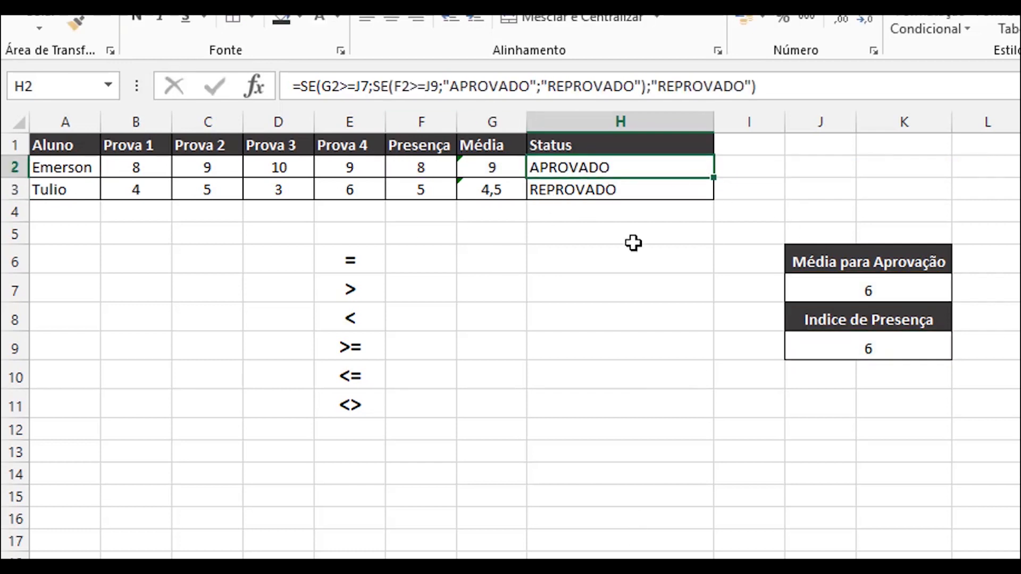
# Replace the "APROVADO" result in the H3 Status formula with an empty nested SE() function
pyautogui.click(620, 189)
pyautogui.doubleClick(622, 190)
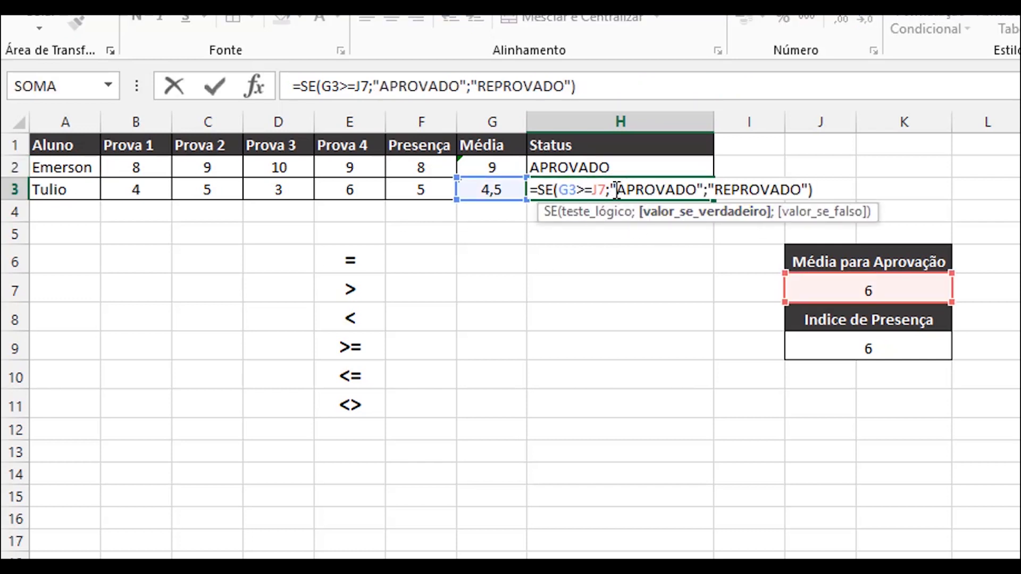
pyautogui.moveTo(613, 190); pyautogui.dragTo(685, 190)
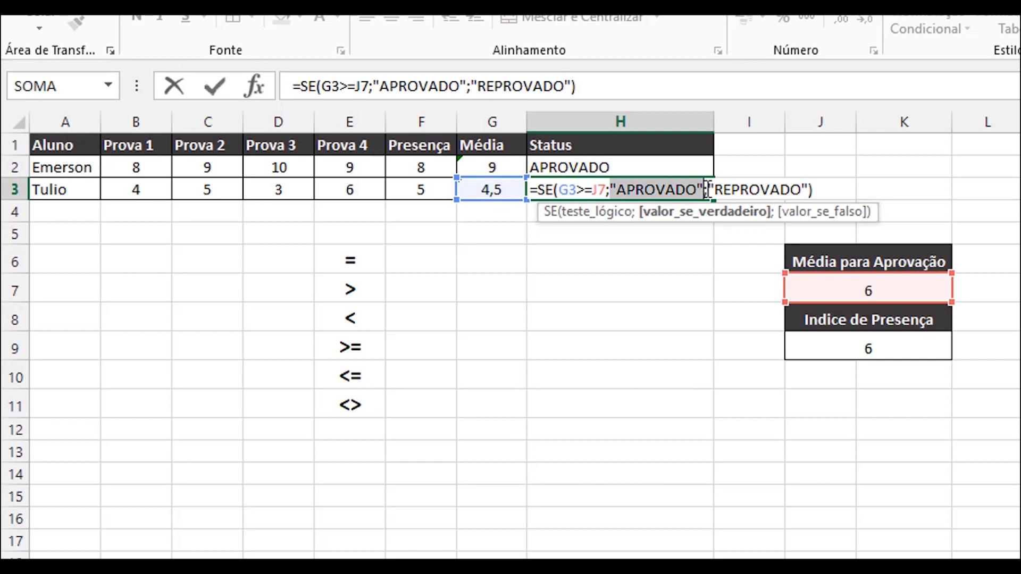
pyautogui.press('Delete')
pyautogui.write('SE')
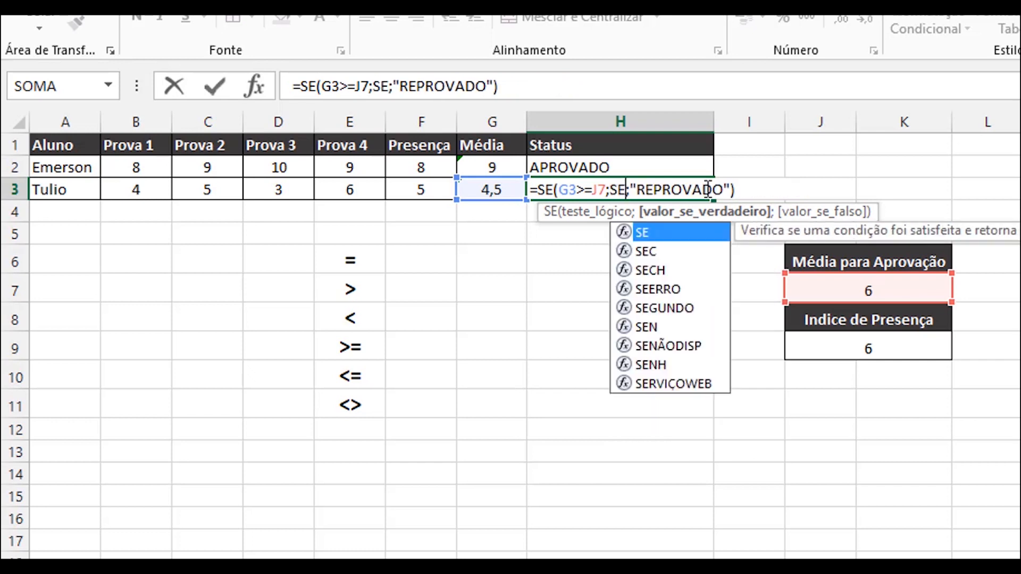
pyautogui.write('()')
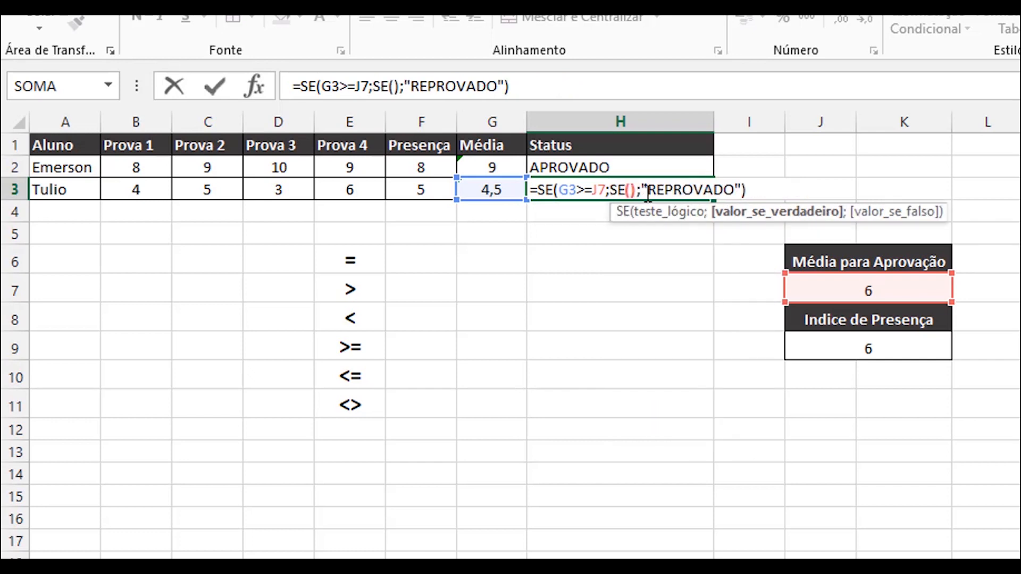
pyautogui.press('Right')
# Set the logical test of the nested SE in H3 to F3>=J9, comparing attendance with the attendance index
pyautogui.click(630, 192)
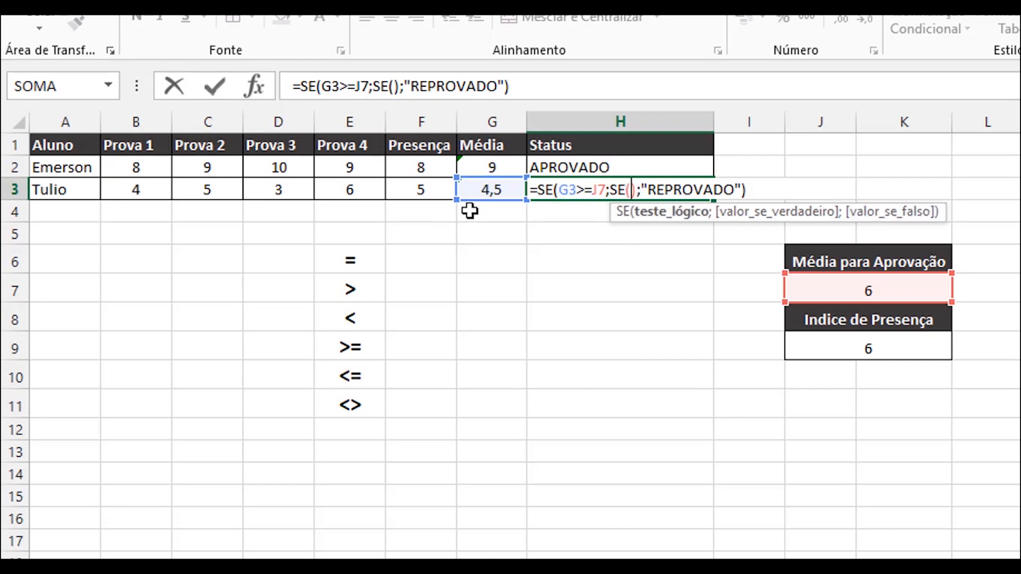
pyautogui.write('F3')
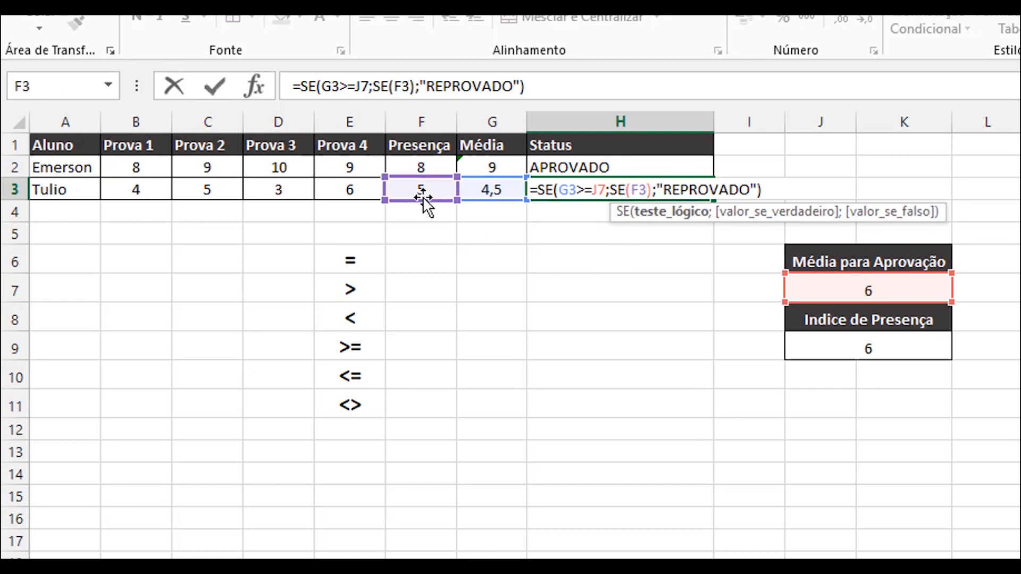
pyautogui.write('>+')
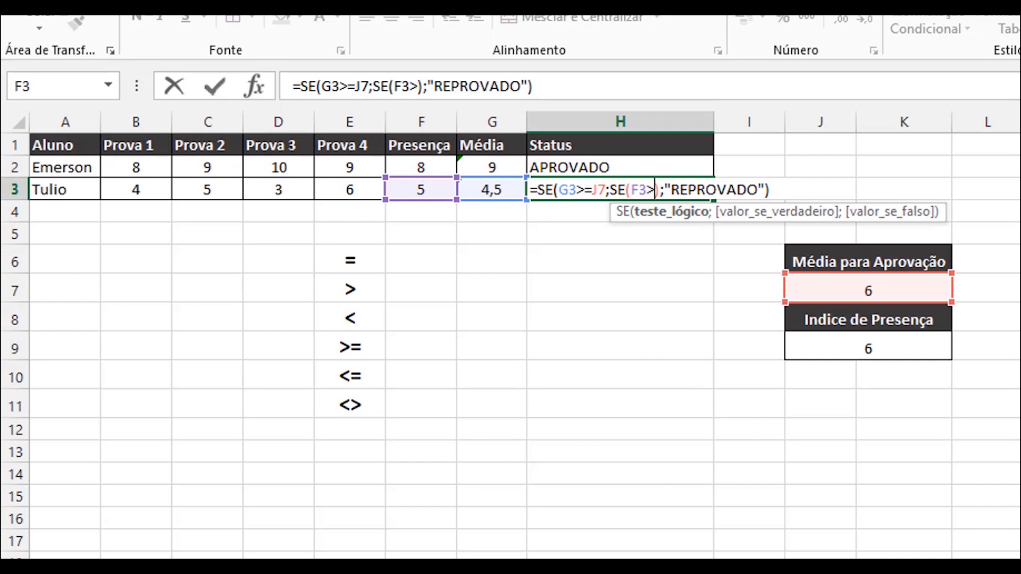
pyautogui.press('BackSpace')
pyautogui.write('=')
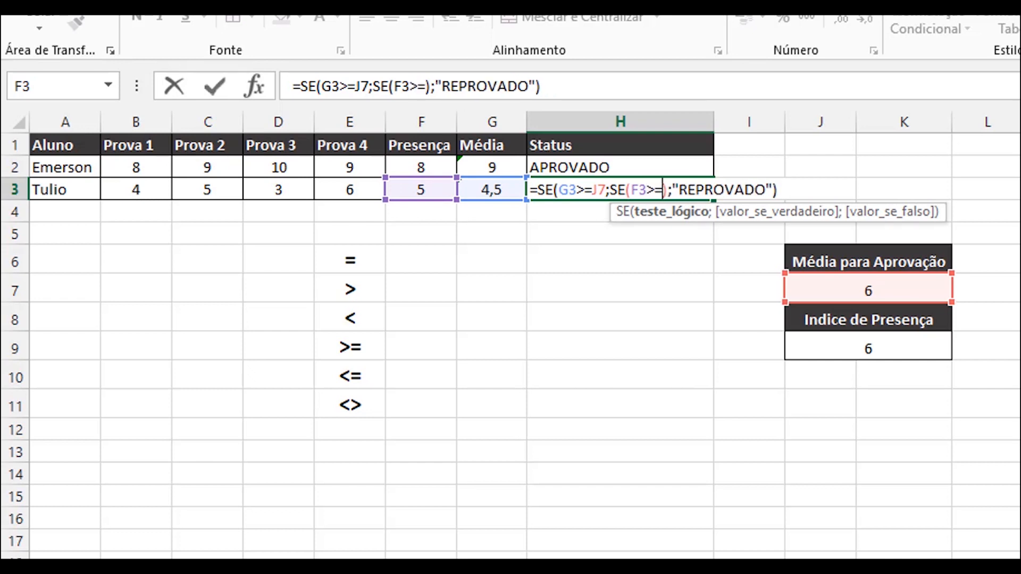
pyautogui.click(841, 352)
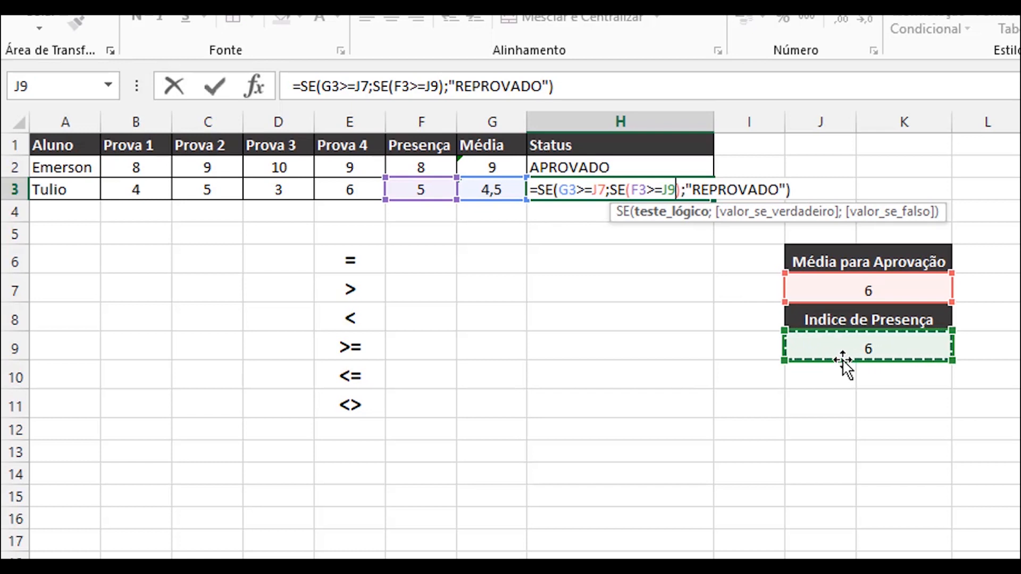
# Complete the nested SE in H3 with "APROVADO" if true and "REPROVADO" if false, and commit the formula
pyautogui.write(';"')
pyautogui.write('APROVADO')
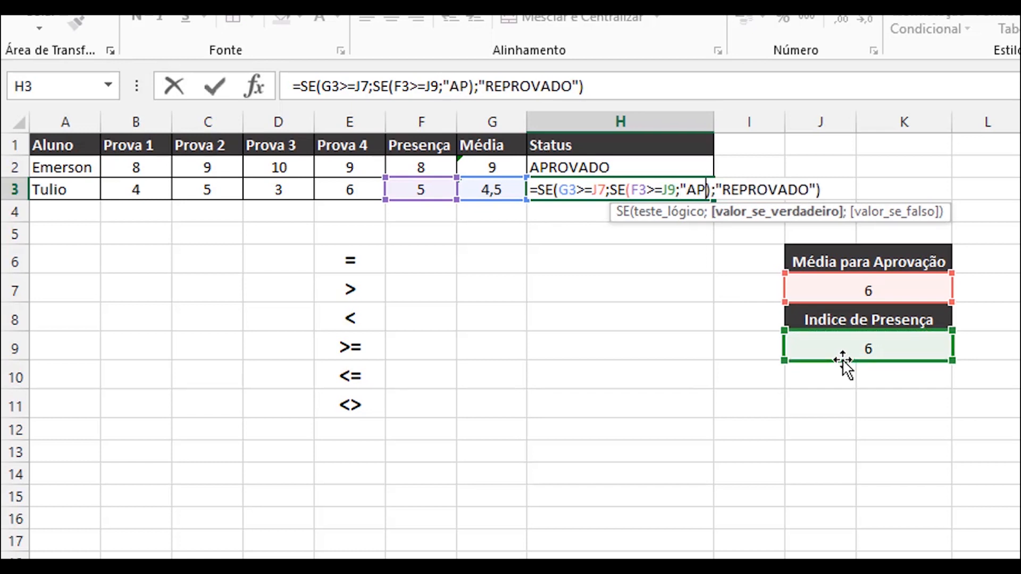
pyautogui.write('"')
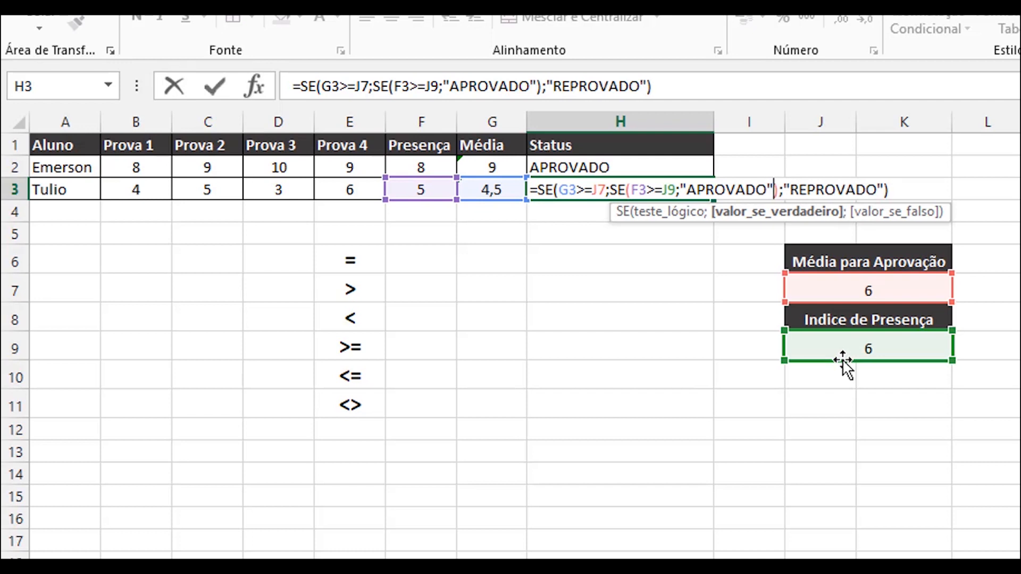
pyautogui.write(';"REPROVADO')
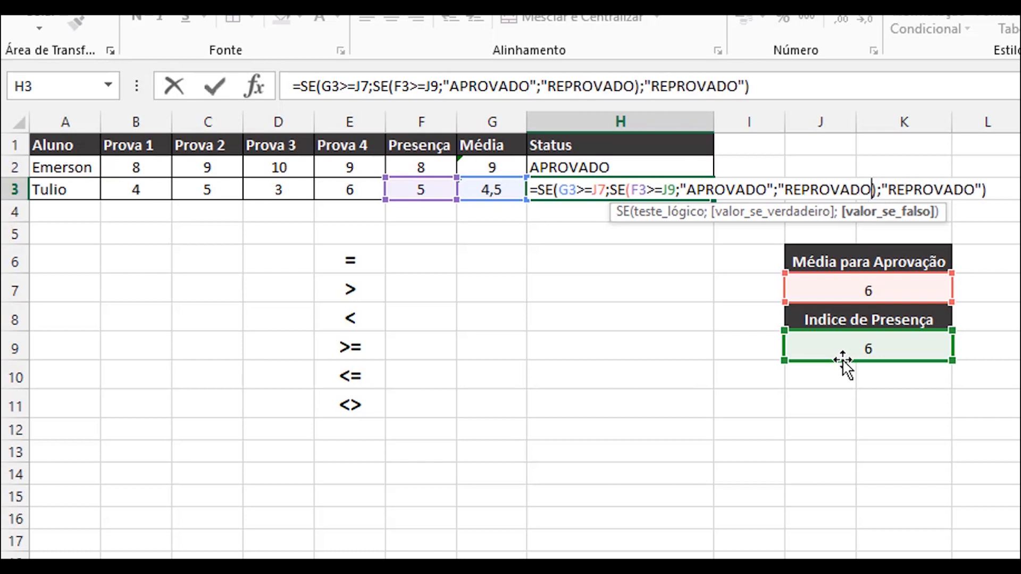
pyautogui.press('Return')
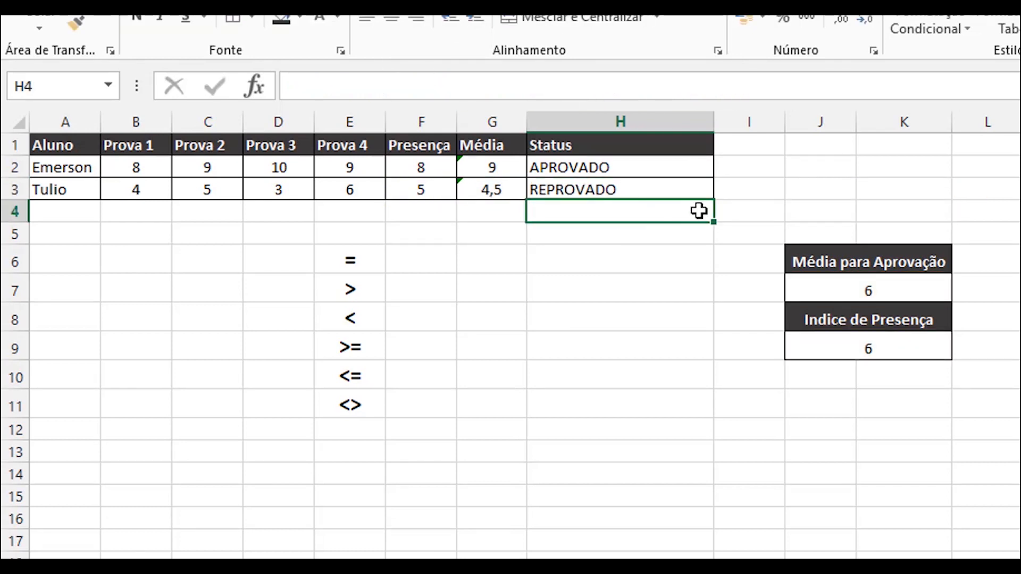
# Set the passing average (Média para Aprovação) in J7 to 4 to test the H3 Status formula
pyautogui.click(581, 191)
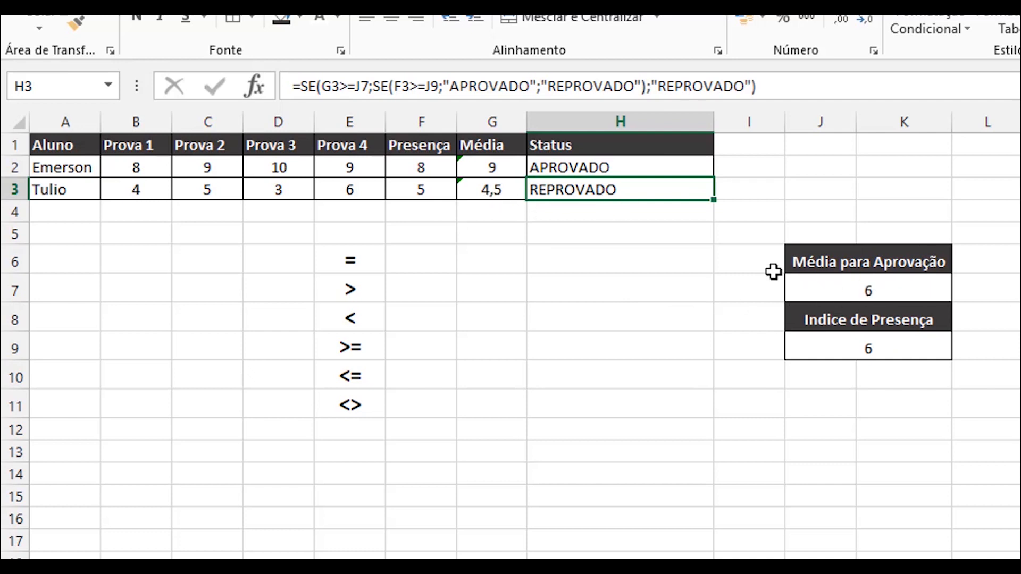
pyautogui.click(914, 287)
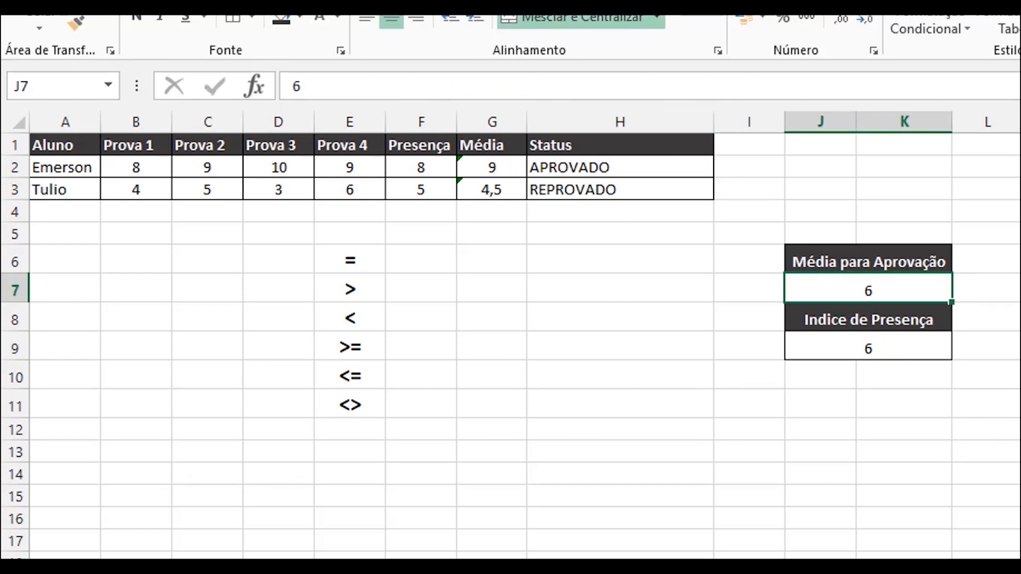
pyautogui.write('4')
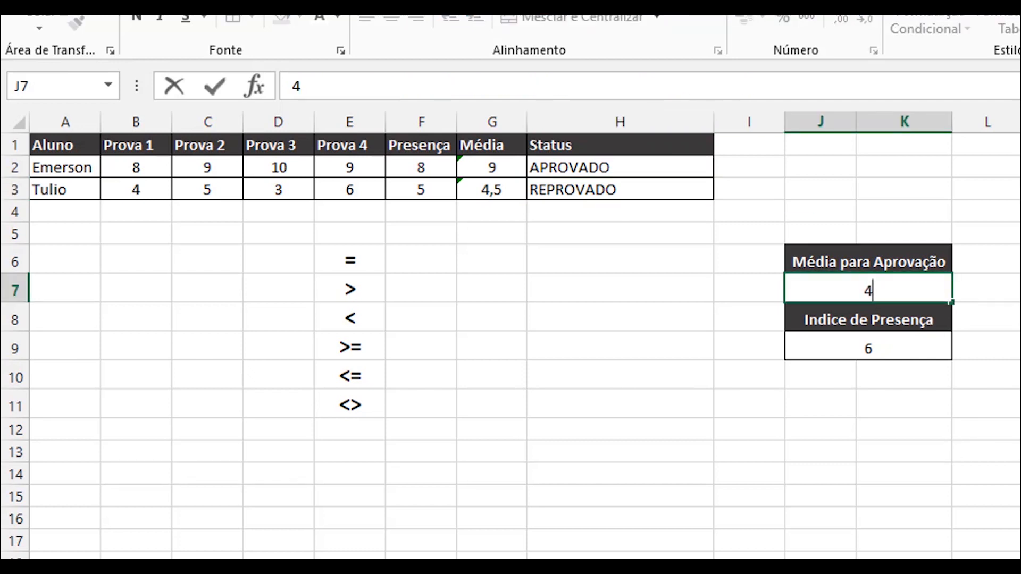
pyautogui.press('Return')
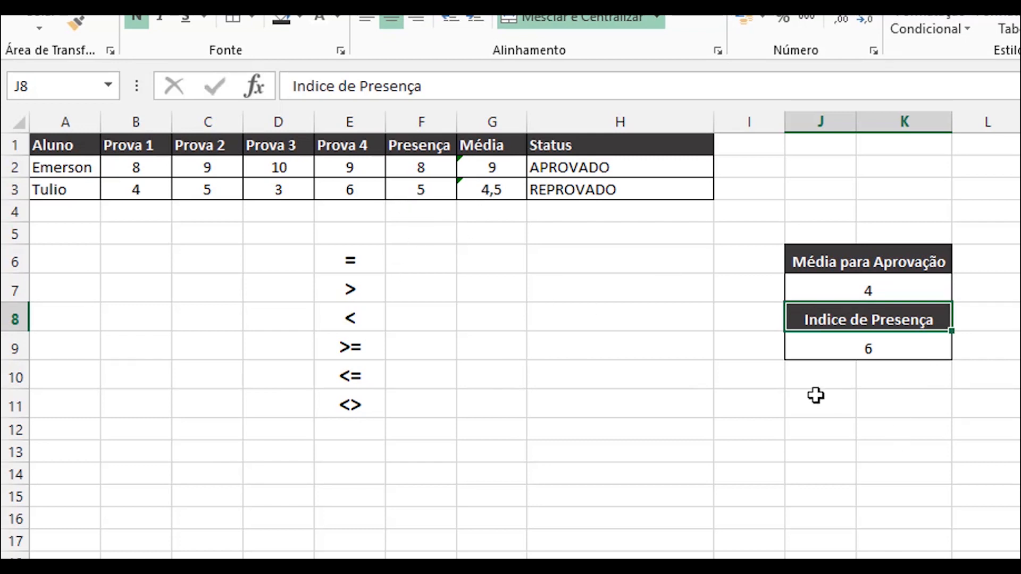
# Set the Presença value in F3 to 6 so it meets the attendance index
pyautogui.click(427, 190)
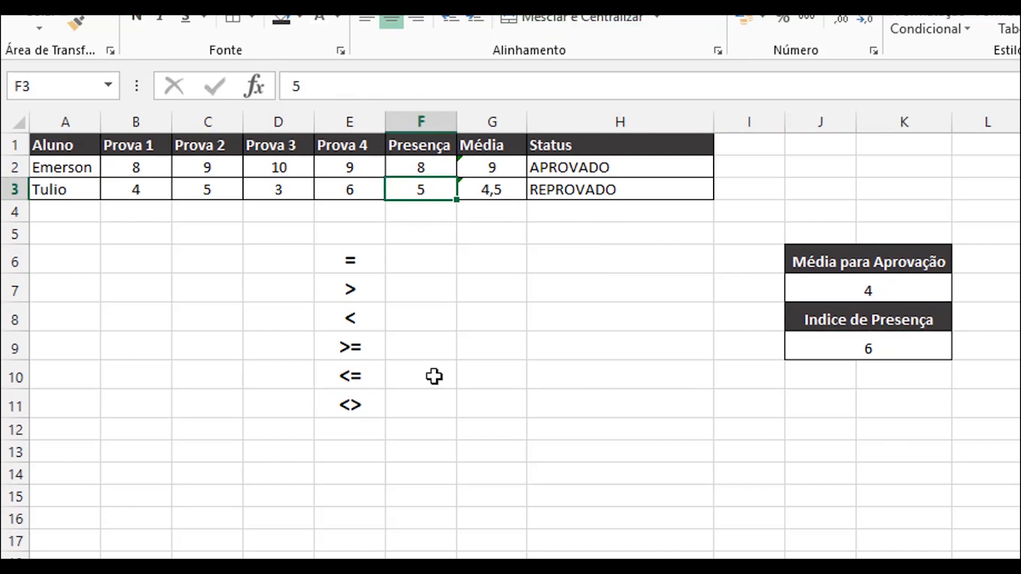
pyautogui.write('8')
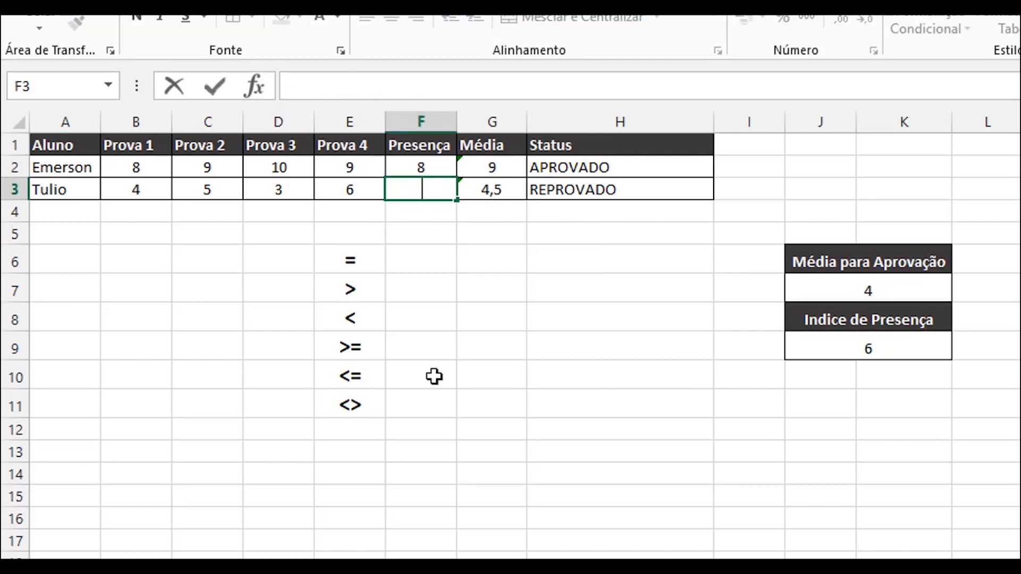
pyautogui.press('Return')
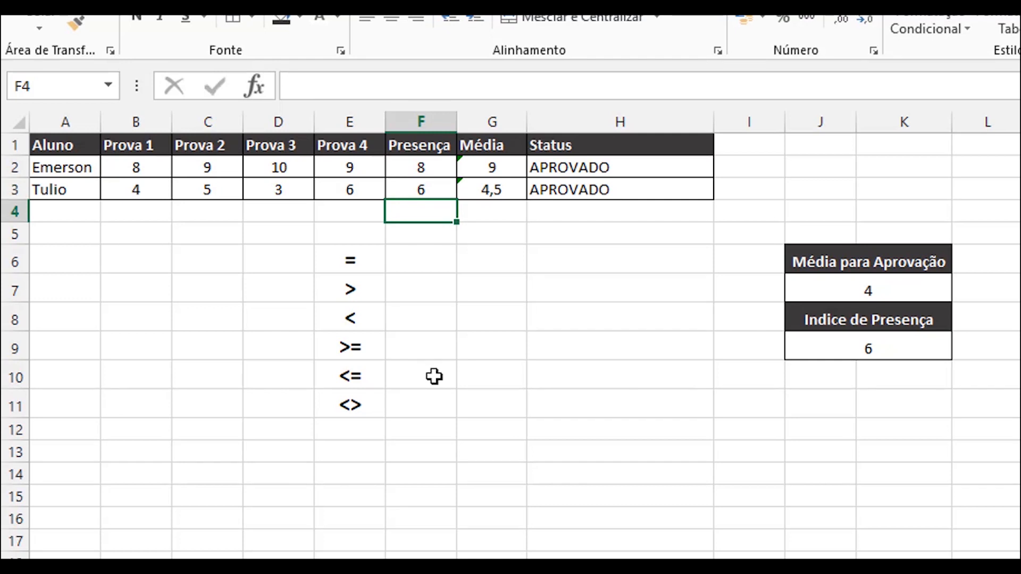
# Open the nested SE formula in H3 to review its cell references
pyautogui.click(603, 190)
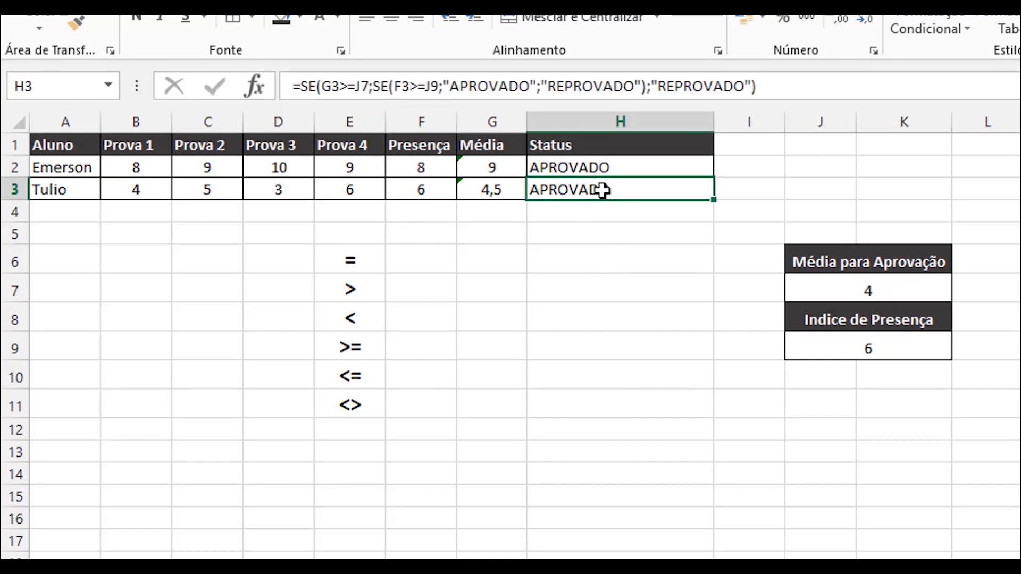
pyautogui.doubleClick(603, 190)
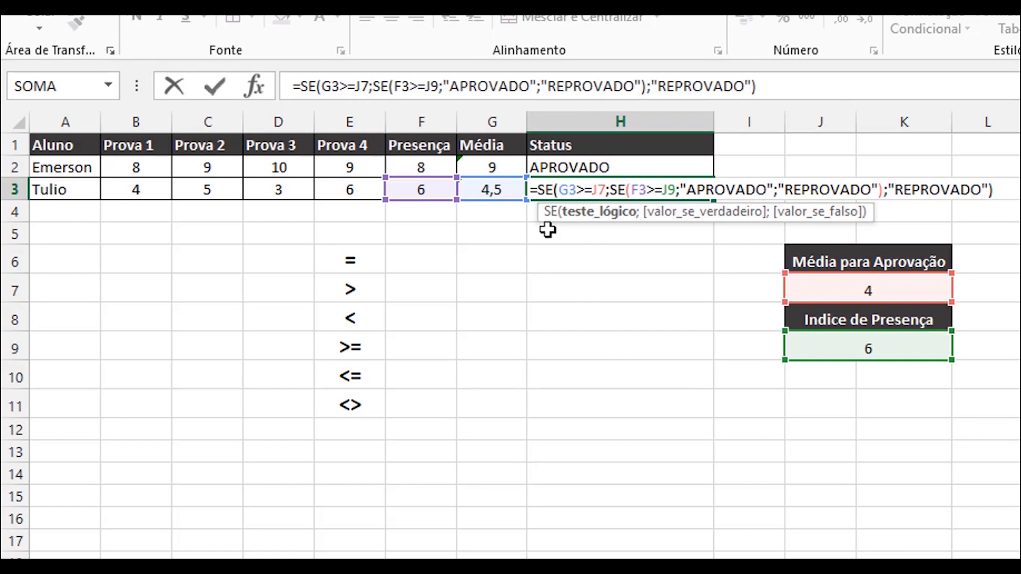